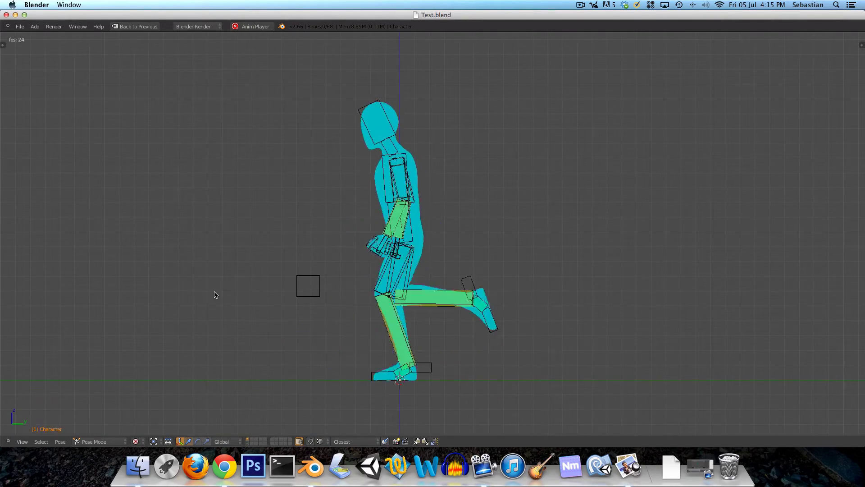
Step: Examine the playing run animation from several angles with the character in solid shading
mouse_move(215, 295)
middle_down()
mouse_move(180, 279)
mouse_move(249, 276)
middle_up()
key(alt+z)
scroll(249, 276, down, 4)
middle_drag(421, 319, 372, 320)
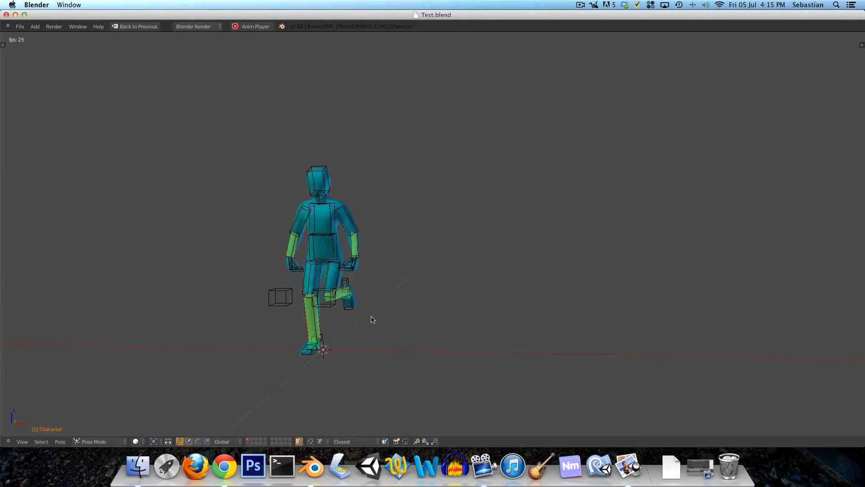
scroll(323, 307, up, 3)
middle_drag(323, 307, 396, 310)
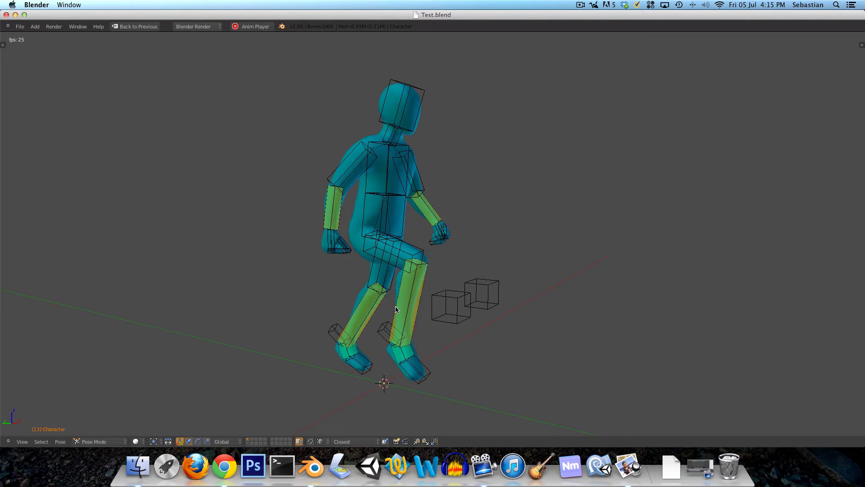
Step: Open the recent file Start File.blend and put the Character armature in Pose Mode
key(shift+ctrl+o)
click(390, 318)
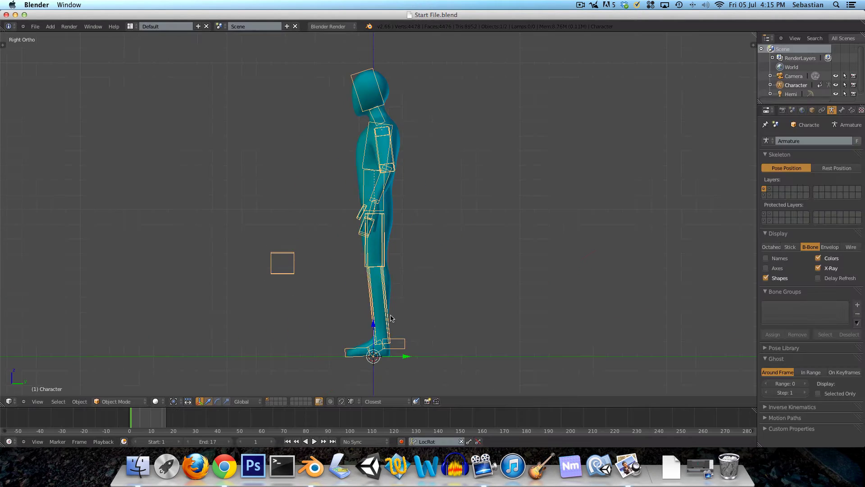
key(KP_1)
key(ctrl+Tab)
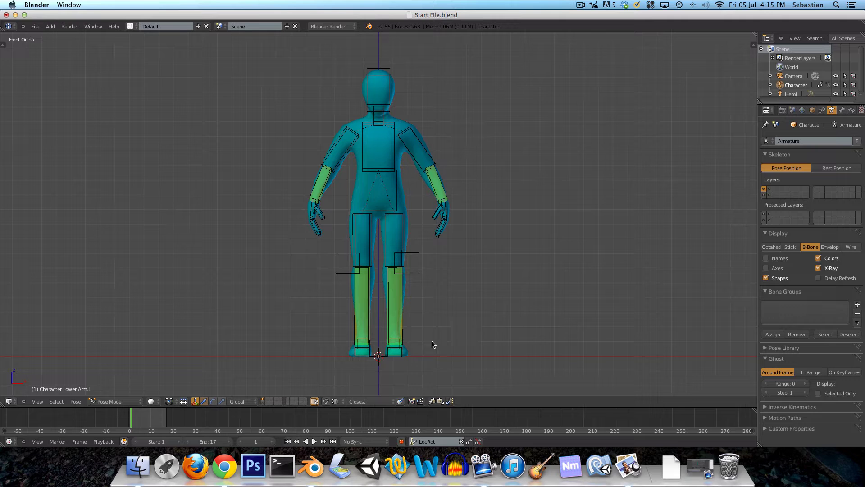
middle_drag(363, 263, 401, 351)
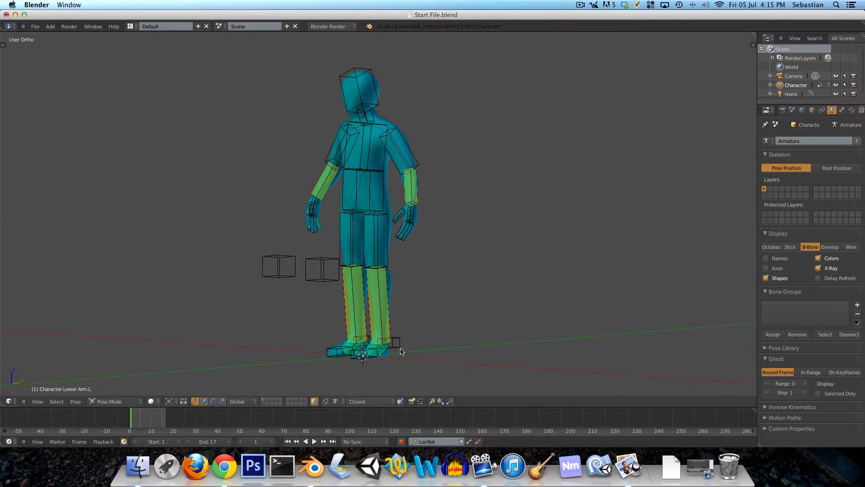
Step: In the side view, raise the left leg in front of the body by moving and rotating its Leg IK.L bone
key(KP_3)
key(r)
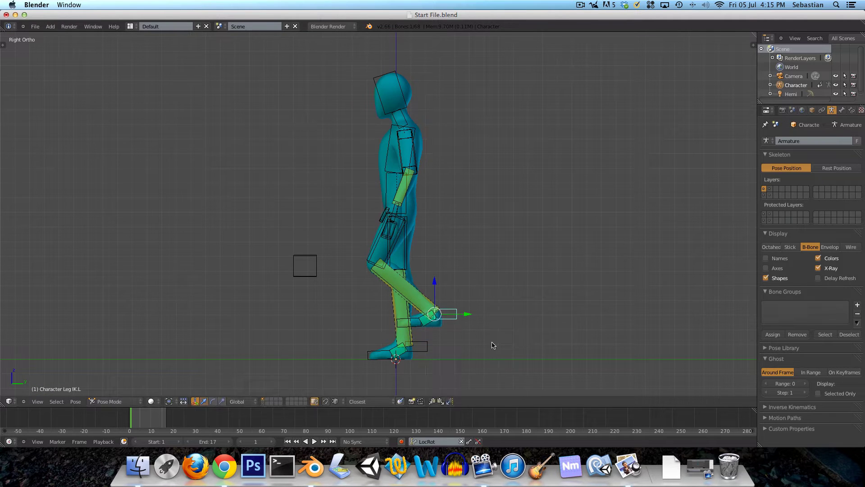
click(456, 293)
key(g)
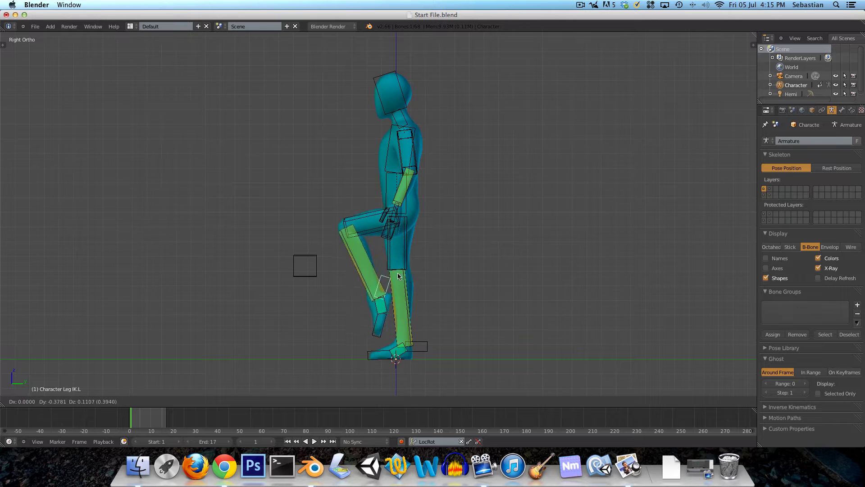
click(416, 290)
key(r)
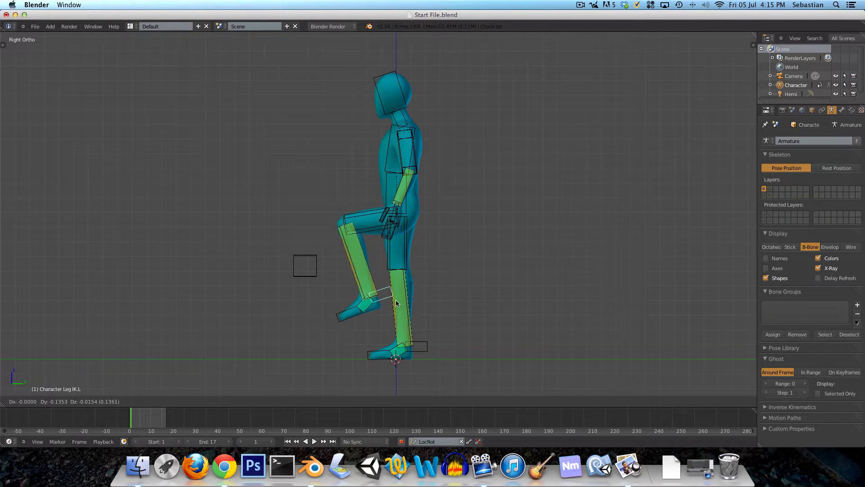
click(413, 304)
Step: Swing the left arm forward by rotating the upper arm bone and raise the left forearm to about horizontal
right_click(407, 148)
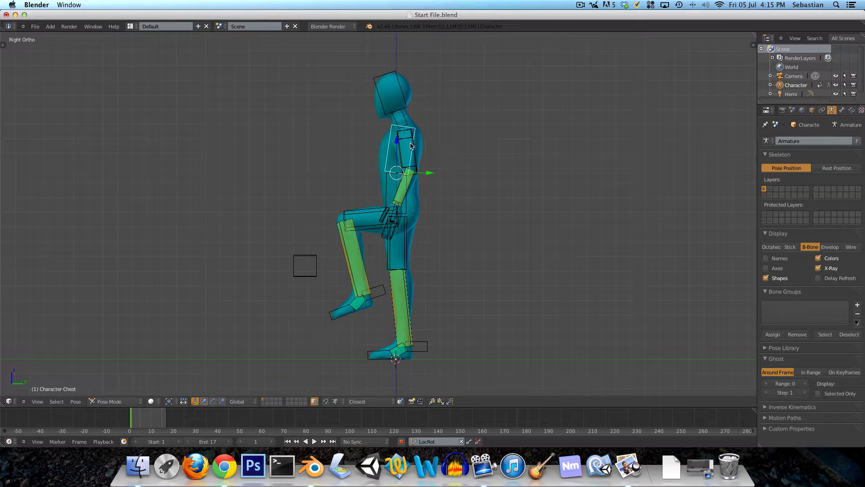
key(r)
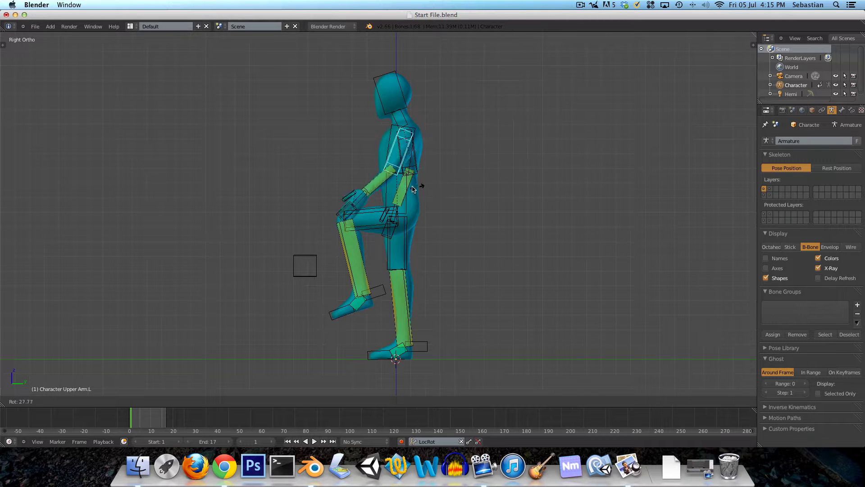
click(395, 186)
right_click(360, 172)
key(r)
click(345, 154)
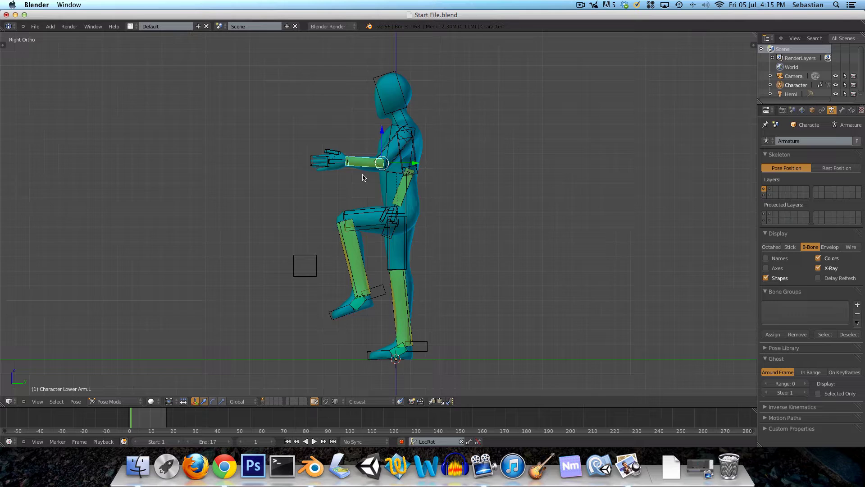
Step: In the front view, clear the pose transforms of all bones
key(KP_1)
key(a)
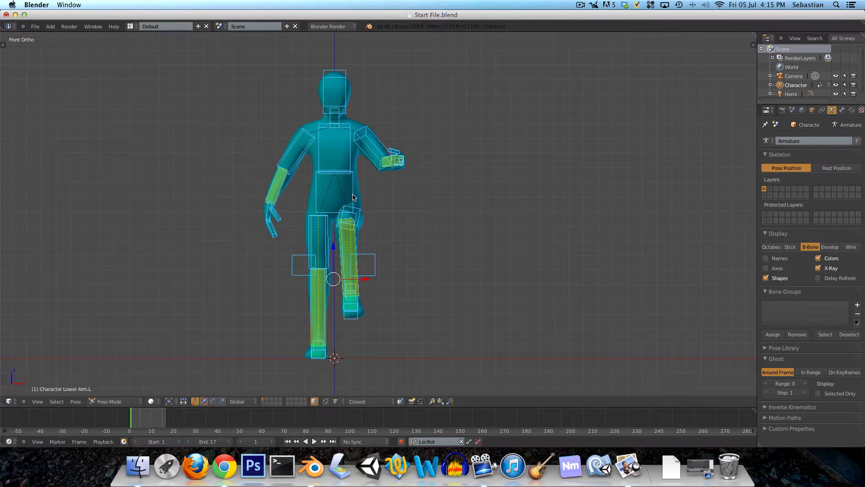
key(alt+r)
key(a)
Step: Lower the Hips bone straight down along Z so the knees bend
right_click(353, 197)
key(g)
key(z)
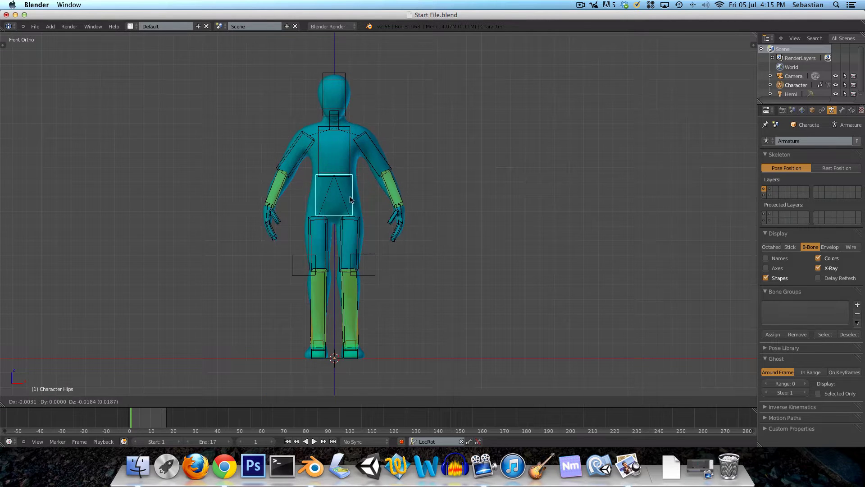
click(338, 247)
Step: Spread the knees by moving the Knee Target.L and Knee Target.R bones outward
right_click(372, 269)
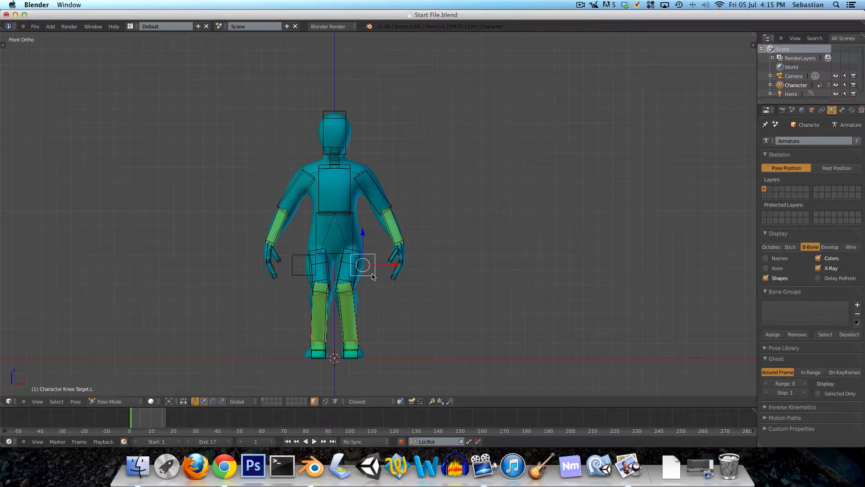
key(g)
click(403, 280)
right_click(290, 260)
key(g)
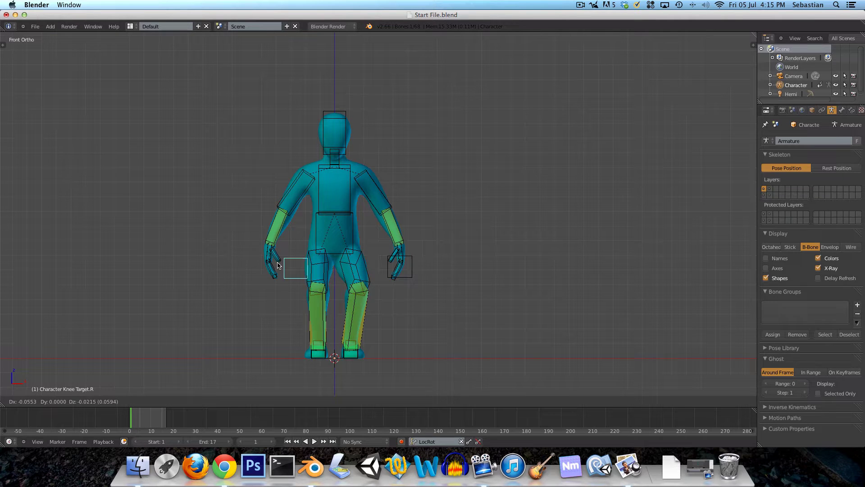
click(277, 260)
Step: In the side view, bend the torso forward by rotating the hips and chest, and tilt the head back up
key(KP_3)
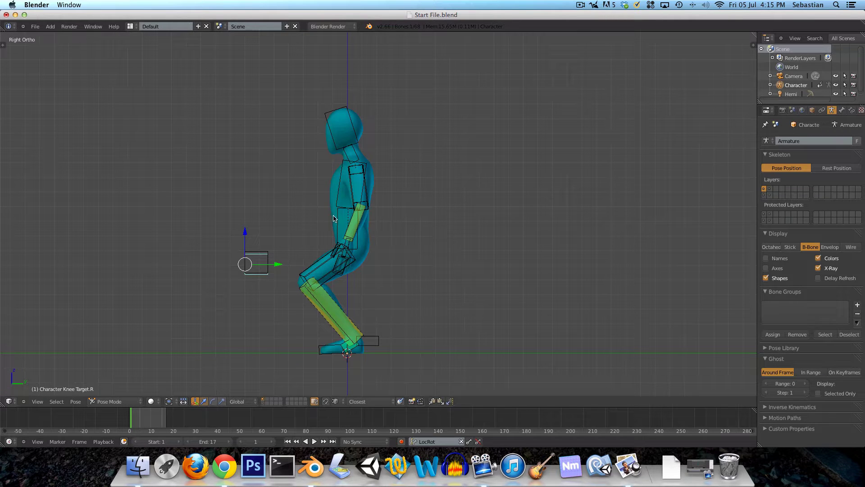
right_click(334, 218)
key(r)
click(318, 212)
right_click(317, 191)
key(r)
click(310, 189)
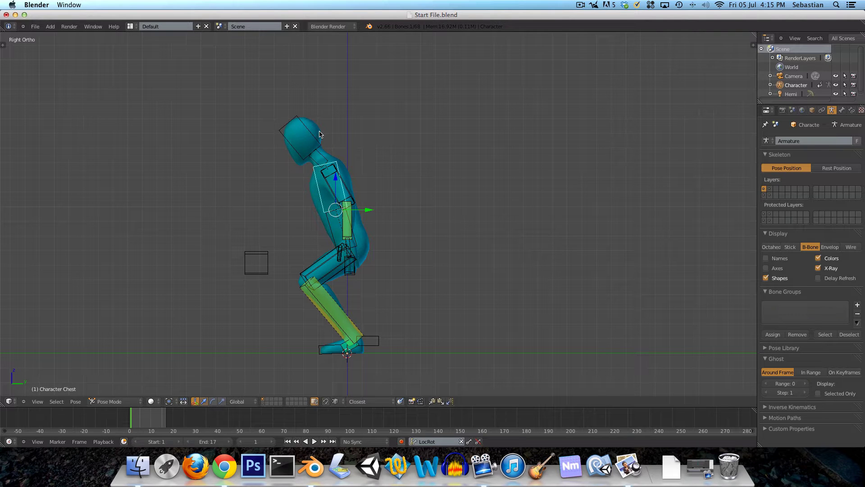
right_click(319, 135)
key(r)
click(338, 137)
Step: Clear the rotation and location of every bone in the crouching pose and deselect all bones
key(a)
key(a)
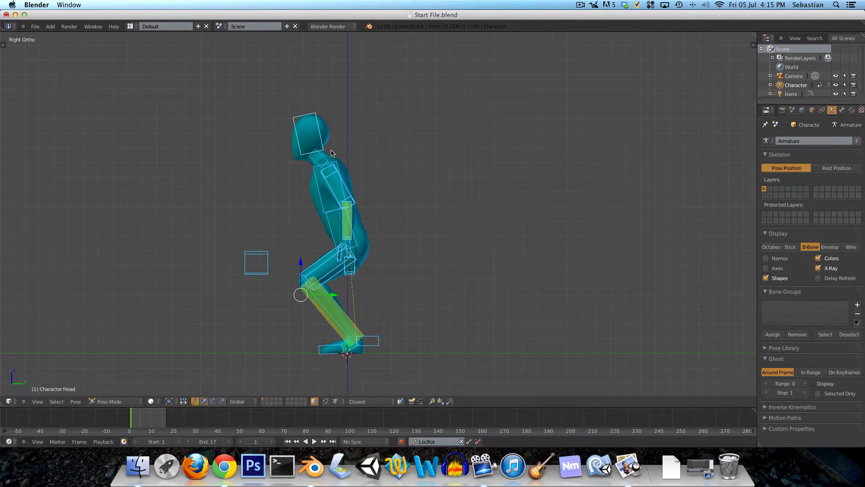
key(alt+r)
key(alt+g)
key(a)
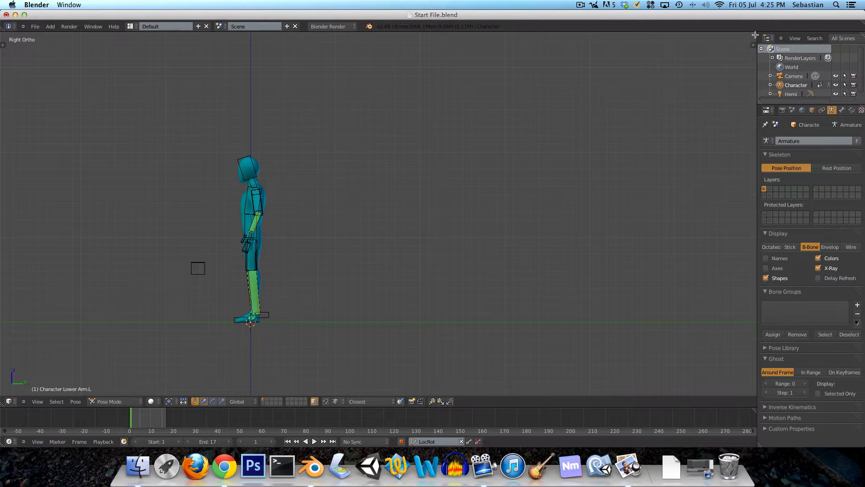
Step: Split the 3D view vertically down the middle and turn the new area beside it into a DopeSheet
drag(755, 35, 381, 118)
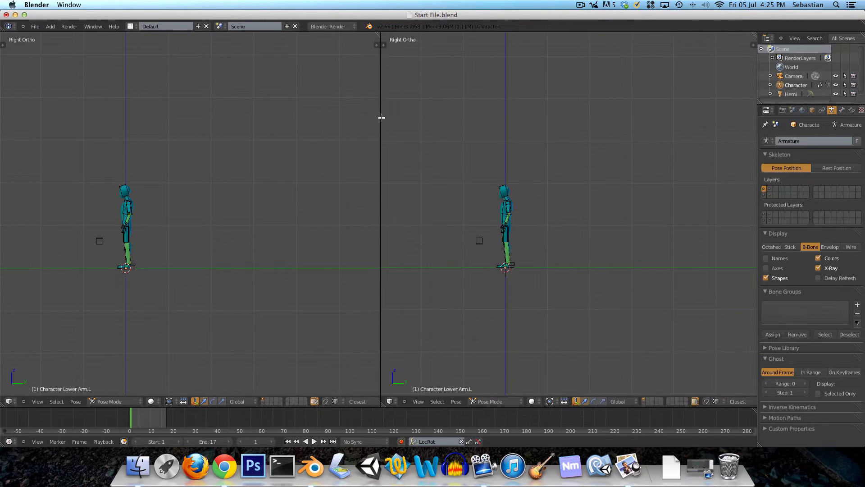
click(389, 401)
click(412, 365)
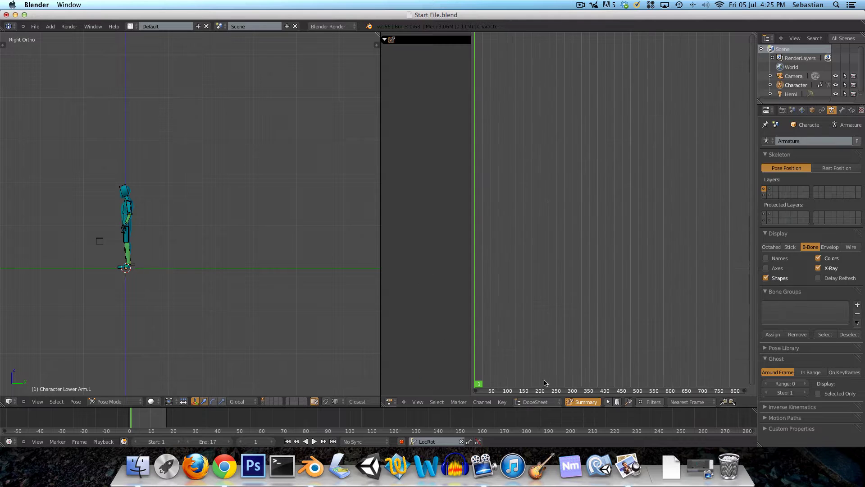
Step: Switch the DopeSheet to Action Editor mode and give the armature an action named Run
click(523, 402)
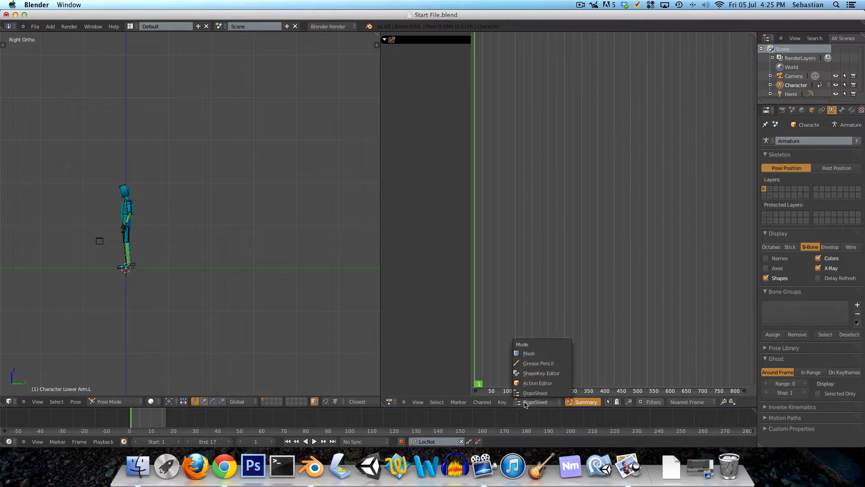
click(545, 383)
click(643, 402)
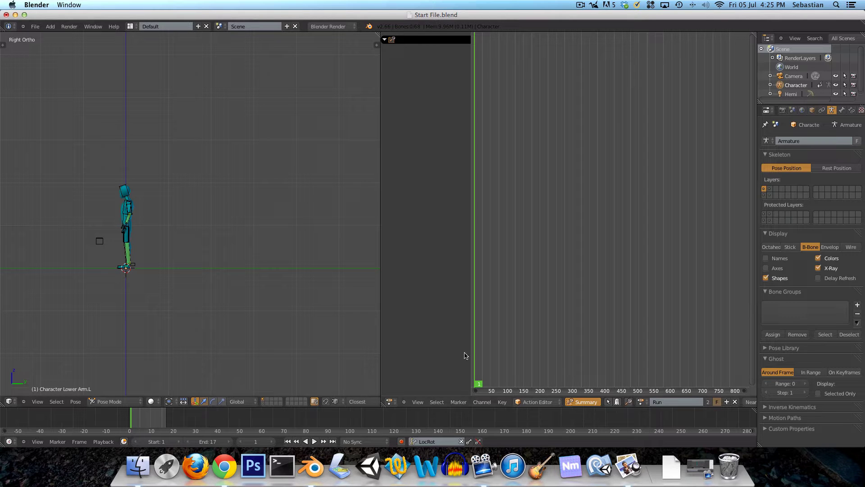
Step: Kick the left leg back by moving and rotating Leg IK.L until the shin is about horizontal behind the body
scroll(145, 263, up, 6)
shift+middle_drag(152, 266, 287, 333)
scroll(275, 314, up, 3)
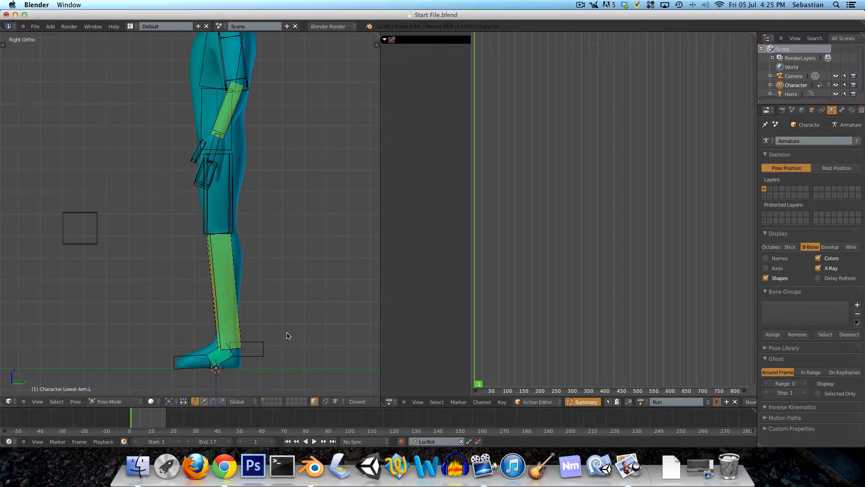
scroll(287, 336, down, 5)
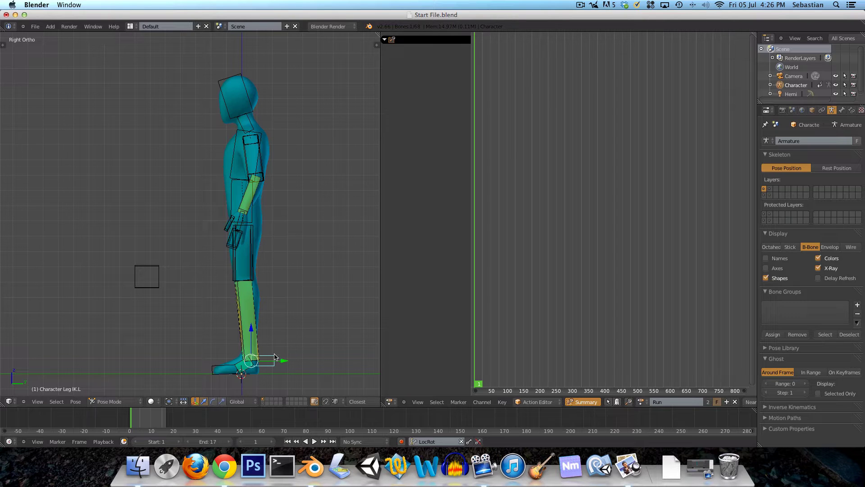
key(g)
click(306, 314)
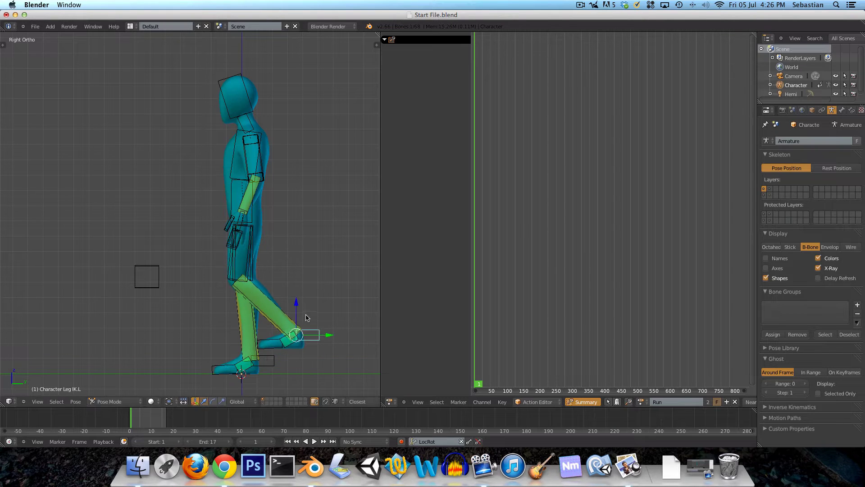
key(r)
click(295, 303)
key(g)
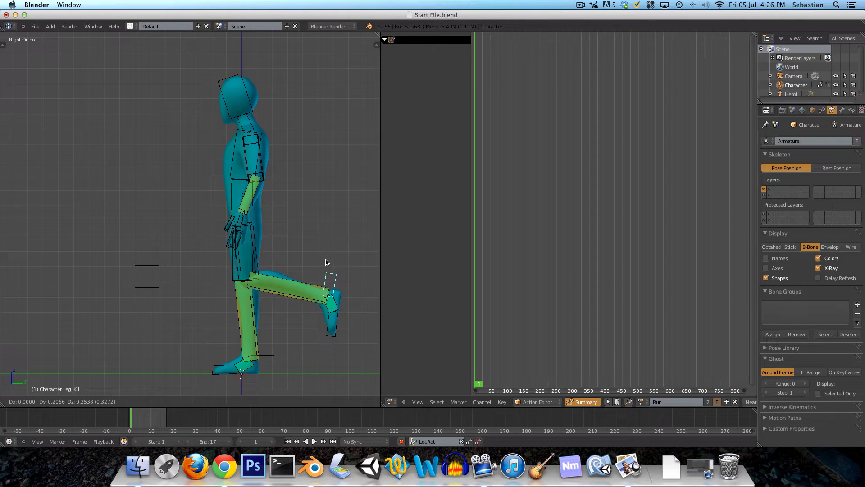
click(332, 250)
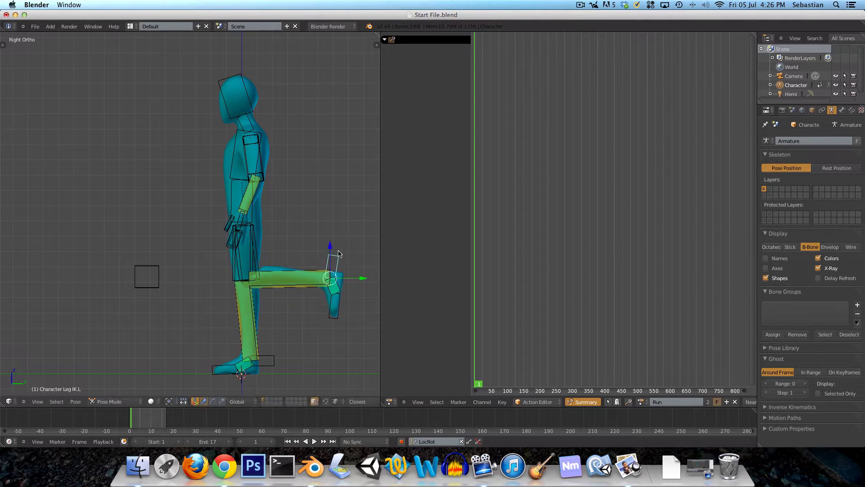
Step: Reach the right leg forward by moving Leg IK.R off the ground and rotating the foot toe-up
right_click(265, 361)
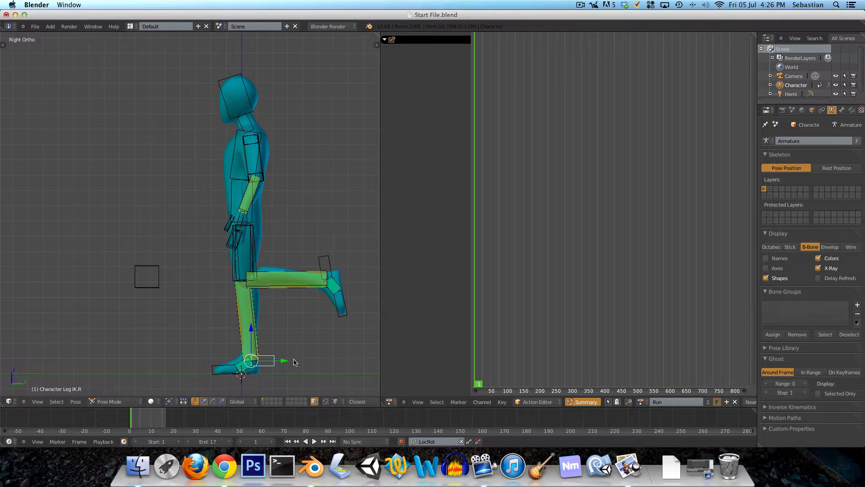
key(g)
click(247, 354)
key(r)
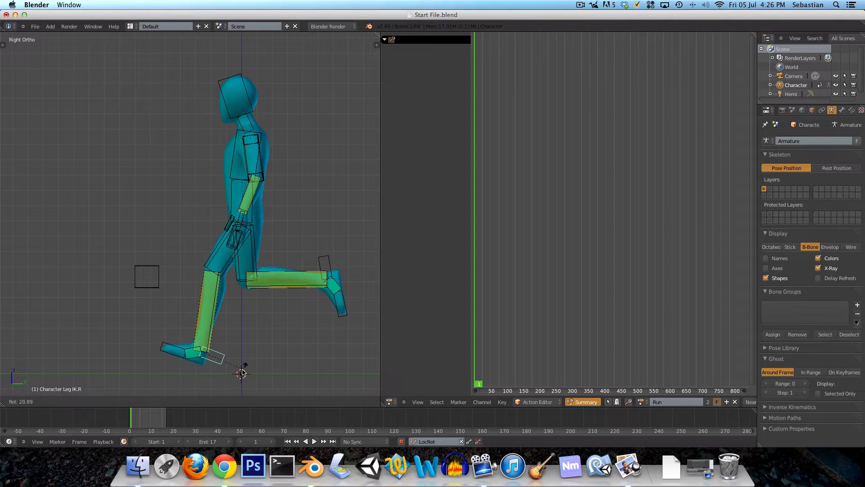
click(244, 365)
key(g)
click(253, 348)
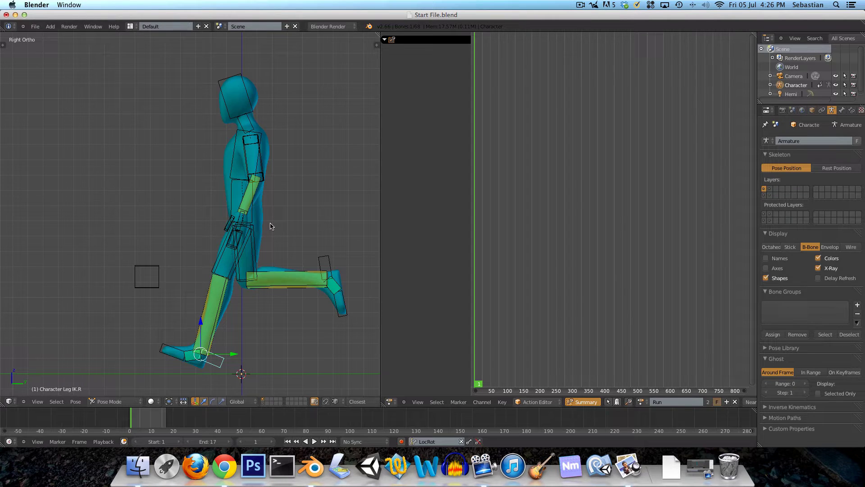
Step: Lower the Hips bone slightly and move Leg IK.R a little further forward
right_click(253, 220)
key(g)
click(247, 254)
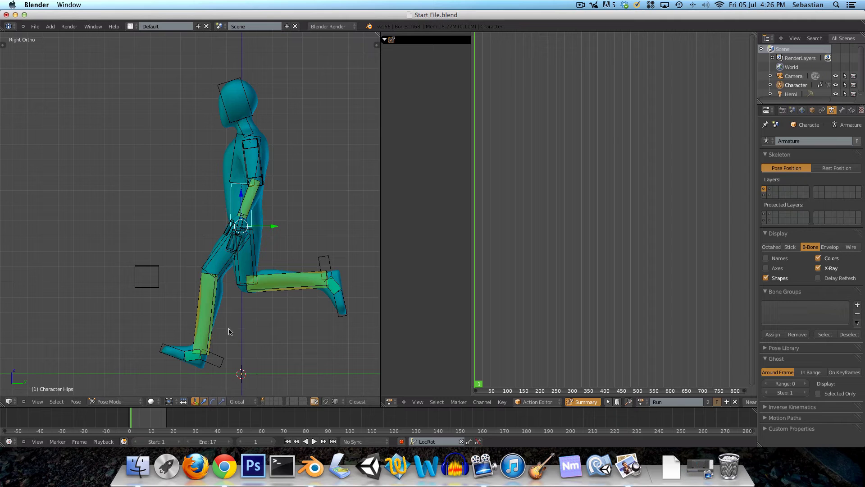
right_click(217, 358)
key(g)
click(210, 361)
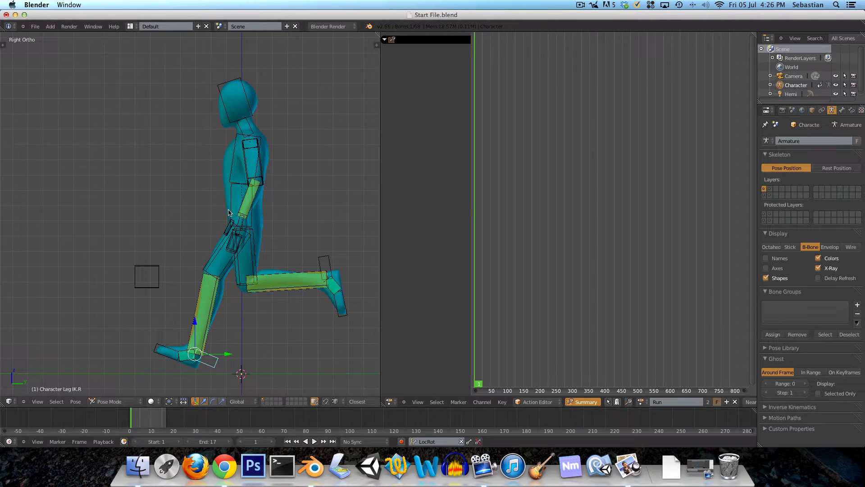
Step: Lean the character's whole upper body forward by rotating the Hips bone
right_click(229, 212)
key(r)
click(273, 193)
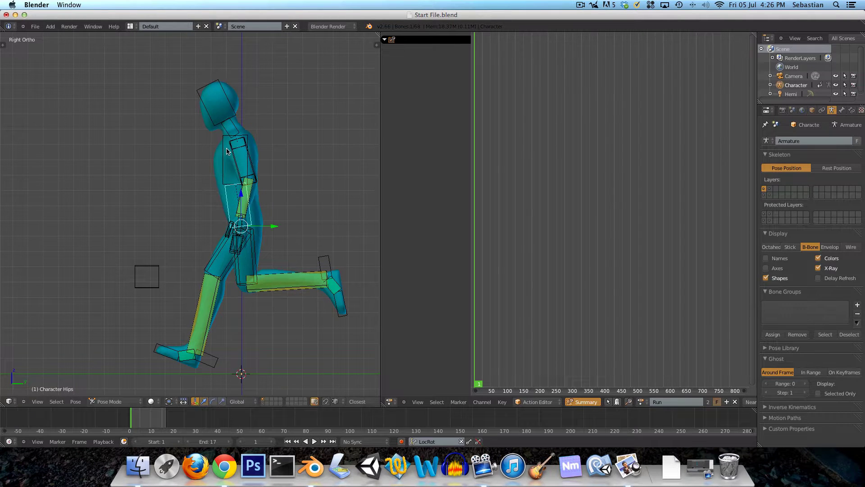
Step: Rotate the Head bone back up slightly to counter the forward lean
right_click(227, 151)
right_click(243, 90)
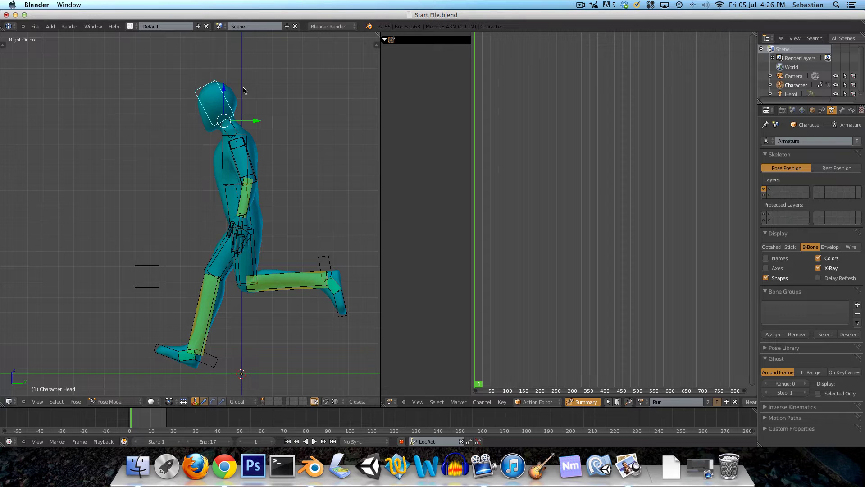
key(r)
click(255, 89)
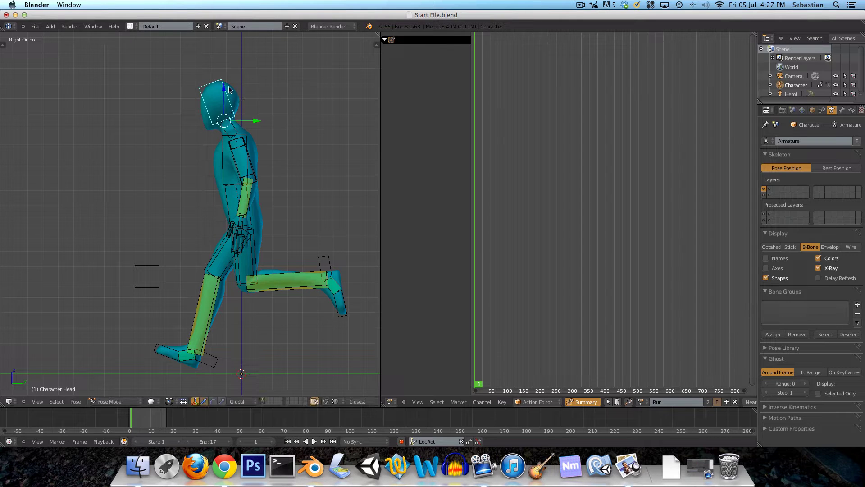
shift+scroll(243, 178, down, 1)
key(r)
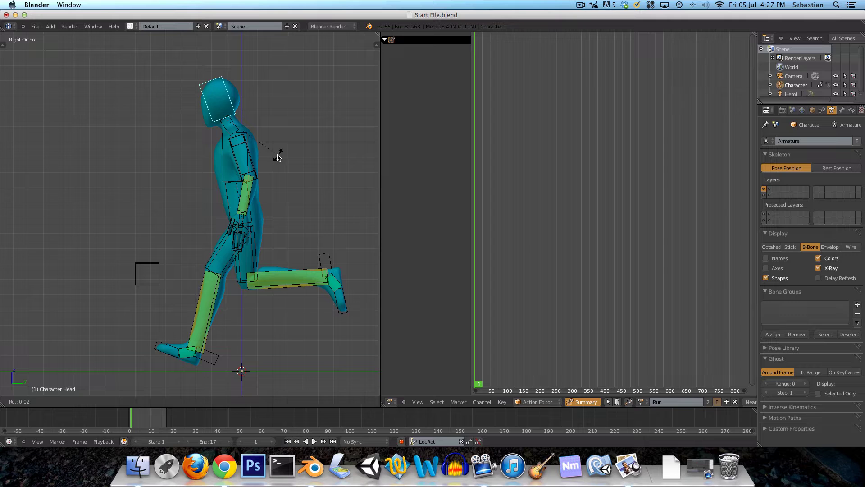
click(276, 156)
Step: Rotate the Chest and Hips bones a little further forward to strengthen the torso's lean
right_click(218, 167)
key(r)
click(221, 166)
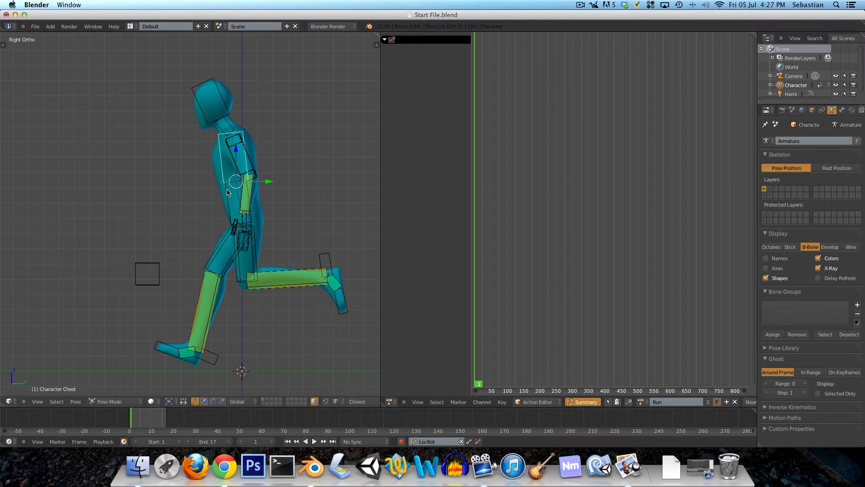
right_click(227, 189)
key(r)
click(224, 189)
right_click(218, 159)
key(r)
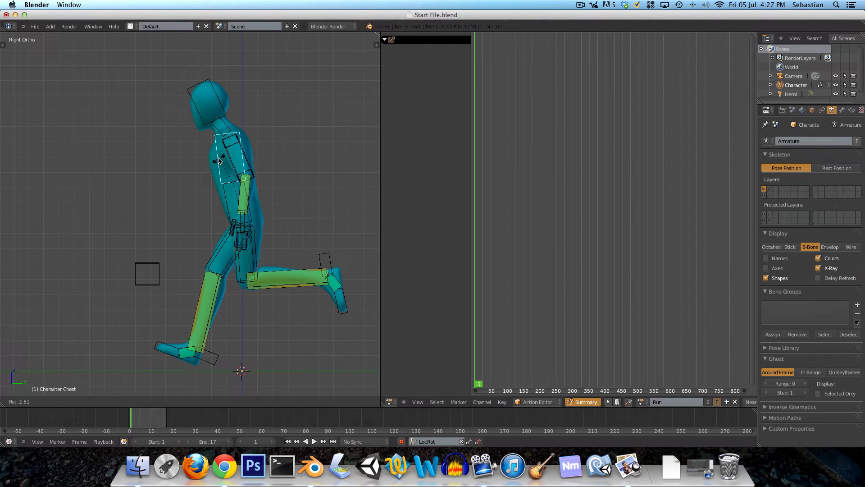
click(218, 160)
Step: Tilt the Head bone slightly upward again so it suits the stronger lean
right_click(216, 86)
key(r)
click(216, 85)
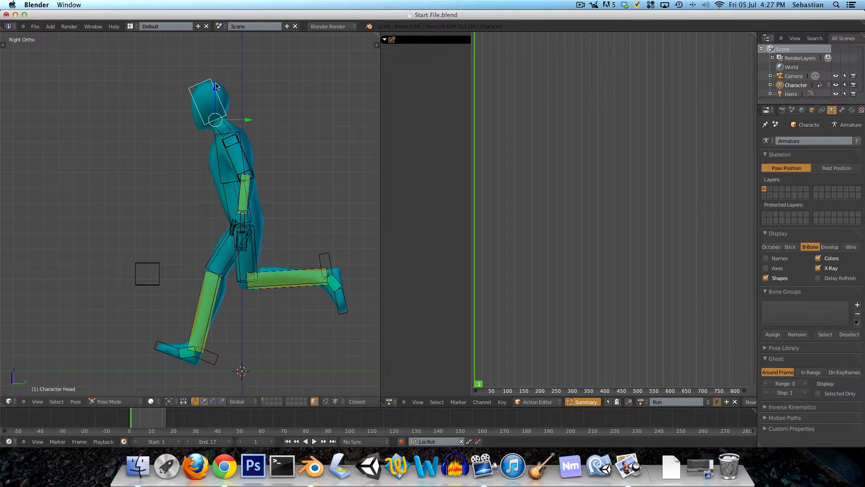
shift+middle_drag(243, 193, 235, 190)
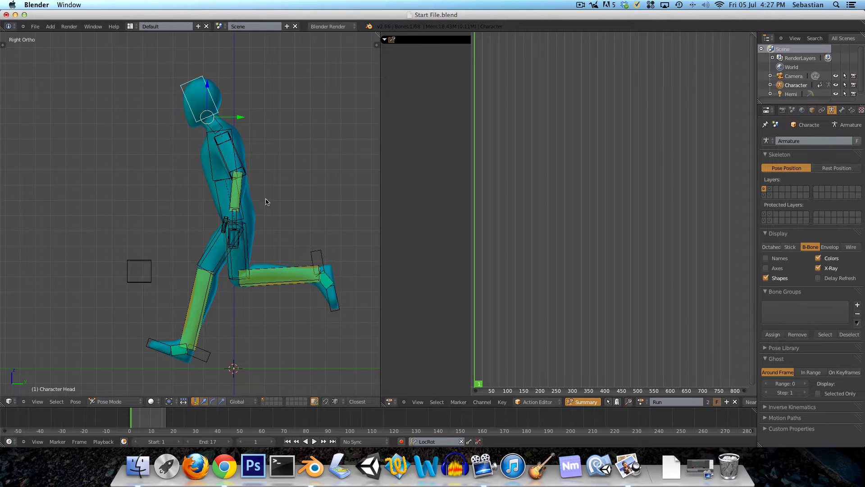
Step: Move Leg IK.L slightly further back and down behind the body
right_click(314, 261)
key(g)
click(323, 267)
scroll(282, 267, down, 2)
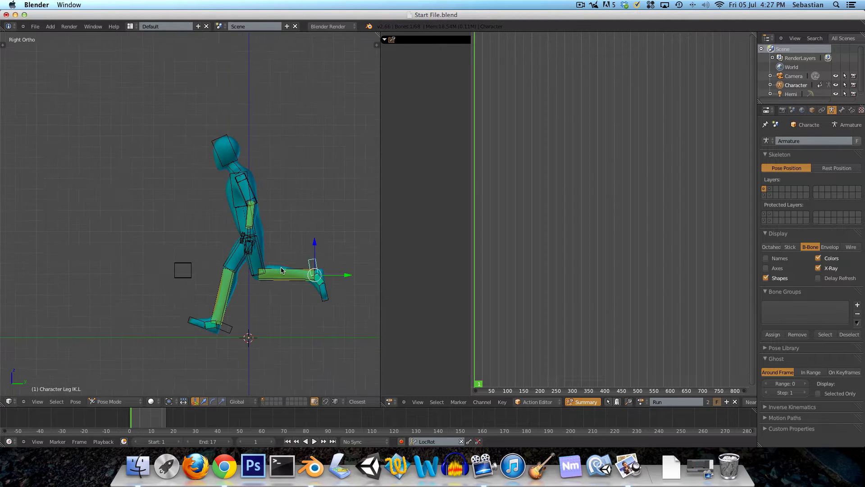
Step: Select all bones and insert LocRot keyframes for the contact pose on frame 1
shift+middle_drag(282, 269, 254, 268)
key(a)
key(a)
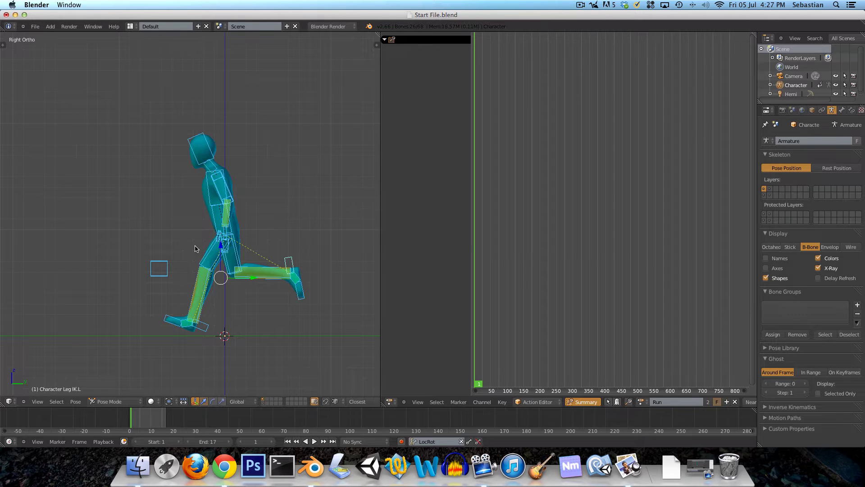
key(i)
key(Home)
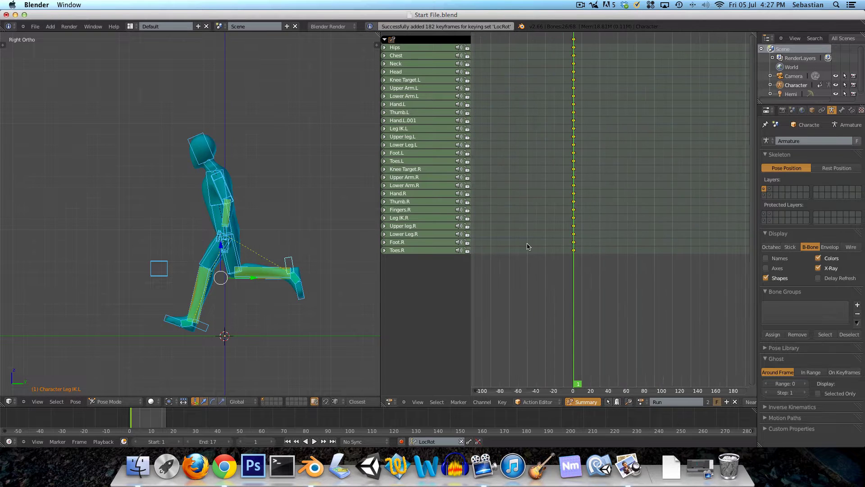
scroll(527, 245, up, 12)
middle_drag(632, 257, 556, 263)
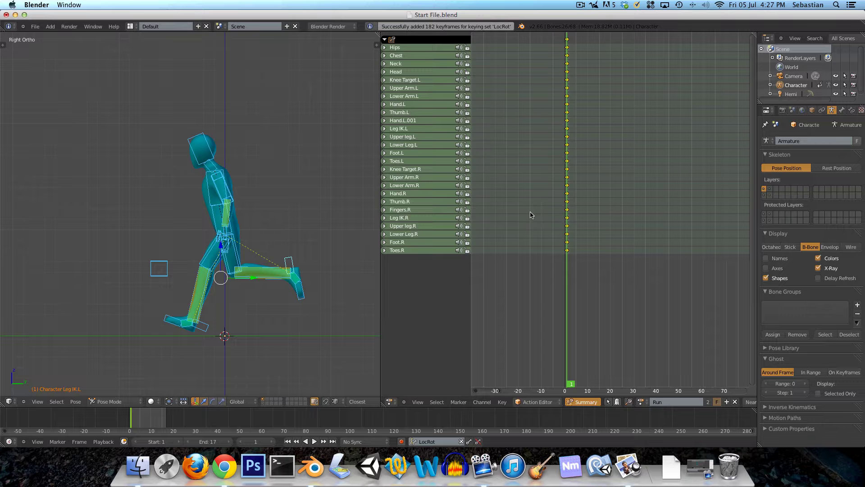
Step: On frame 2, plant the right foot flat on the ground beneath the body by levelling and moving Leg IK.R back
key(Right)
scroll(571, 221, up, 5)
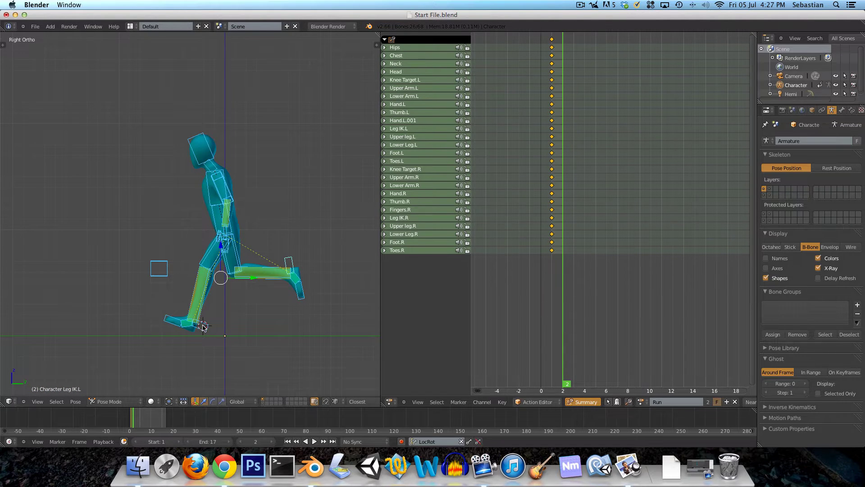
scroll(203, 326, up, 3)
scroll(219, 274, down, 3)
shift+middle_drag(218, 274, 206, 279)
key(a)
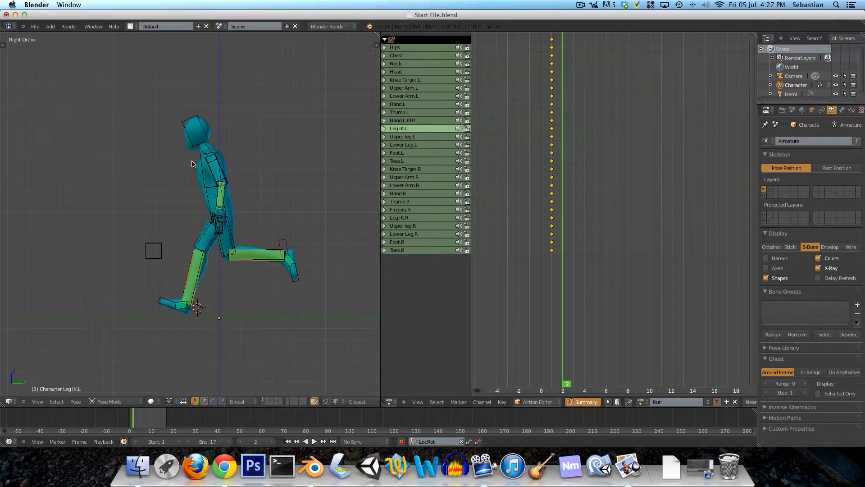
scroll(209, 226, up, 2)
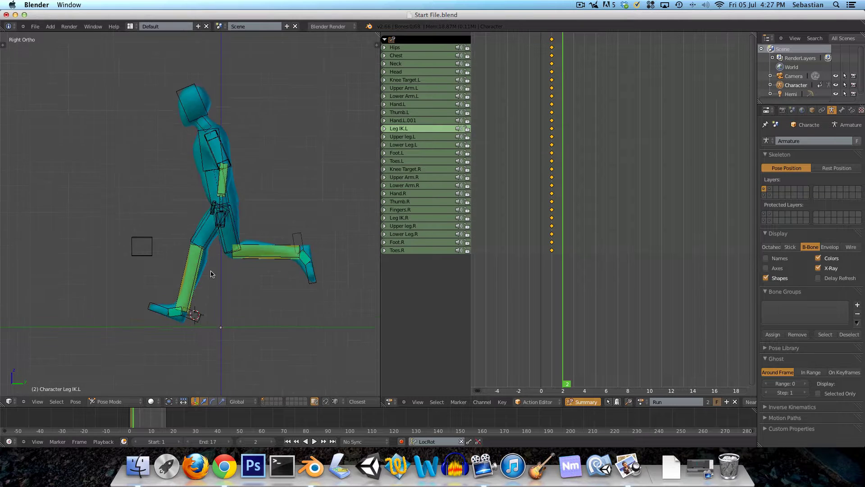
right_click(200, 311)
key(g)
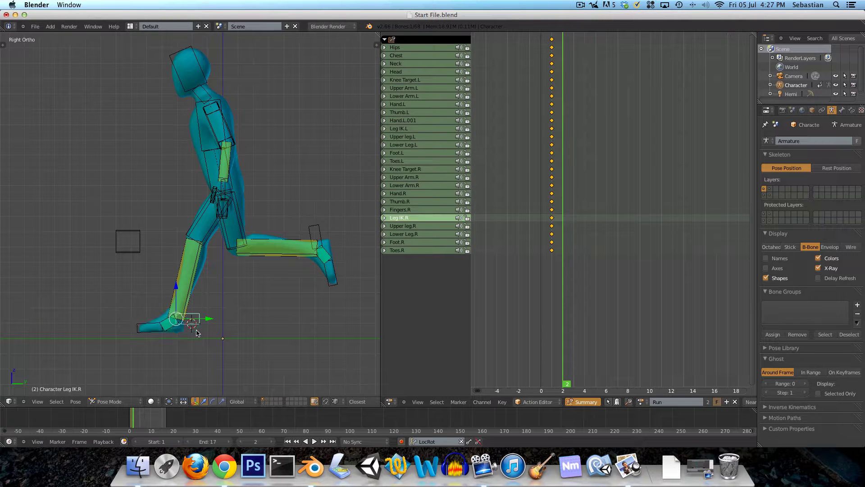
click(232, 339)
Step: Lower the Hips bone along the Z axis so the right knee bends on frame 2
right_click(213, 173)
key(g)
key(z)
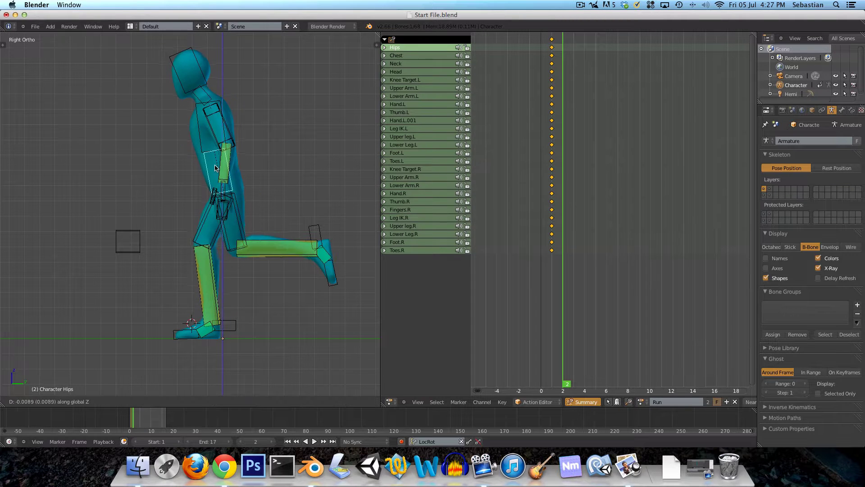
click(215, 174)
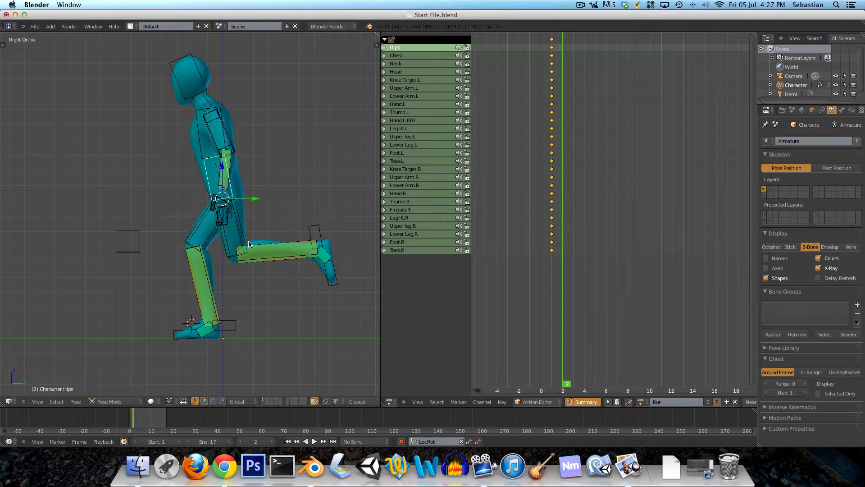
Step: Move Leg IK.L forward and down so the knees align, and keyframe all bones on frame 2
right_click(314, 233)
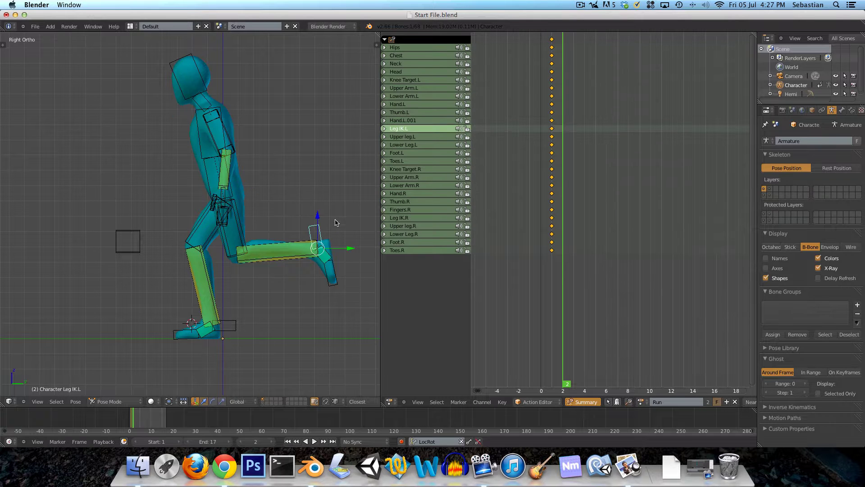
key(g)
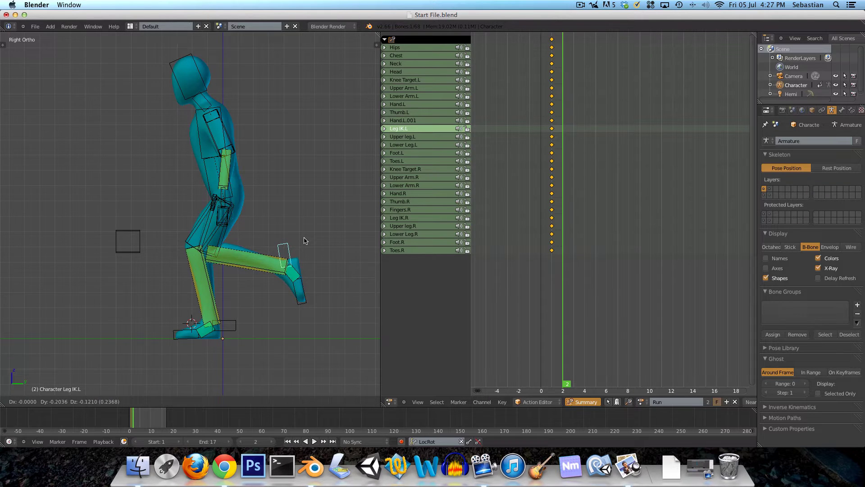
click(304, 240)
key(a)
key(a)
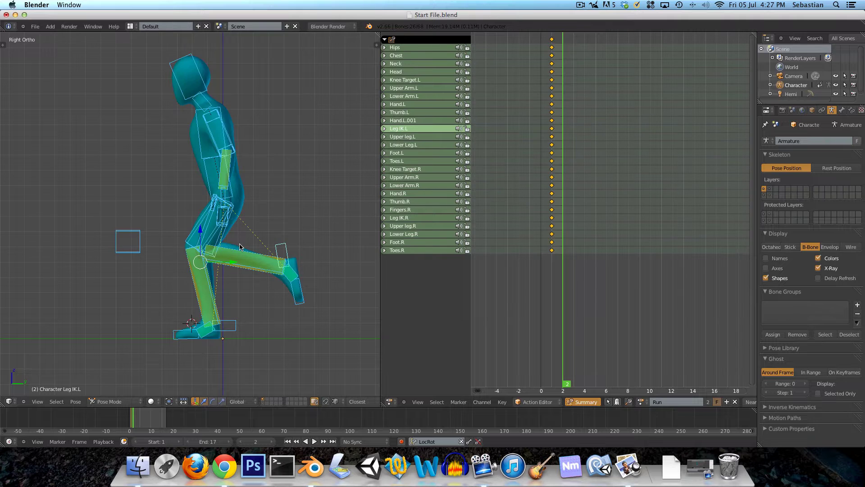
key(i)
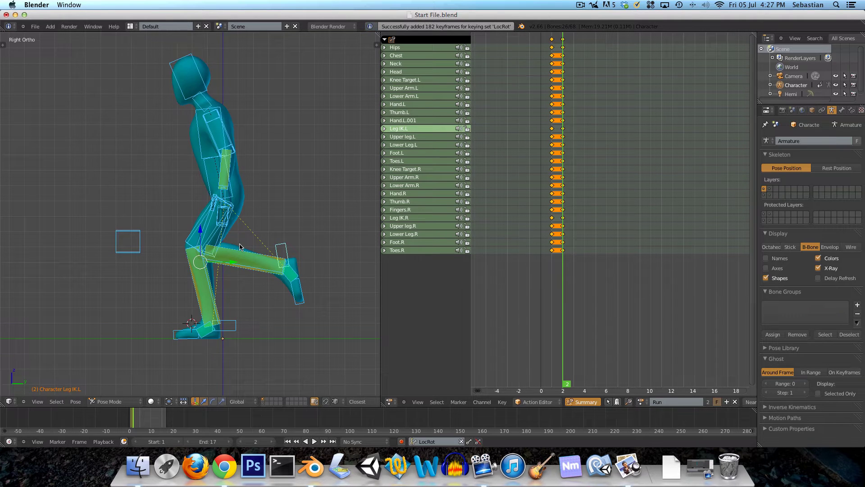
Step: Go to frame 4 and raise the Hips bone slightly
key(Right)
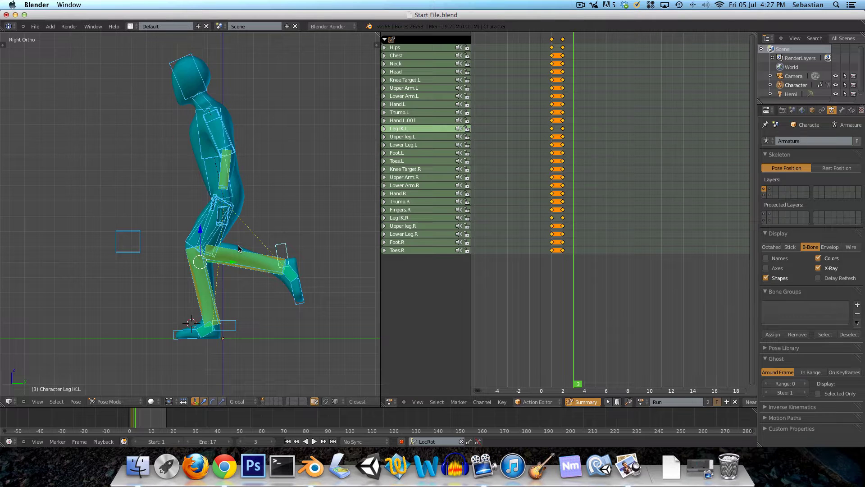
key(Right)
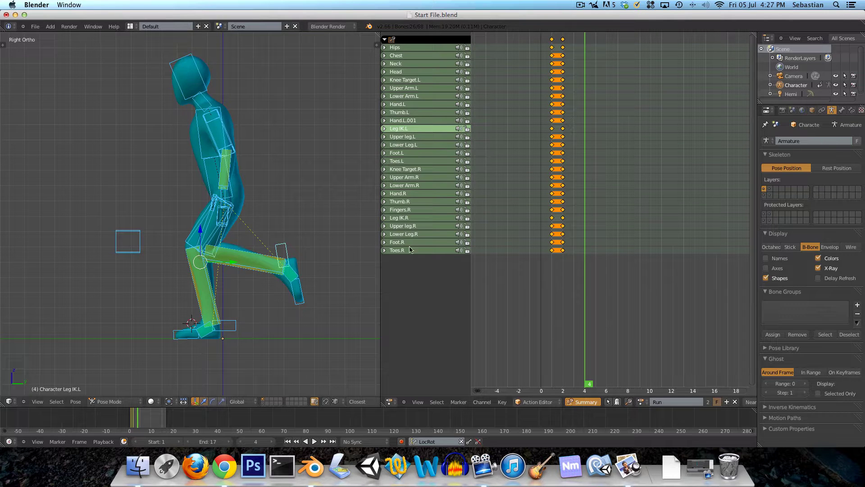
key(Left)
key(Left)
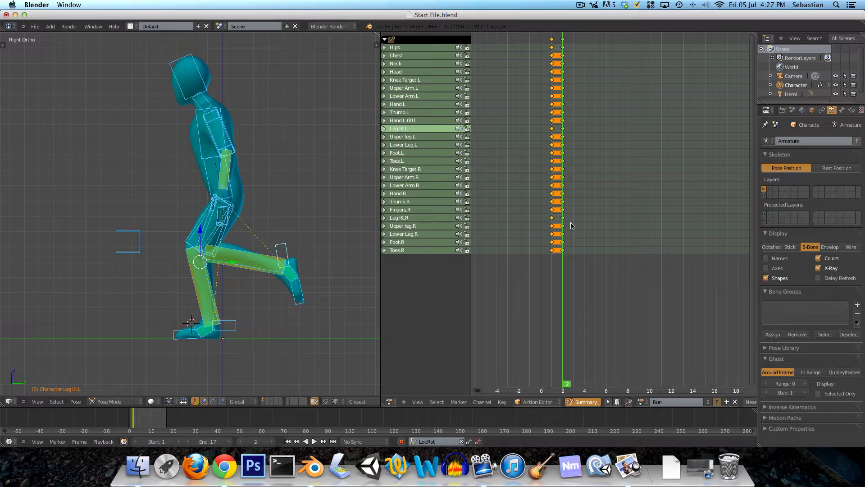
key(Right)
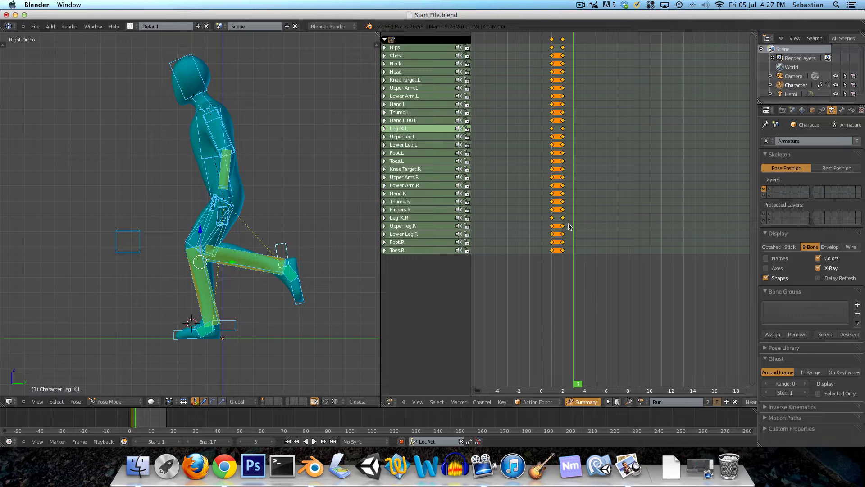
key(Right)
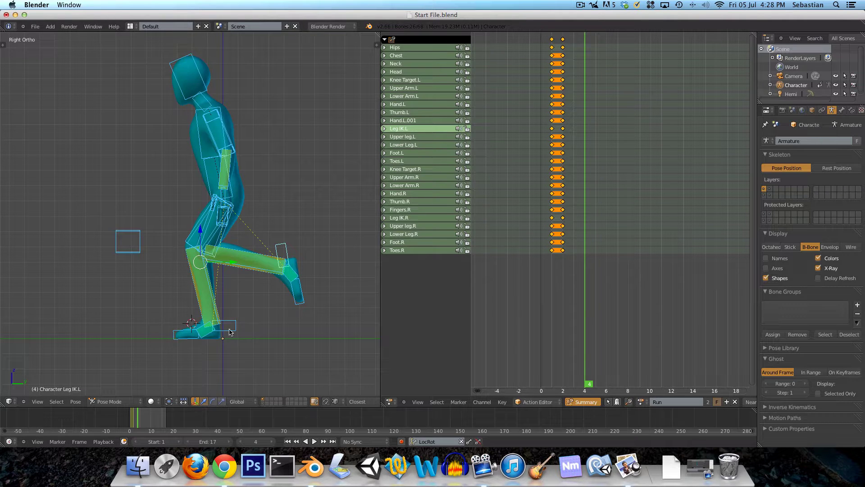
right_click(231, 194)
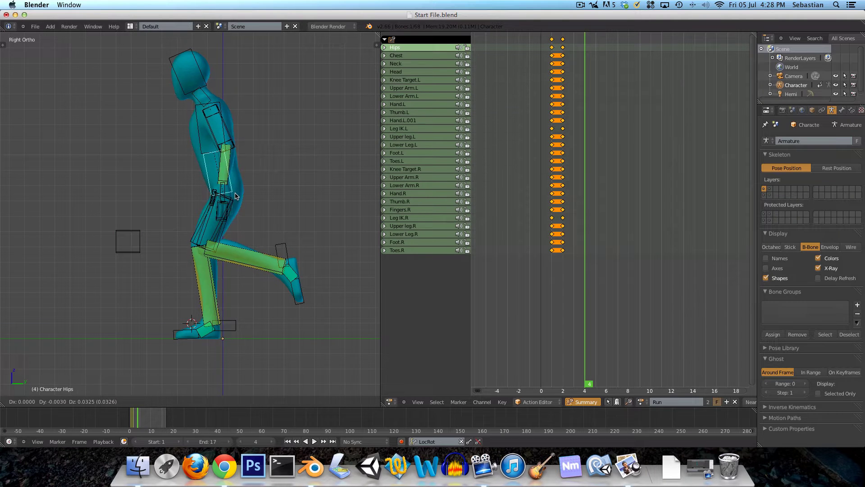
Step: Slide Leg IK.R back behind the body along the Y axis, and lift and rotate it so the heel rises
right_click(228, 323)
key(g)
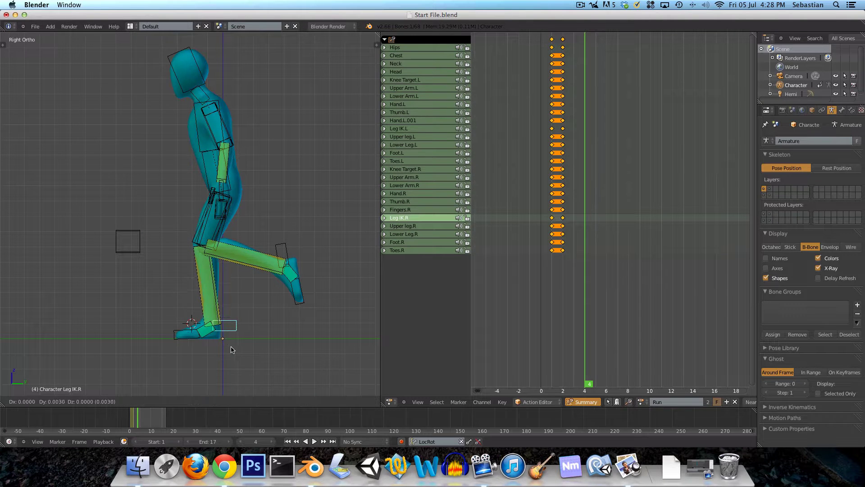
key(y)
key(y)
key(y)
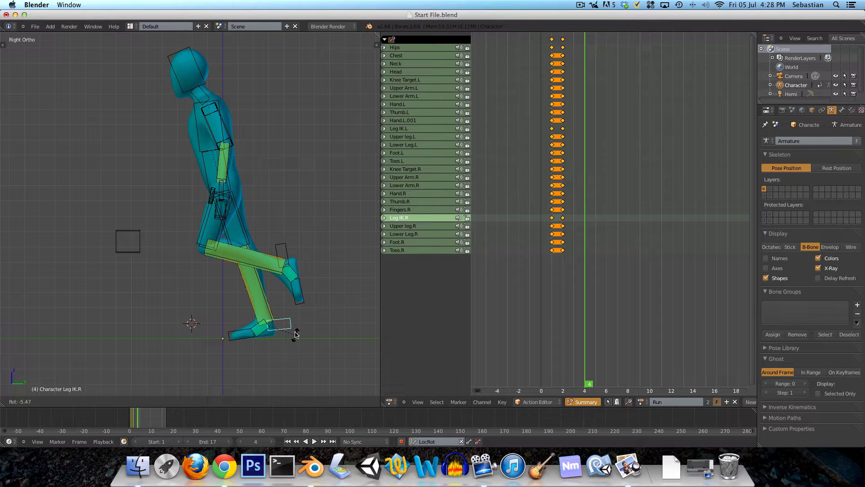
click(286, 329)
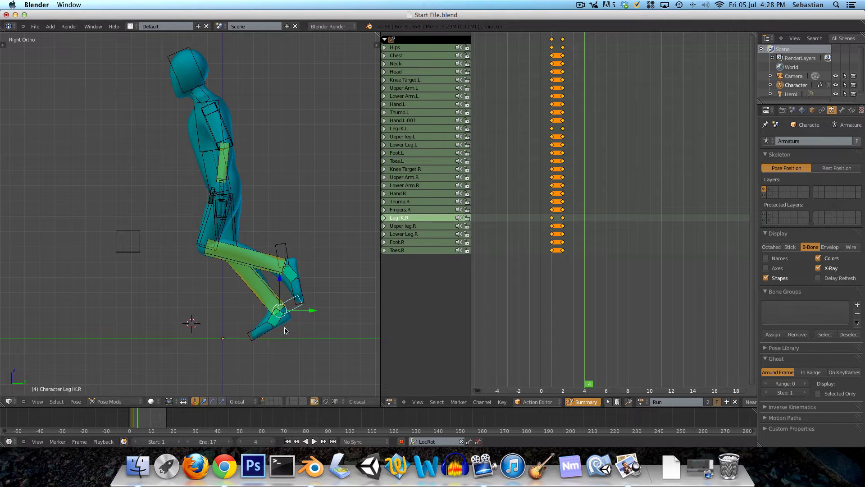
Step: Rotate the Toes.R bone upward to bend the right toes for the push-off
right_click(261, 333)
scroll(259, 356, up, 5)
key(r)
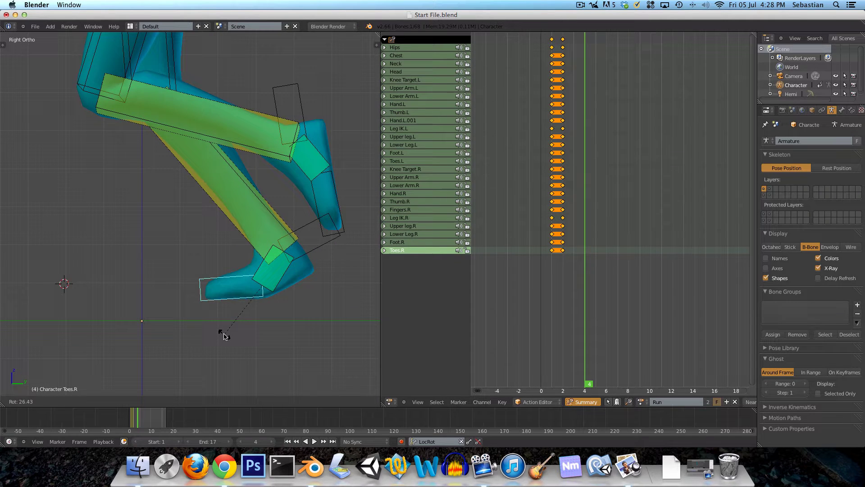
click(239, 333)
Step: Adjust Leg IK.R and rotate it further so the right toes angle down to the ground
right_click(313, 244)
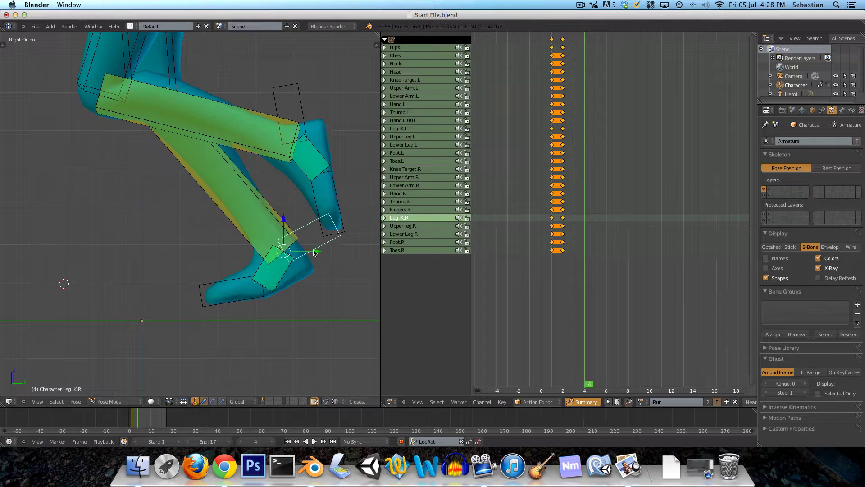
key(g)
click(314, 249)
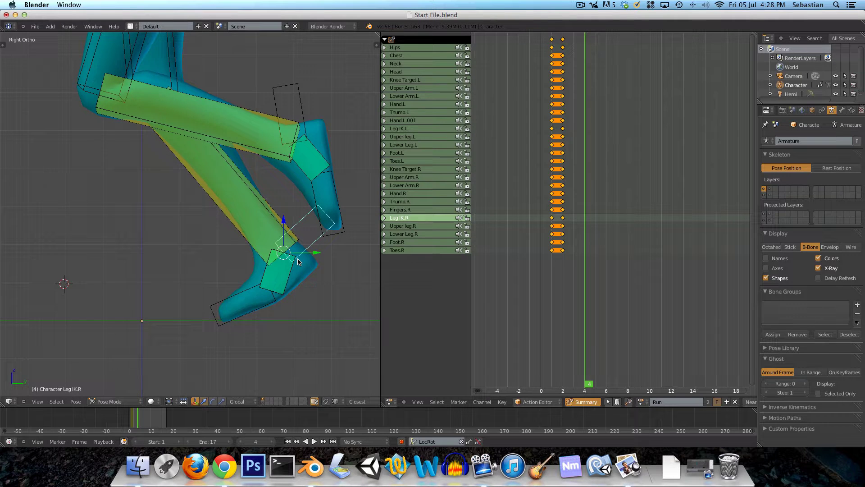
scroll(231, 325, down, 4)
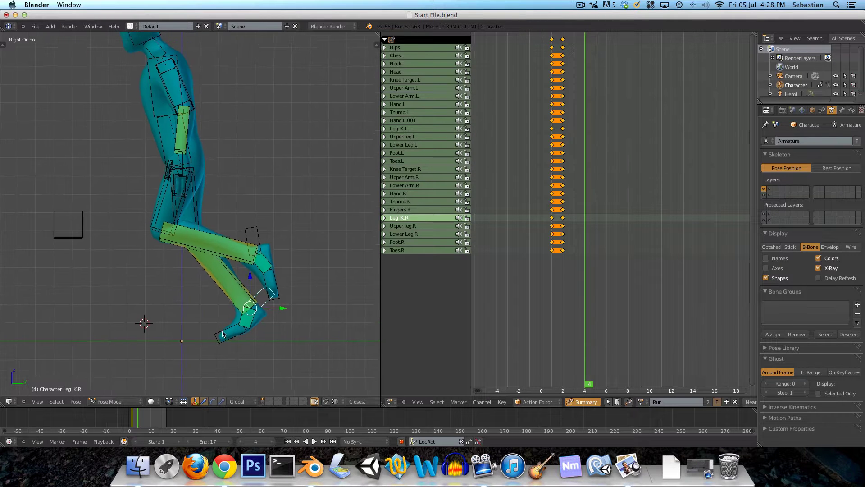
Step: Swing Leg IK.L forward in front of the body at frame 4 and rotate it so the left toes angle slightly down
right_click(257, 229)
scroll(257, 230, down, 3)
key(g)
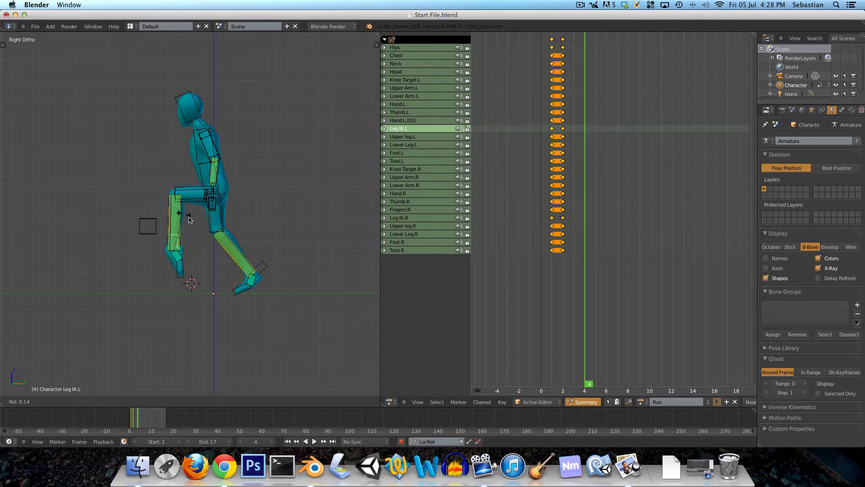
click(204, 252)
key(g)
click(205, 257)
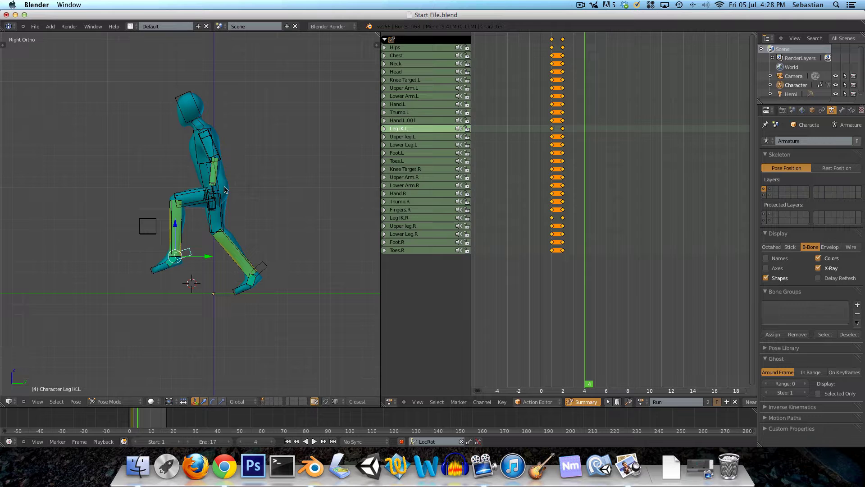
Step: Raise the Hips bone slightly to lift the body in the frame 4 pose
right_click(219, 184)
key(g)
click(219, 186)
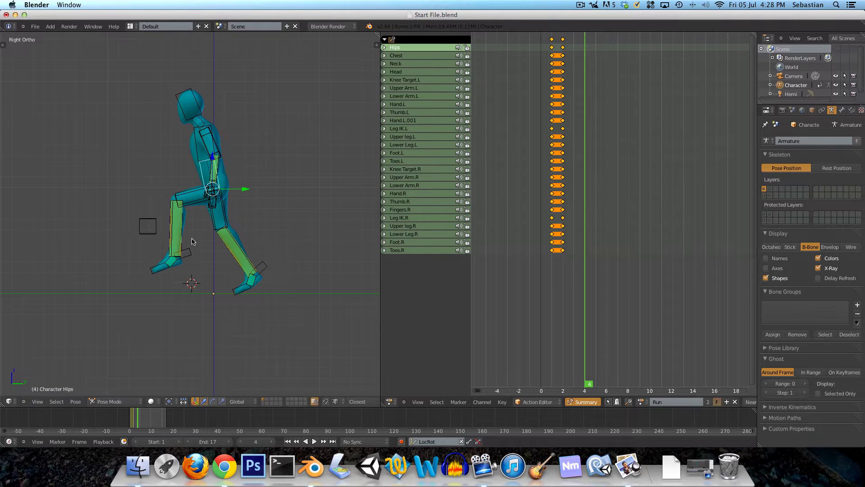
Step: Rotate Leg IK.L so the left toes tip upward, and shift the foot slightly forward
right_click(189, 253)
key(r)
click(187, 259)
key(g)
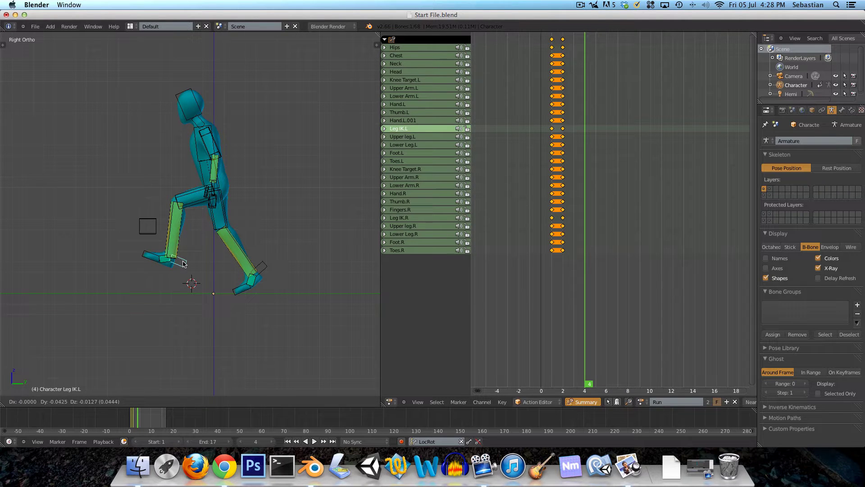
click(183, 265)
key(g)
click(188, 246)
scroll(190, 247, down, 2)
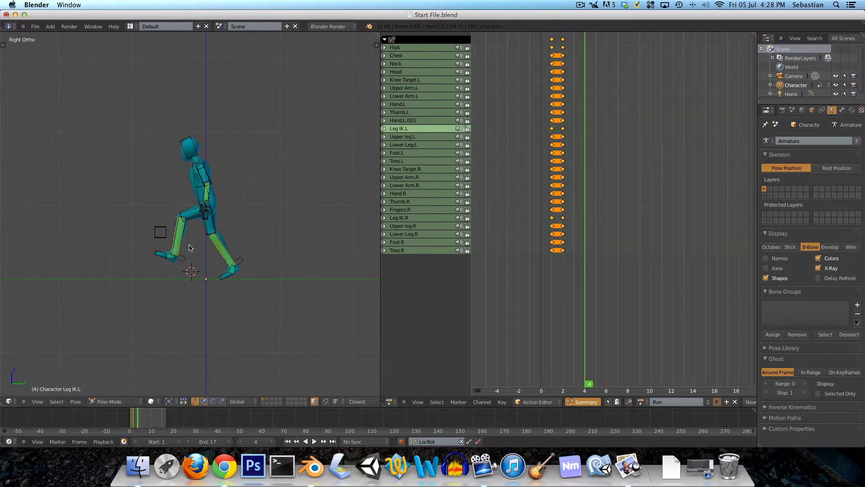
Step: Pull Leg IK.L back a little toward the body so the left shin hangs closer to vertical
key(a)
right_click(183, 259)
key(g)
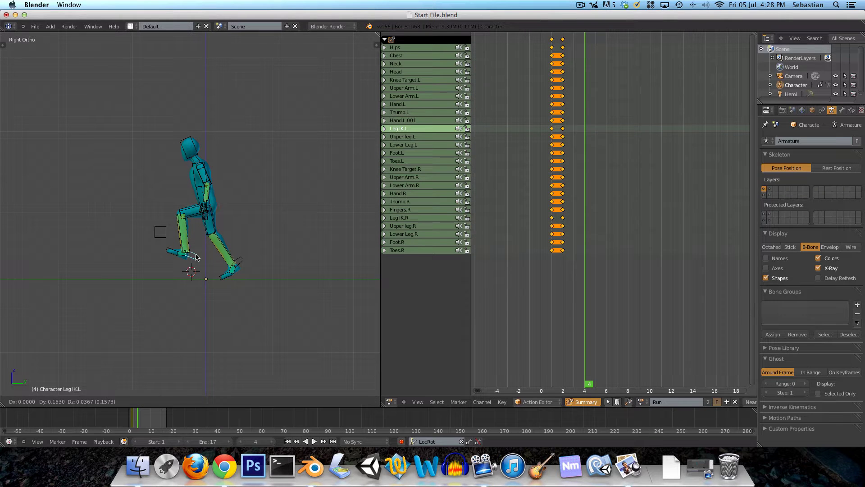
click(196, 258)
scroll(197, 261, up, 2)
scroll(199, 270, up, 1)
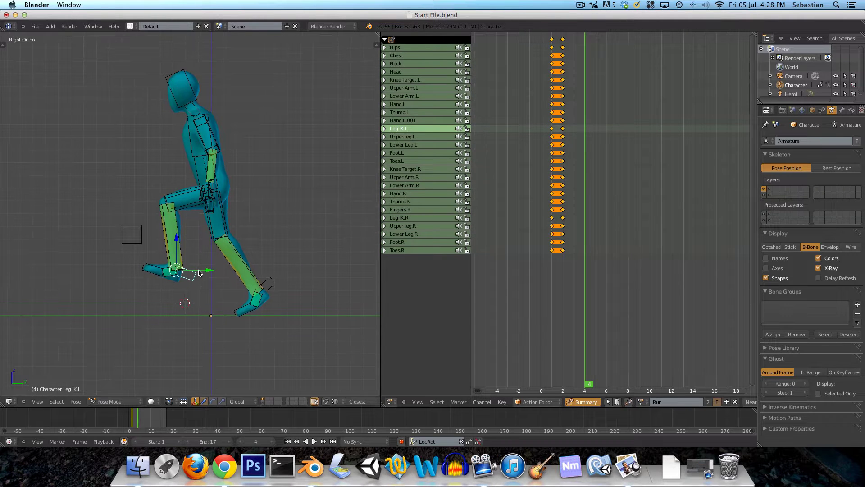
Step: Insert LocRot keyframes for all bones at frame 4
key(a)
key(a)
key(i)
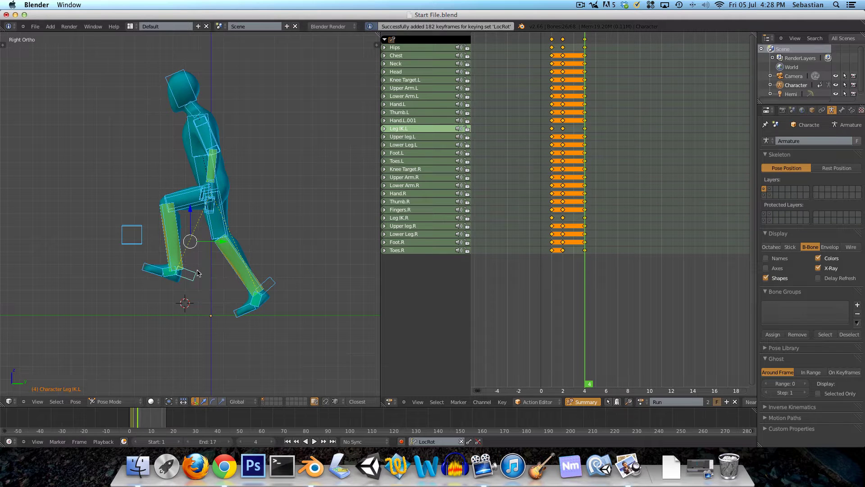
Step: Go to frame 3 and rotate the Toes.R bone upward until the right toes lie flat, parallel to the ground
key(Left)
key(Left)
key(Right)
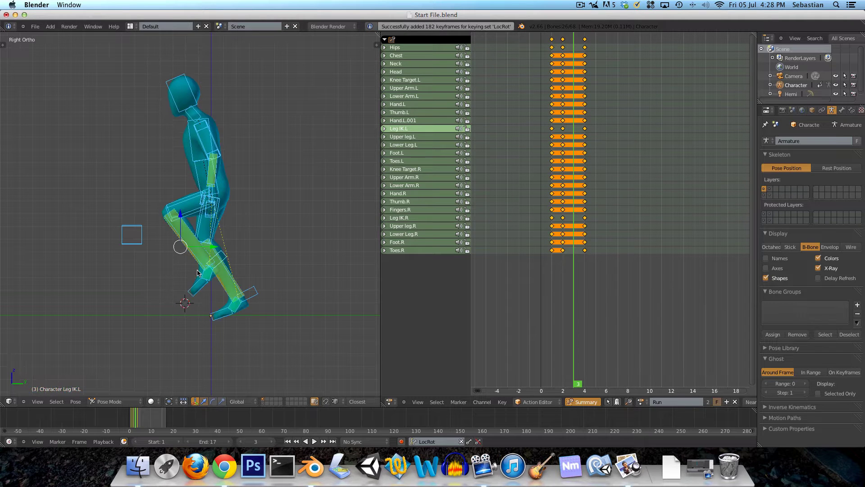
scroll(492, 280, up, 4)
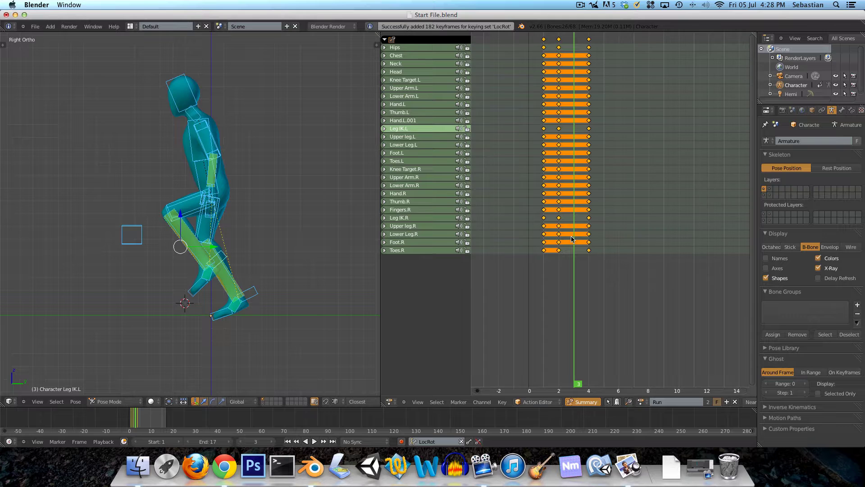
scroll(246, 311, up, 4)
scroll(241, 271, up, 3)
right_click(211, 294)
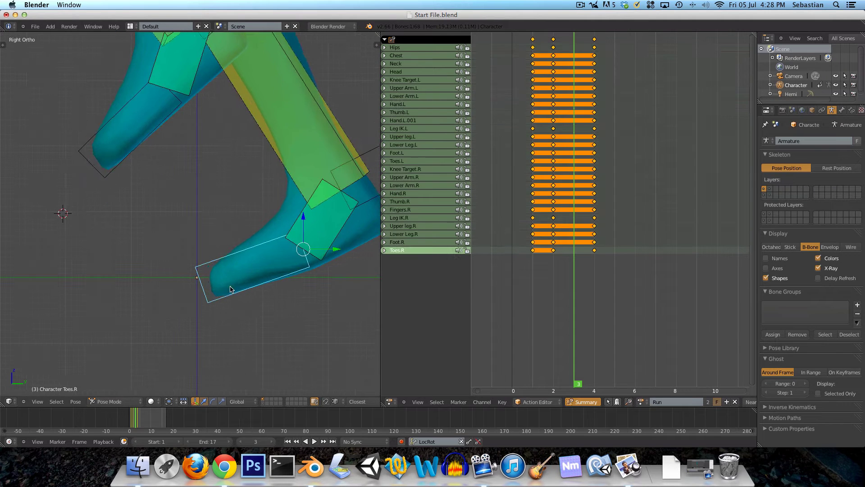
scroll(203, 324, up, 2)
key(r)
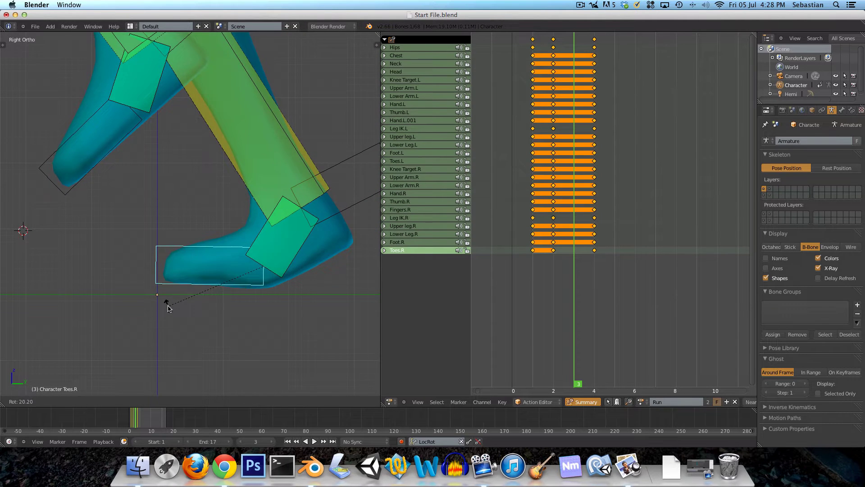
click(167, 305)
Step: Lower Leg IK.R along the Z axis until the right toes rest on the ground line
scroll(189, 288, down, 3)
scroll(289, 216, up, 2)
scroll(281, 227, up, 1)
right_click(282, 255)
key(g)
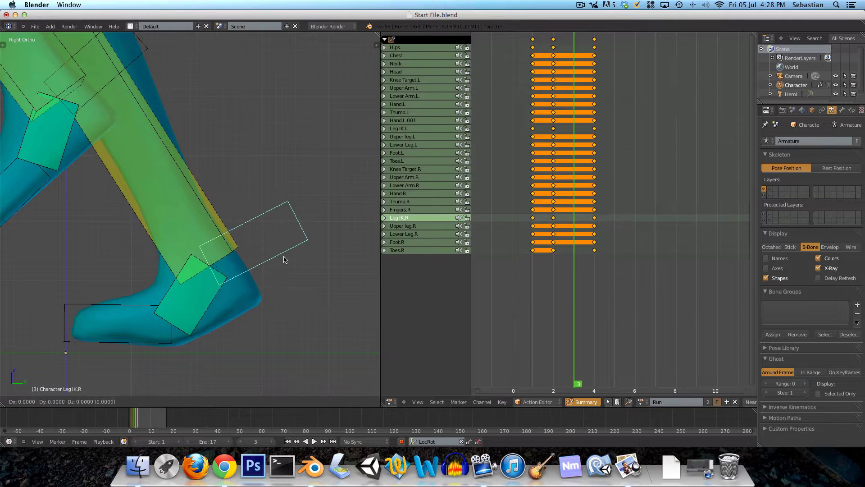
key(z)
click(288, 266)
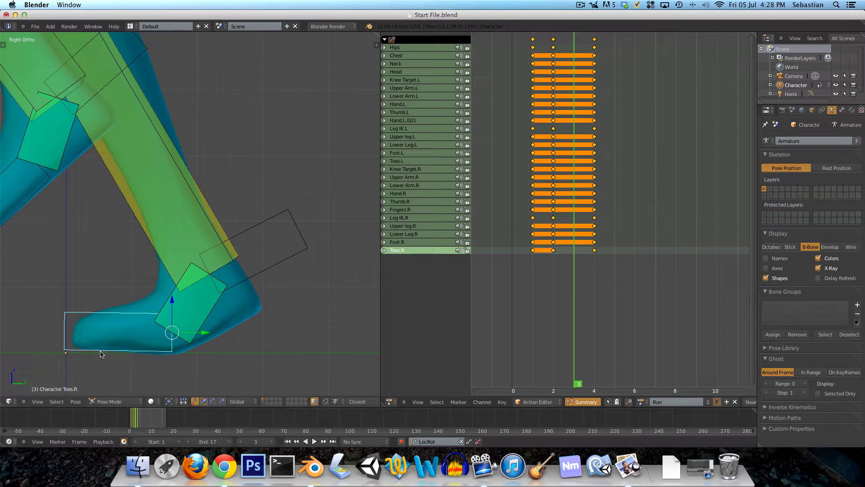
scroll(120, 299, down, 6)
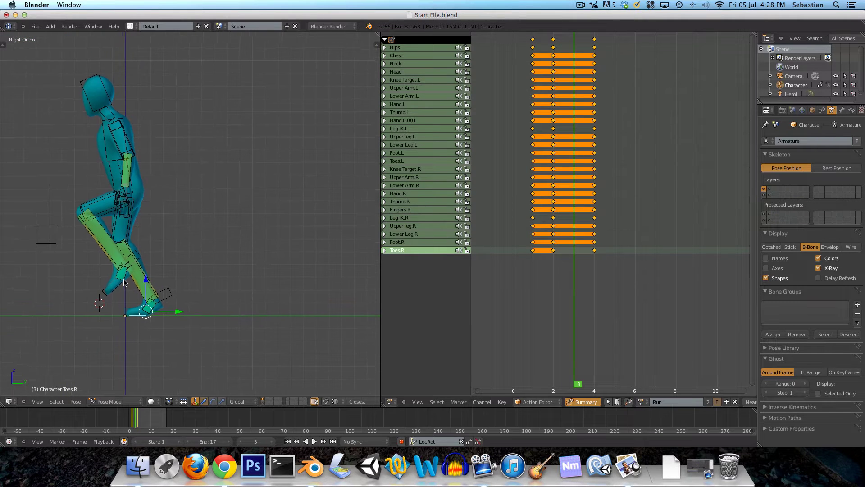
Step: Rotate Leg IK.L so the passing left foot points down toward the ground
right_click(124, 282)
scroll(131, 270, up, 4)
right_click(145, 257)
key(r)
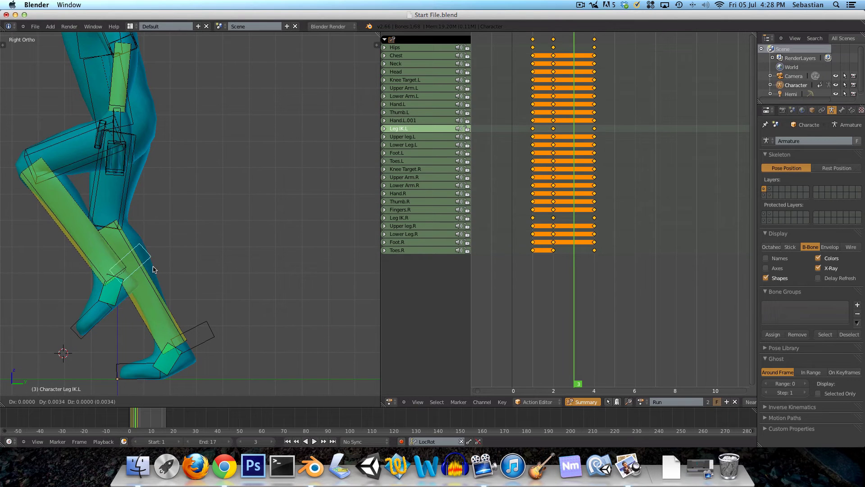
click(158, 243)
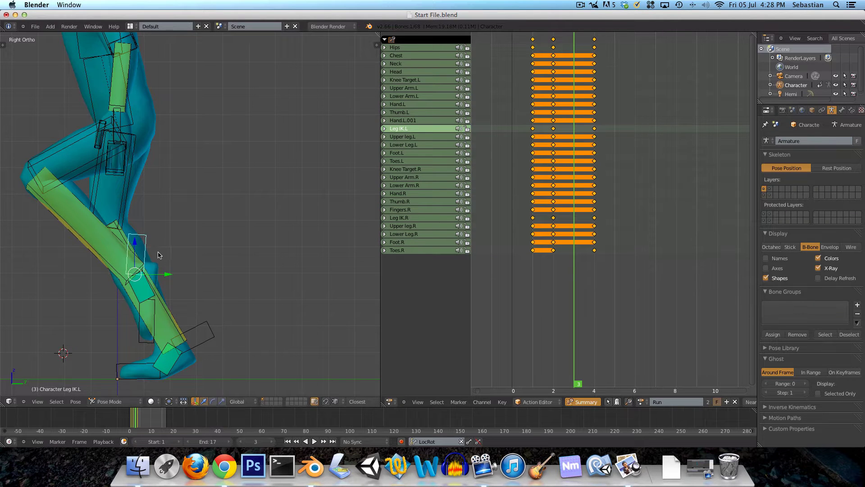
scroll(155, 203, down, 5)
Step: Insert LocRot keyframes for all bones at frame 3
key(a)
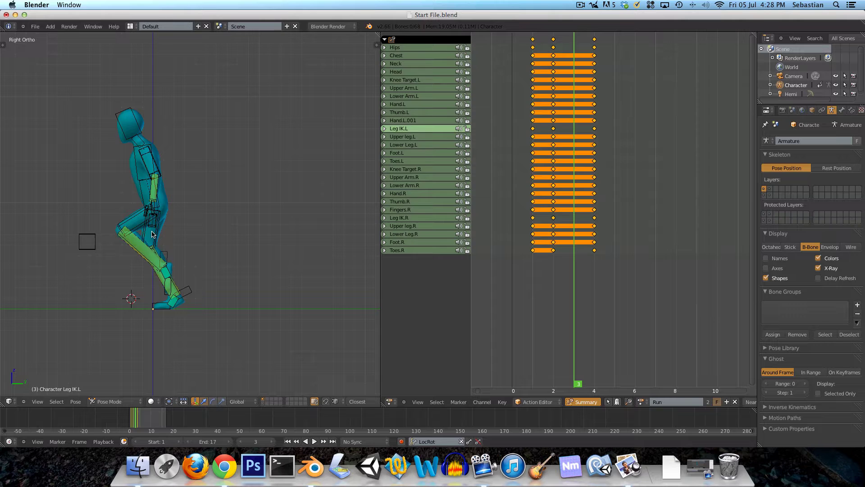
key(a)
key(i)
Step: Step back and forth through frames 1 to 4 to check the leg motion between the keyed poses
key(Left)
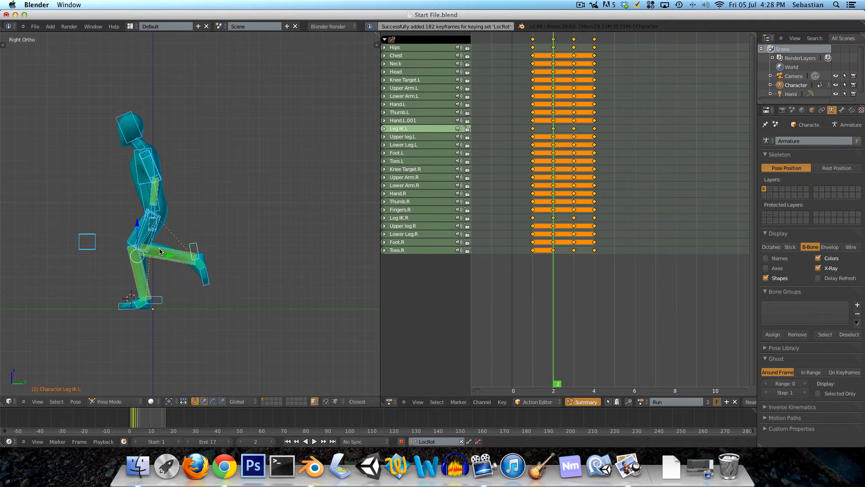
key(Left)
key(Right)
key(Right)
key(Right)
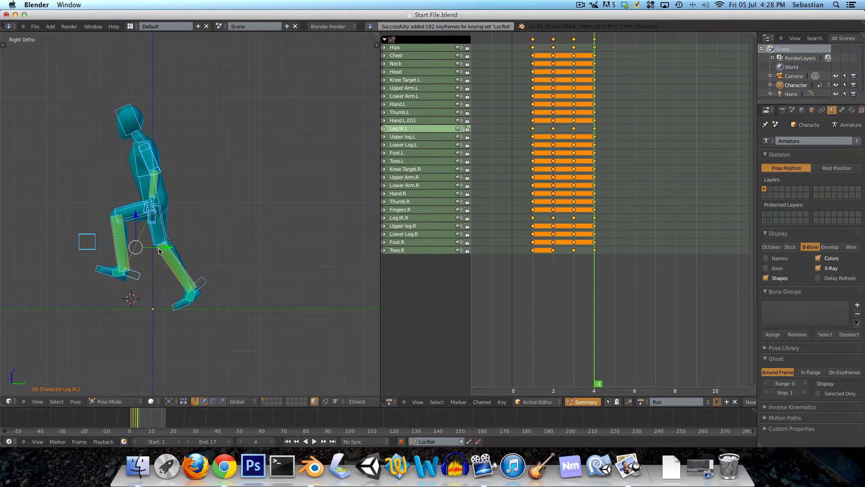
key(Left)
key(Left)
key(Left)
key(Right)
key(Right)
key(Right)
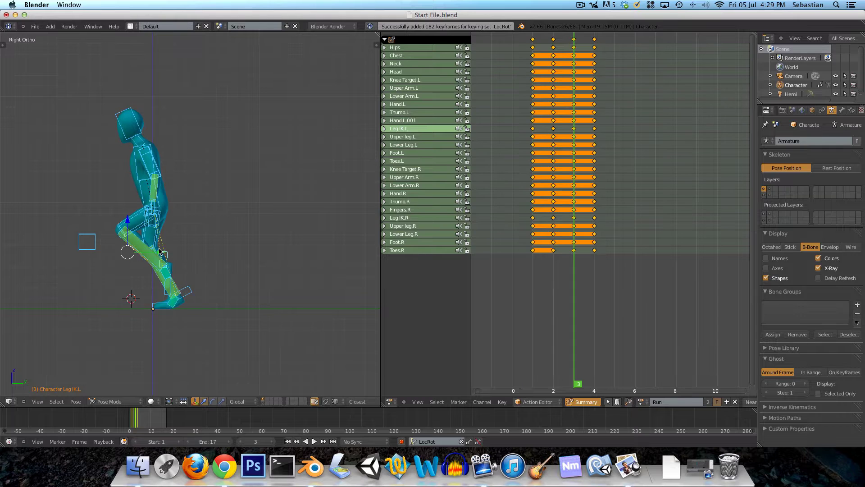
Step: Go to frame 5 and rotate the Toes.R bone downward so the right toes straighten in line with the foot
key(Right)
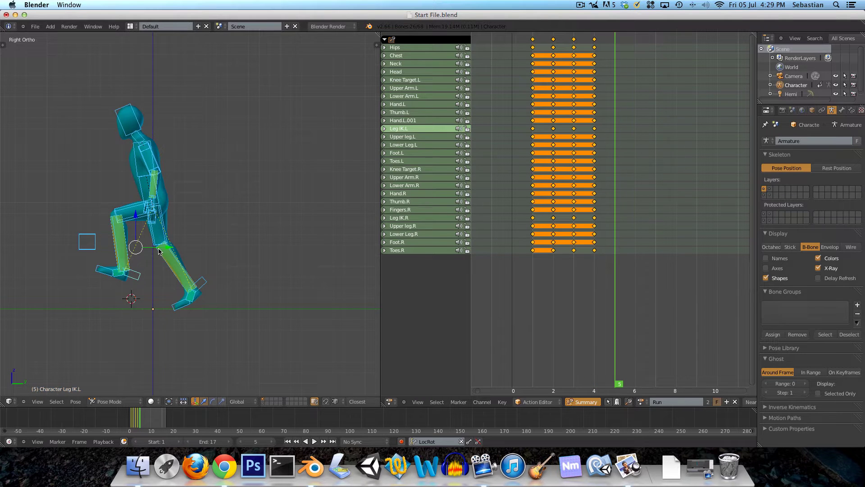
scroll(158, 251, down, 2)
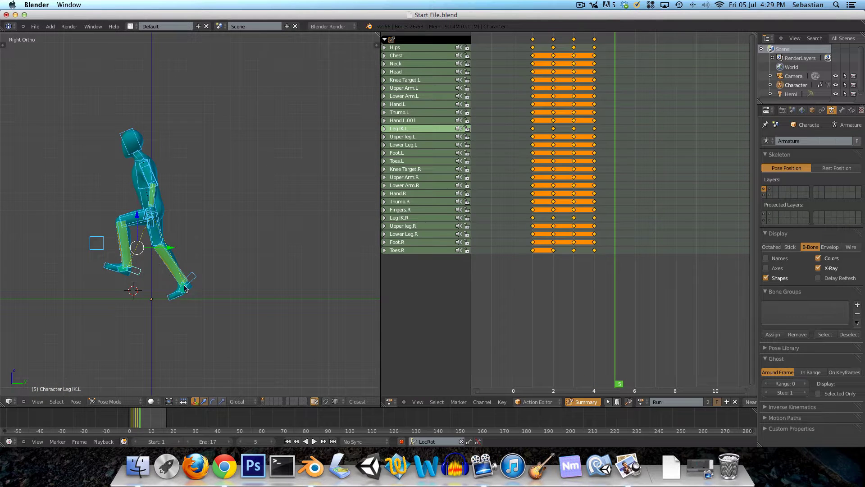
scroll(160, 278, up, 4)
right_click(179, 312)
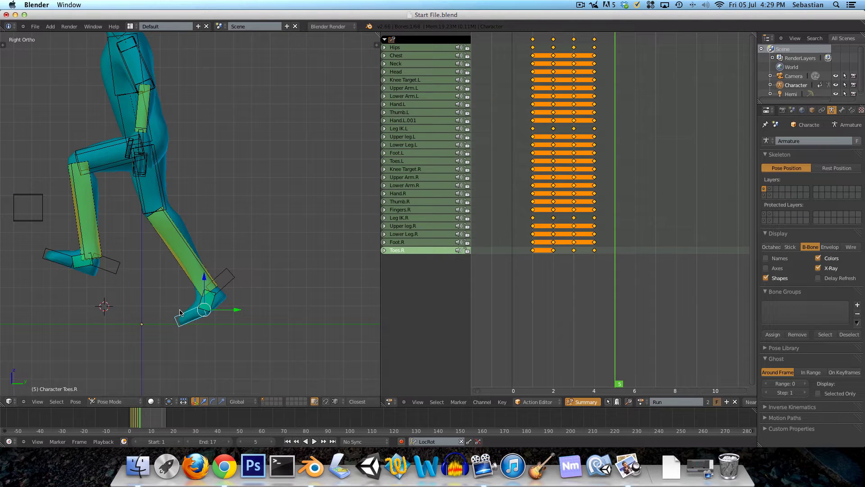
key(r)
click(197, 317)
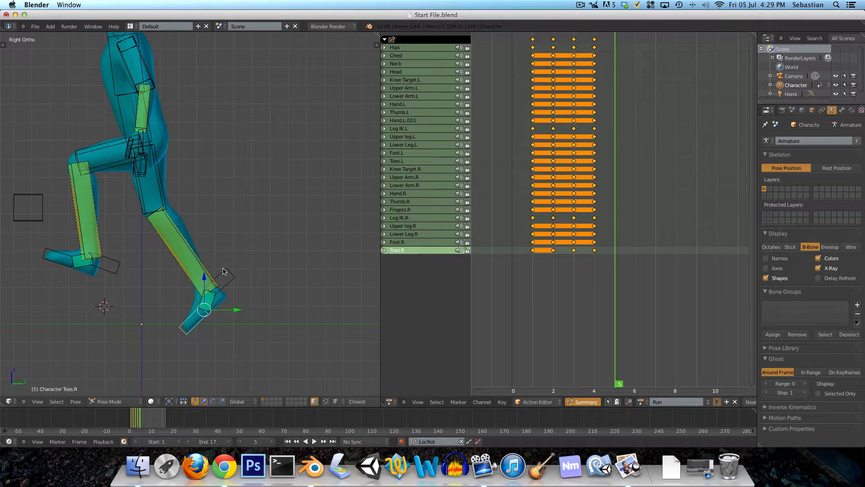
Step: Move Leg IK.R up and back behind the body, and rotate it so the right foot points down
right_click(225, 274)
scroll(225, 273, down, 2)
shift+middle_drag(225, 274, 268, 310)
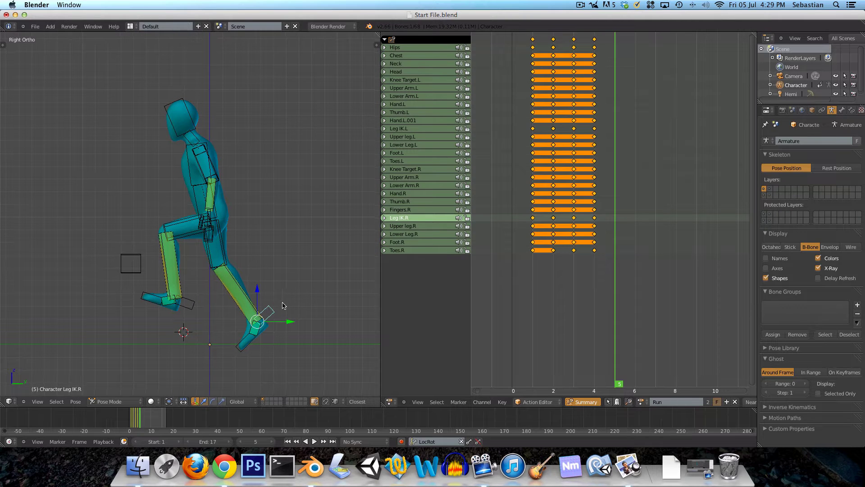
key(g)
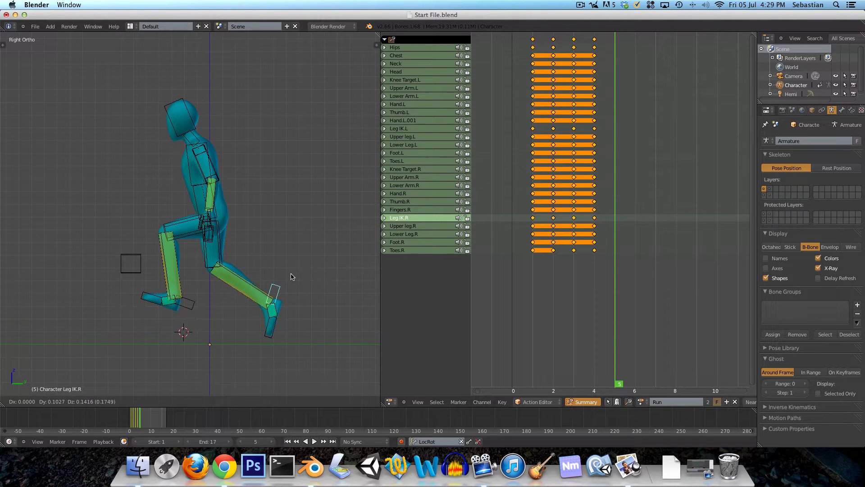
click(304, 260)
key(r)
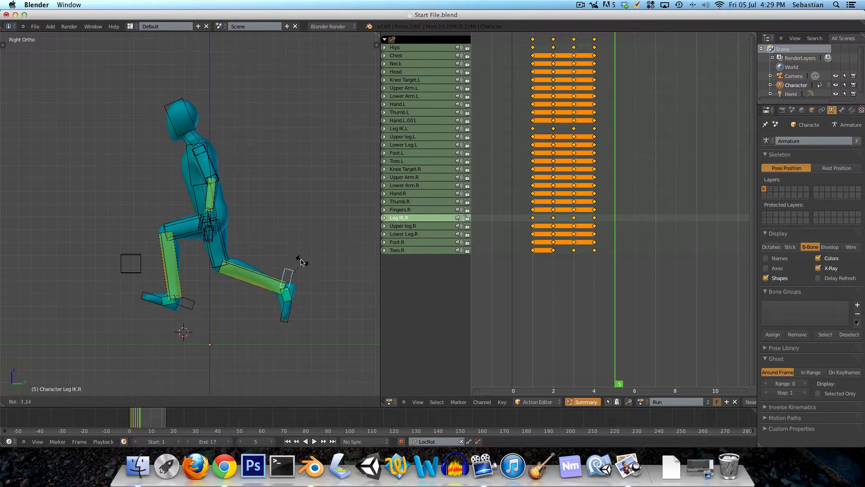
click(294, 259)
Step: Extend Leg IK.L forward so the left foot reaches ahead of the body
right_click(188, 303)
key(g)
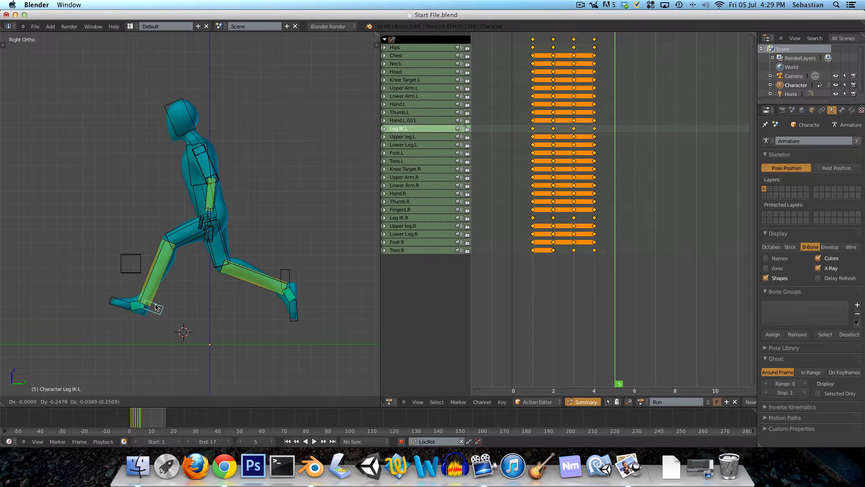
click(158, 308)
Step: Insert LocRot keyframes for all bones at frame 5
key(a)
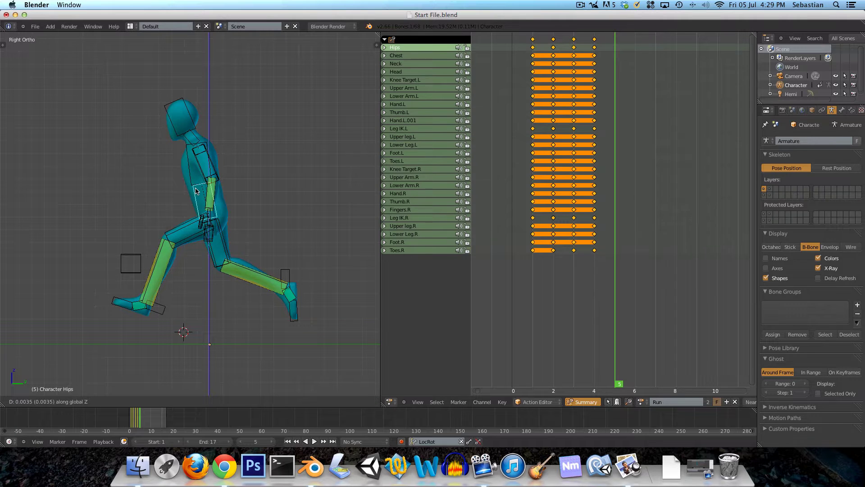
key(a)
key(i)
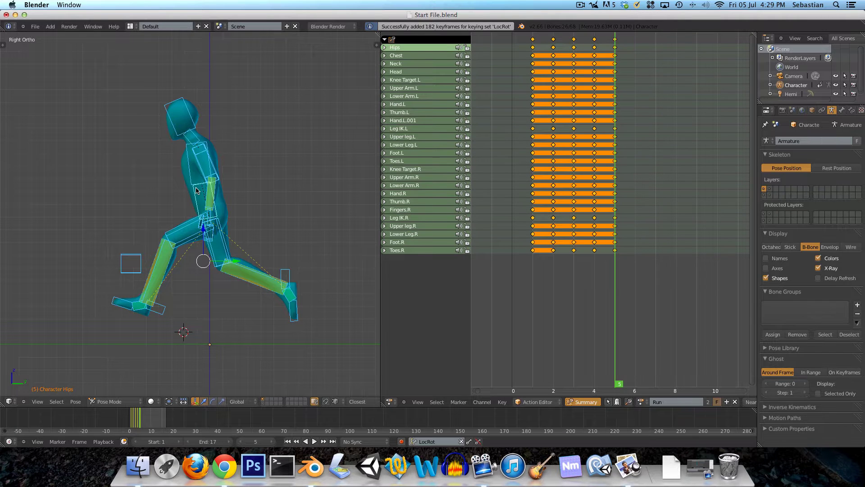
Step: Compare frame 5 with frame 4, and raise the Hips bone slightly along the Z axis at frame 5
key(Left)
key(Right)
right_click(194, 196)
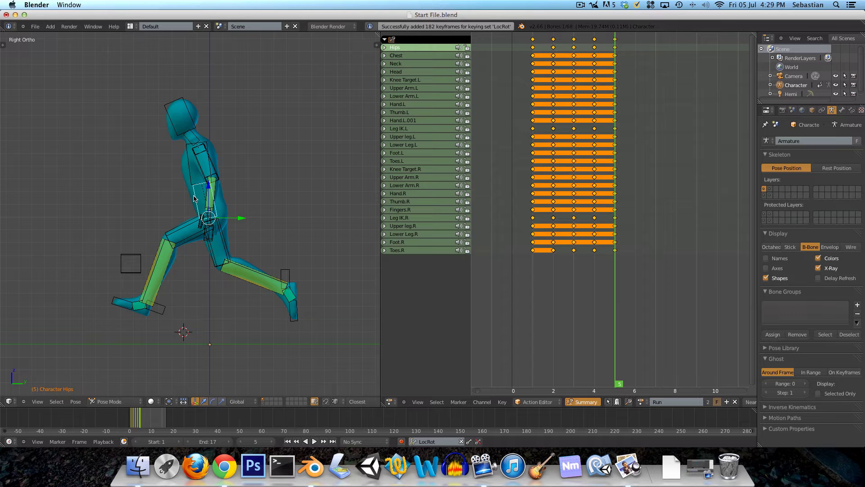
key(g)
key(z)
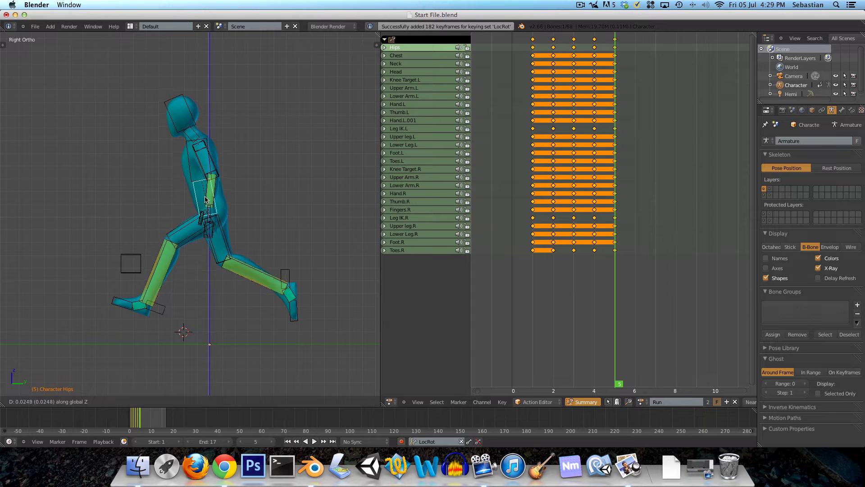
click(205, 195)
Step: Raise Leg IK.L slightly along the Z axis to lift the front foot
right_click(157, 306)
key(g)
key(z)
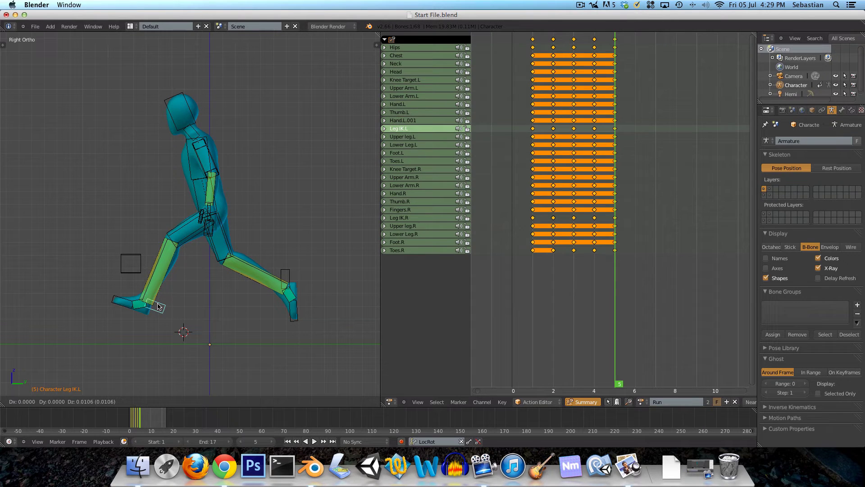
click(174, 301)
Step: Update the LocRot keyframes of all bones at frame 5 and play back the animation
right_click(278, 266)
key(a)
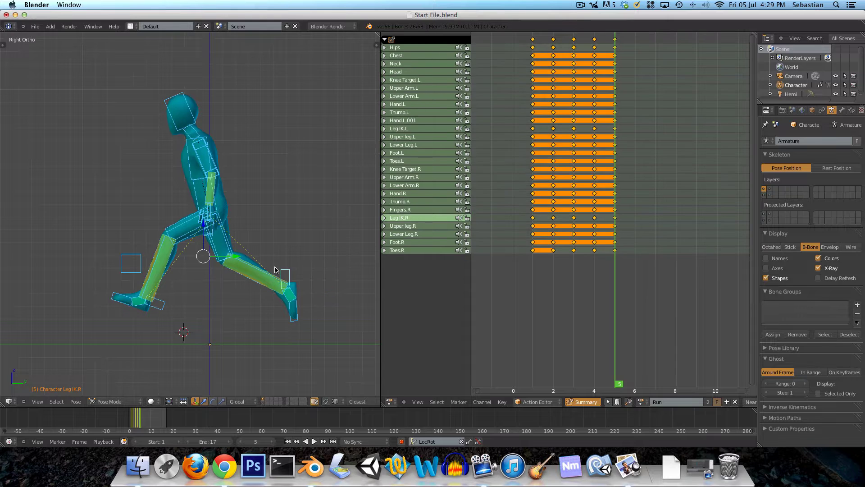
key(i)
key(alt+a)
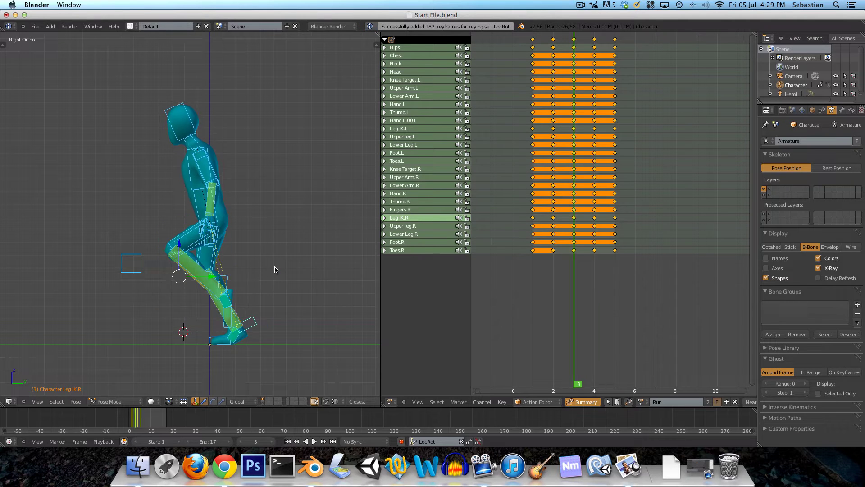
key(Escape)
Step: At frame 6, lower Leg IK.L slightly along the Z axis and try a small vertical adjustment of the Hips bone
key(Right)
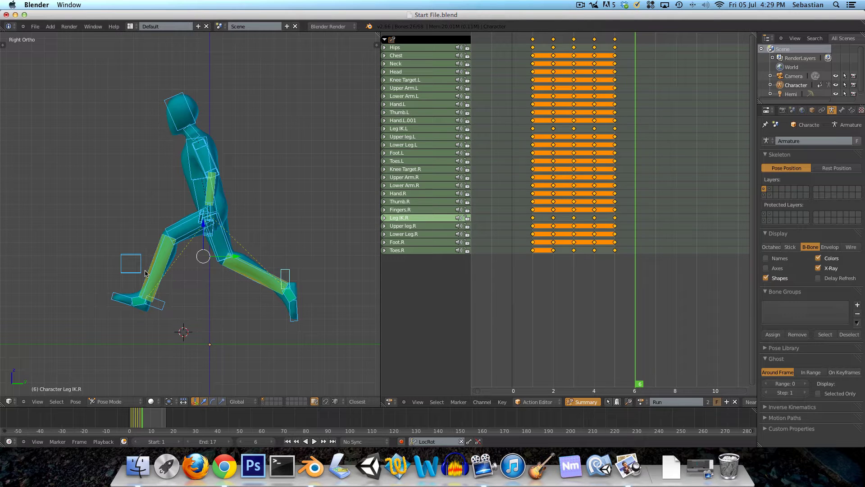
right_click(196, 196)
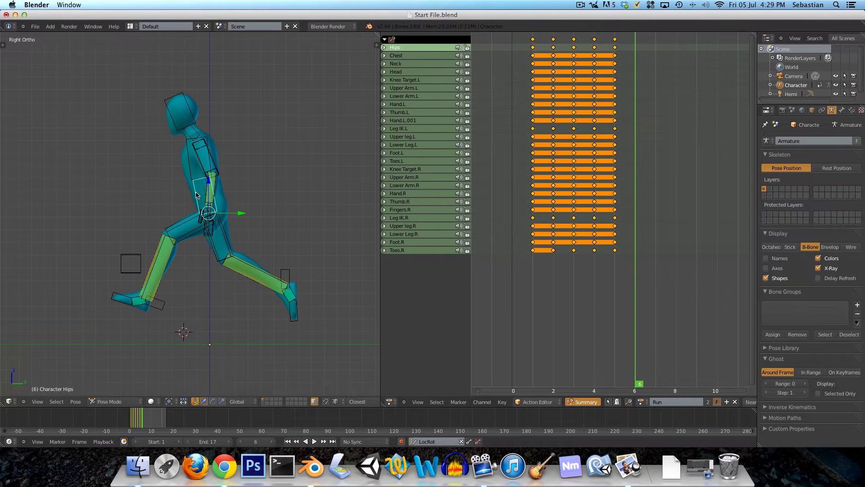
right_click(152, 309)
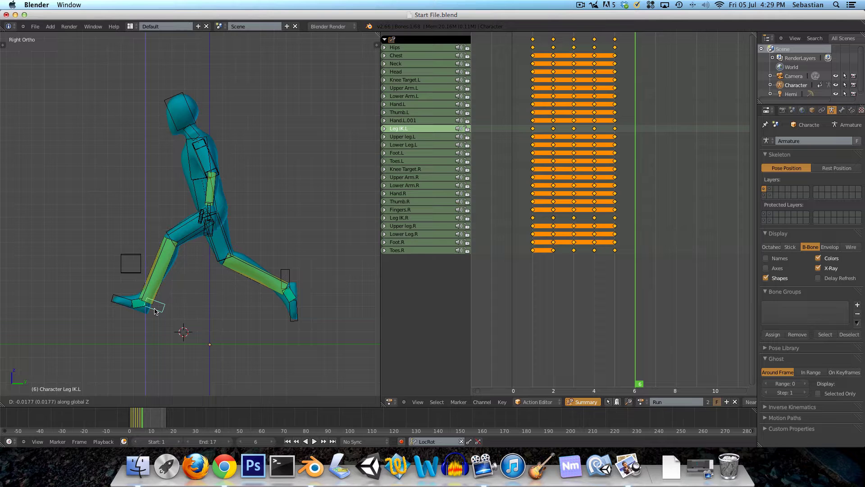
right_click(198, 201)
key(g)
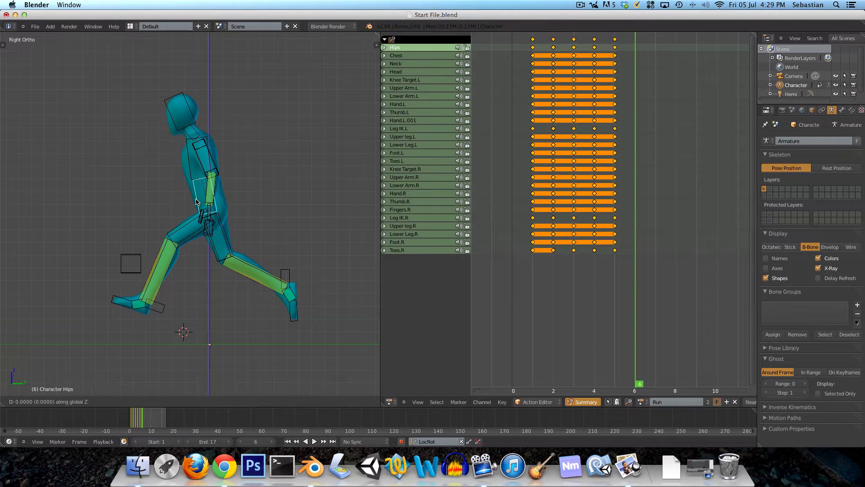
key(z)
right_click(197, 203)
Step: Move Leg IK.R up and slightly forward at frame 6 to lift the trailing right foot
right_click(290, 277)
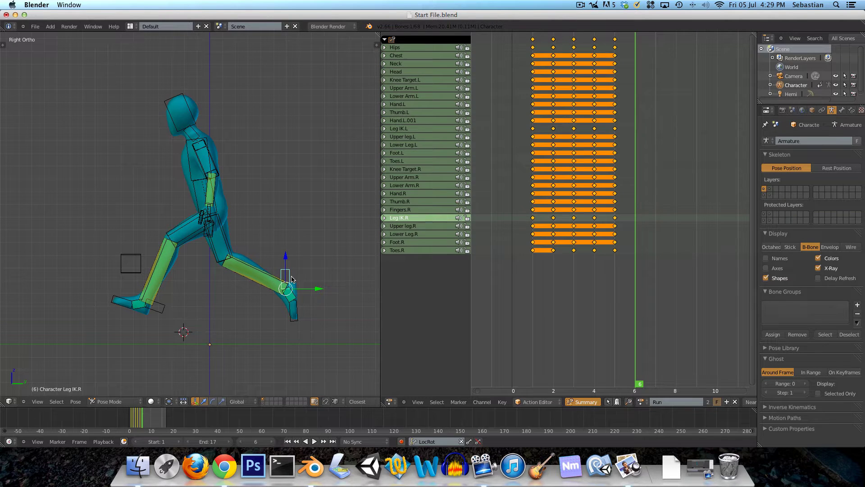
key(g)
click(296, 267)
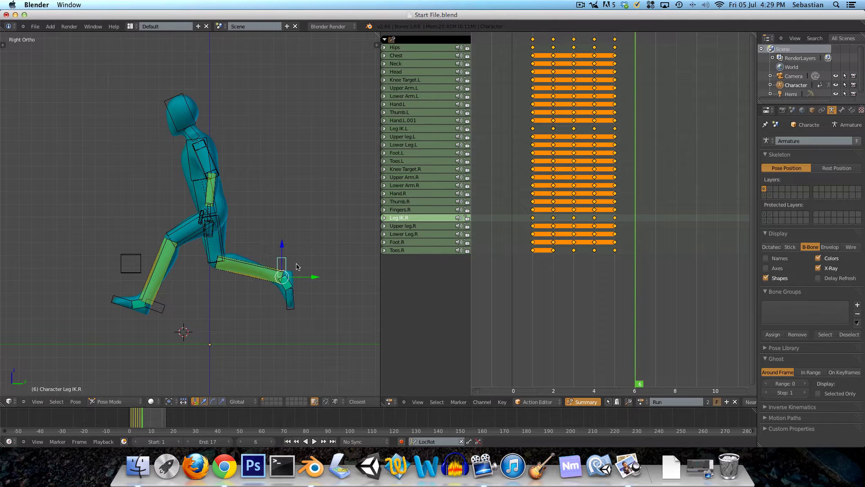
Step: Insert LocRot keyframes for all bones at frame 6 and compare the pose with frame 5
key(a)
key(a)
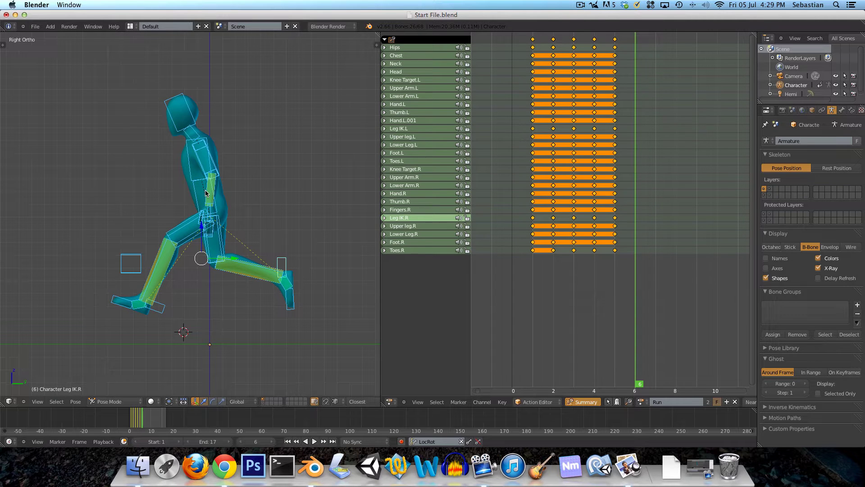
key(i)
key(Left)
key(Left)
key(Right)
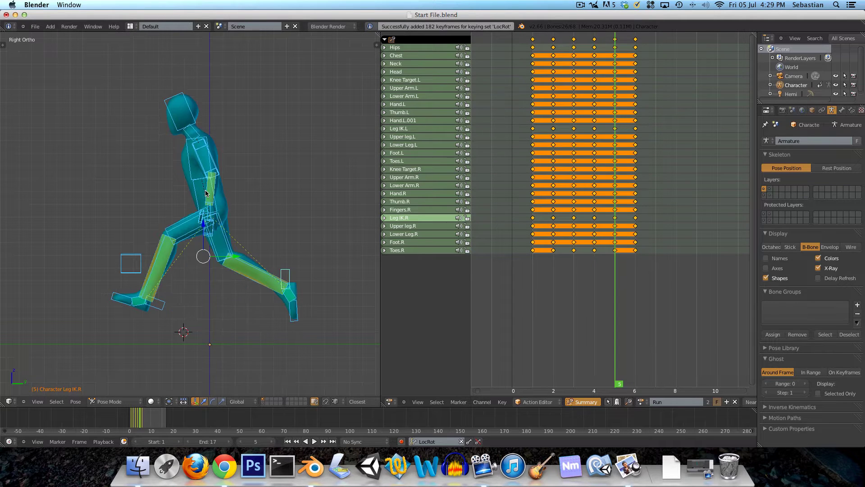
key(Right)
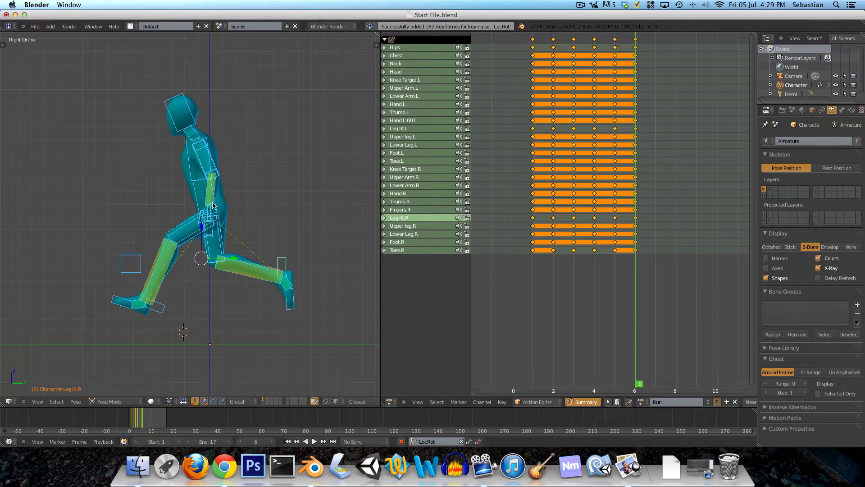
key(Right)
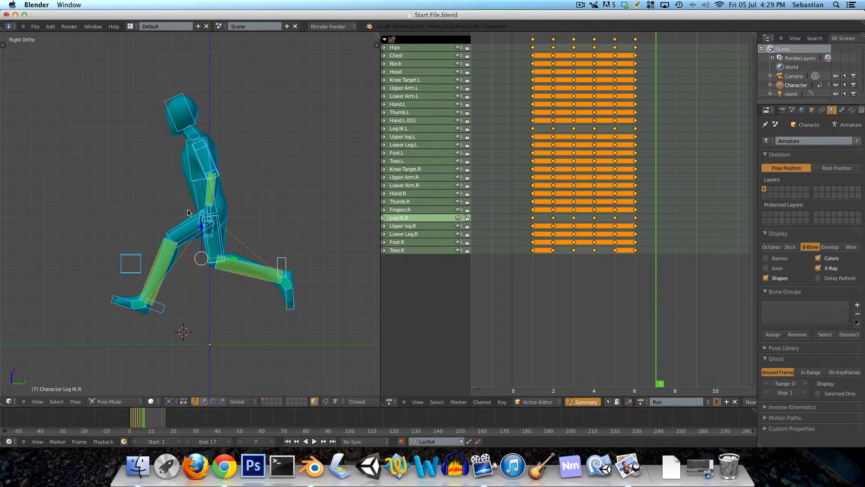
key(a)
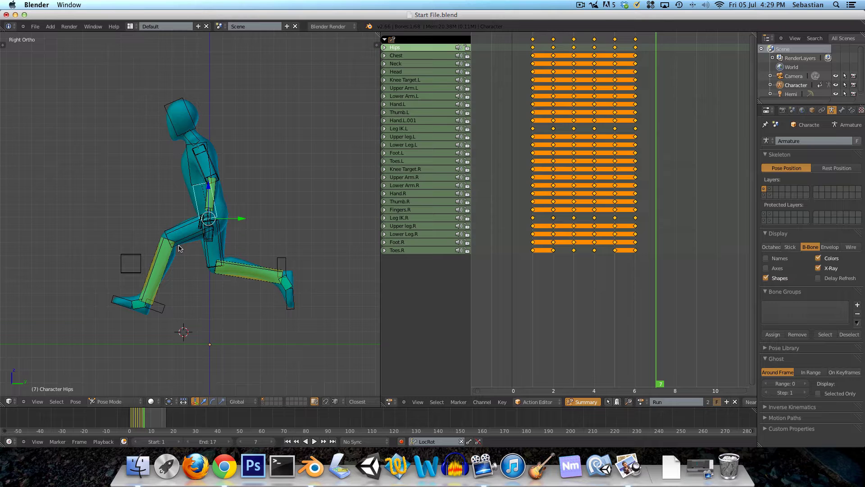
right_click(155, 315)
key(g)
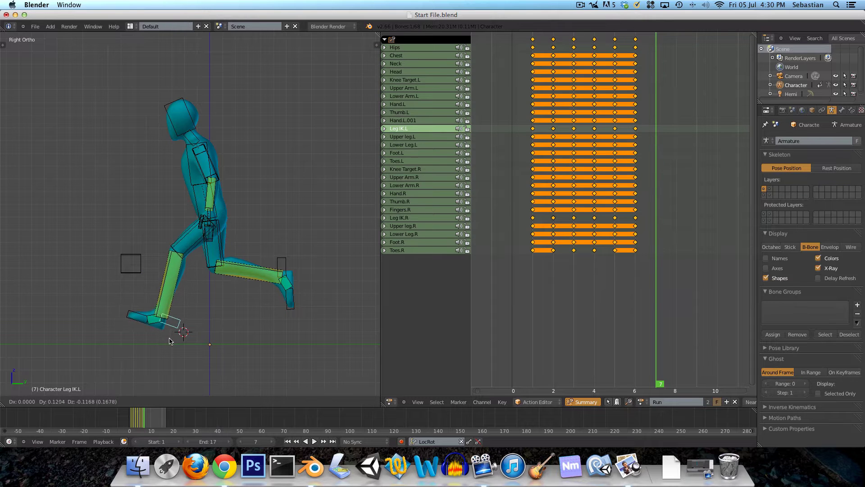
click(151, 325)
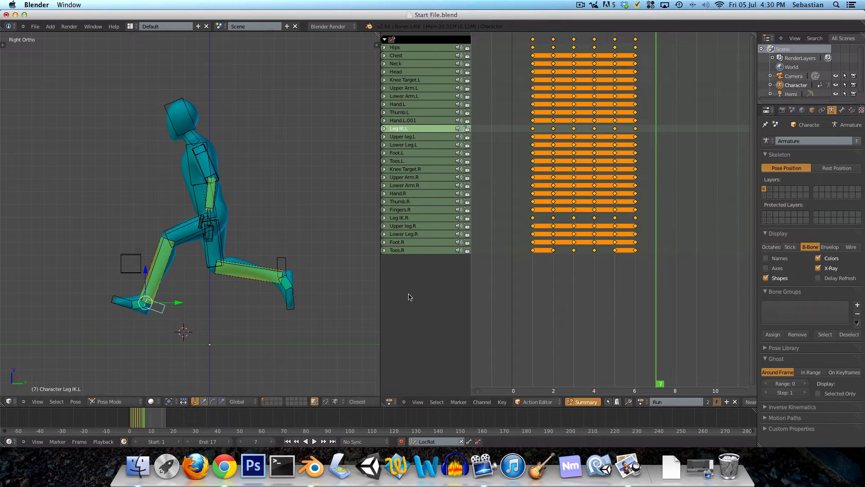
Step: Copy the frame 1 contact pose of all bones, working from the front view
click(533, 231)
scroll(277, 274, down, 2)
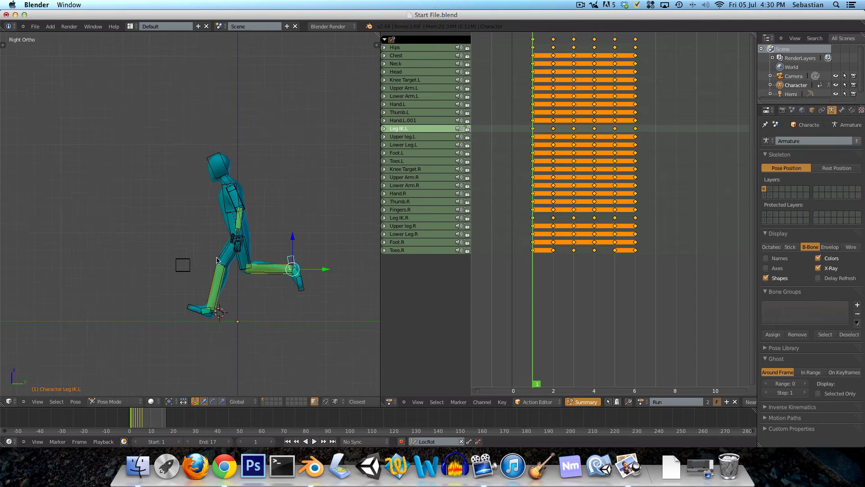
key(KP_1)
scroll(291, 269, up, 3)
key(KP_3)
key(KP_1)
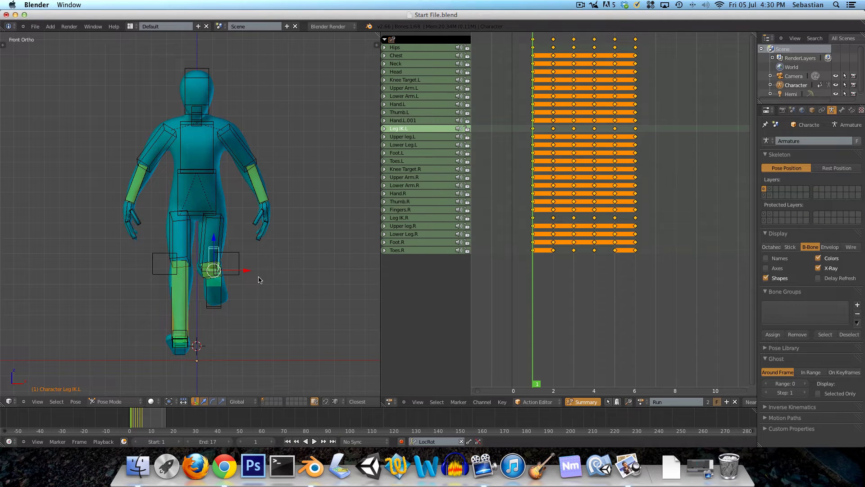
key(a)
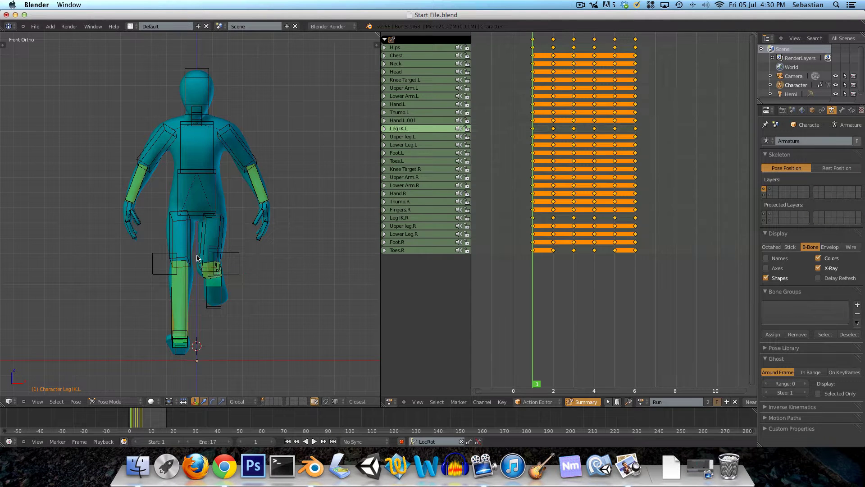
key(a)
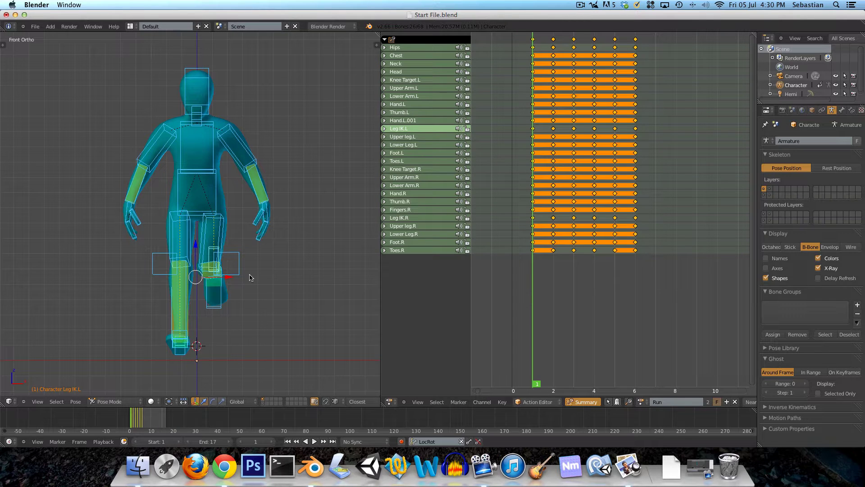
Step: Paste the copied contact pose mirrored at frame 7 and insert LocRot keyframes for all bones
click(642, 242)
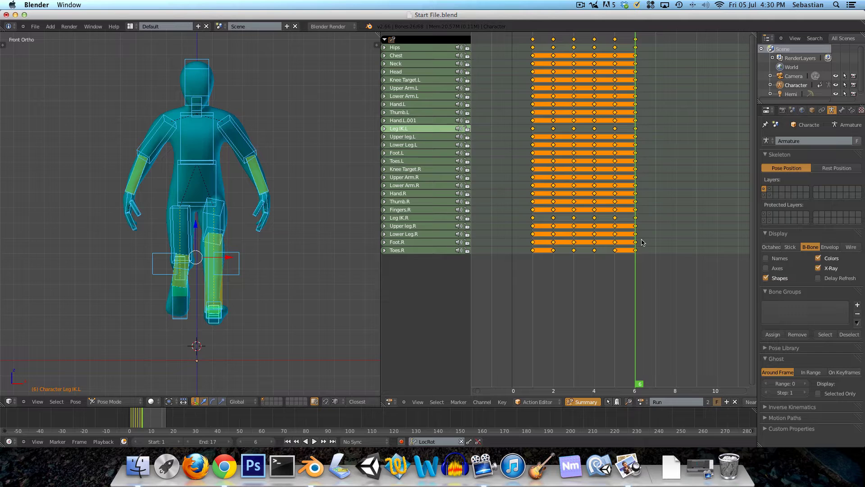
key(Right)
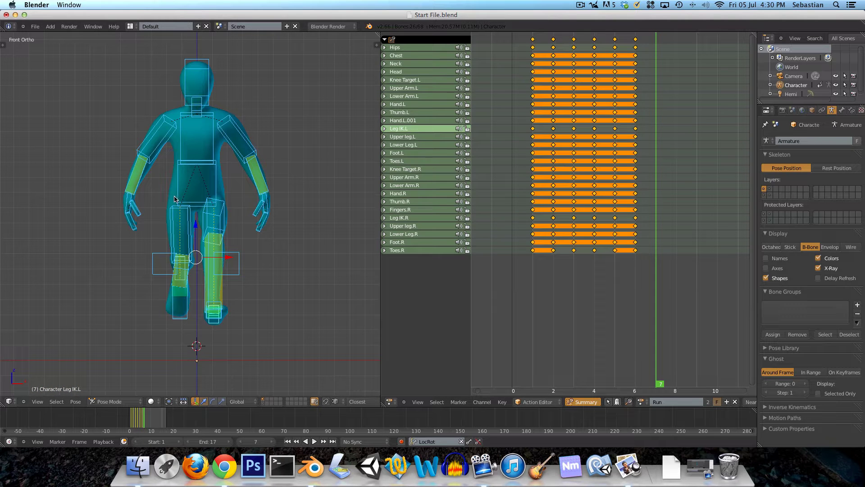
key(ctrl+shift+v)
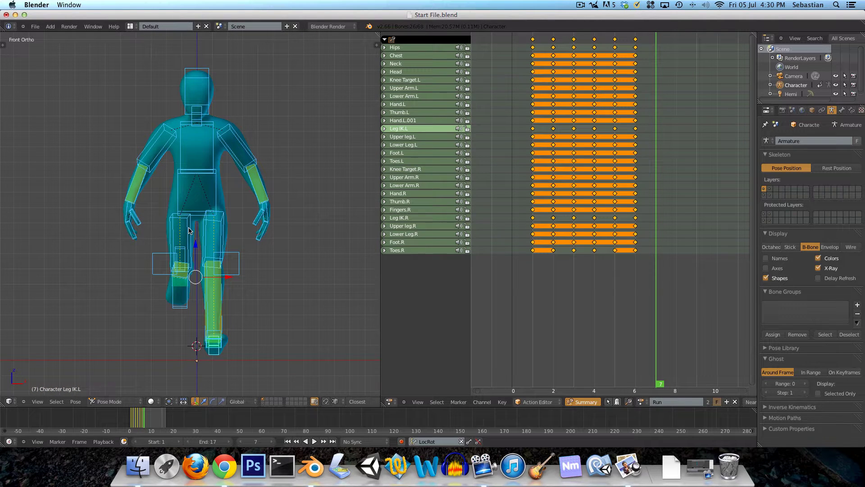
key(i)
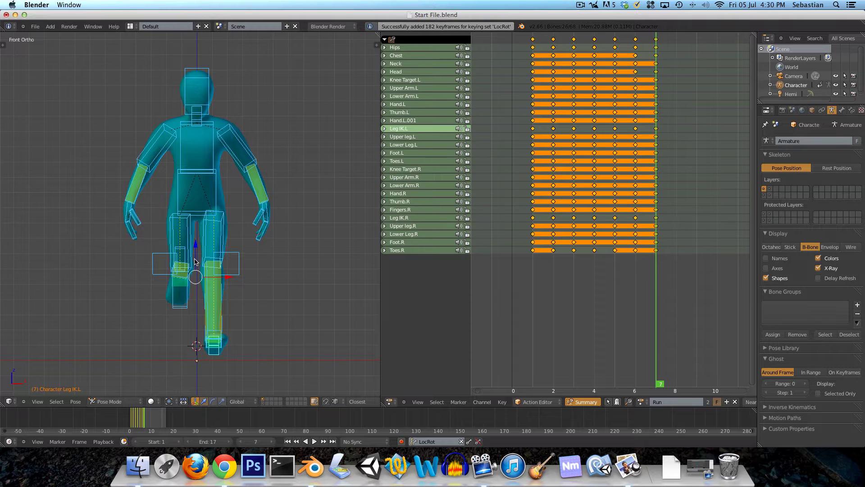
Step: Deselect the bones and examine the half cycle from an angle by stepping through frames 1 to 7, ending in the side view
key(KP_3)
scroll(187, 261, down, 2)
key(a)
middle_drag(186, 262, 244, 267)
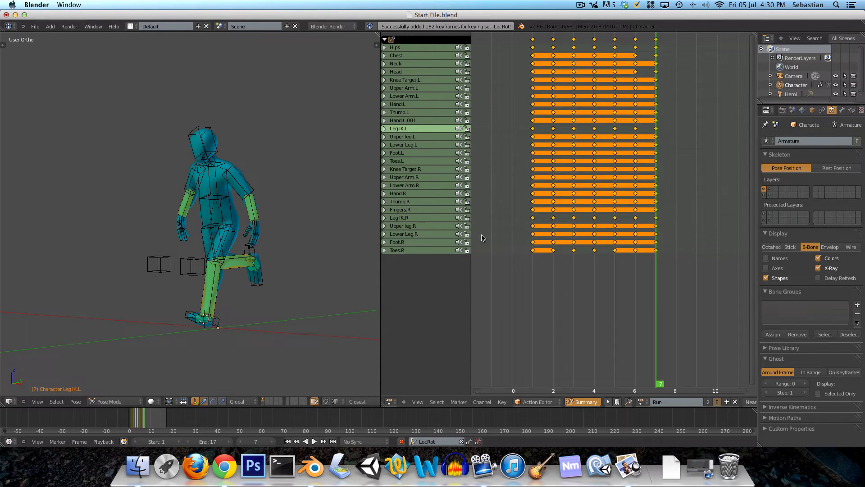
click(536, 240)
key(Right)
key(Right)
key(Right)
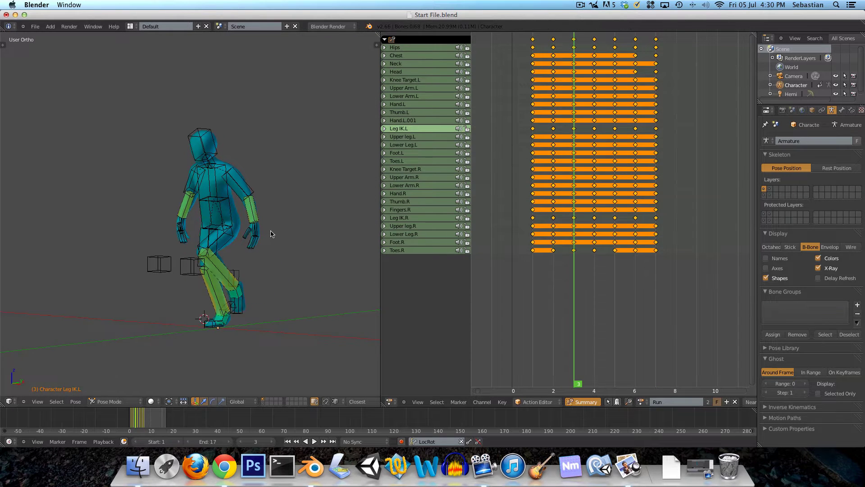
key(Right)
key(Right)
key(Right)
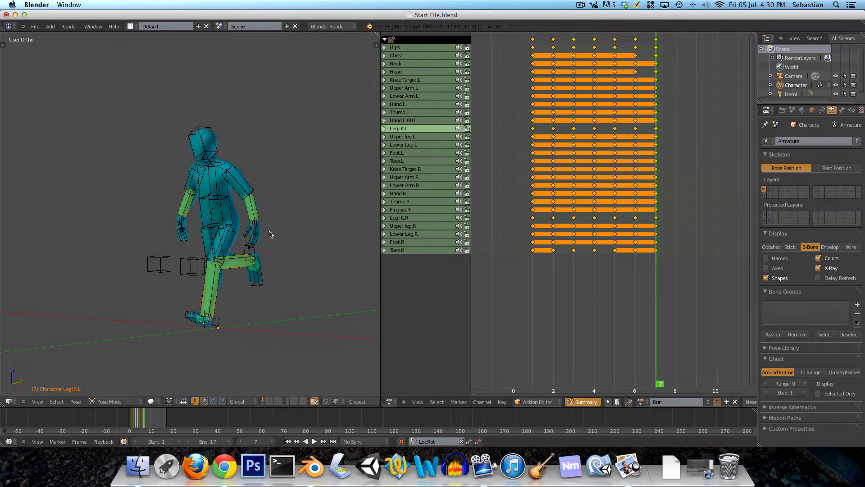
middle_drag(274, 239, 252, 241)
key(KP_3)
scroll(189, 280, up, 2)
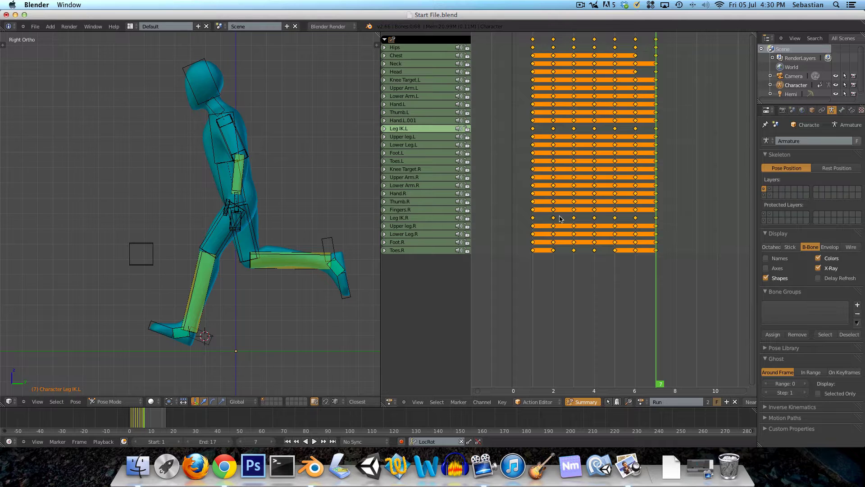
Step: Examine how the pose changes between frames 1, 2 and 3 in the side view
scroll(678, 255, down, 3)
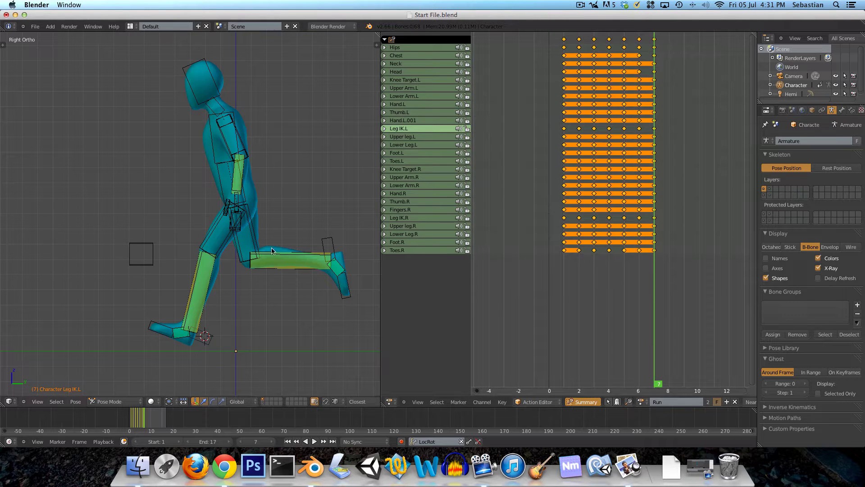
click(566, 245)
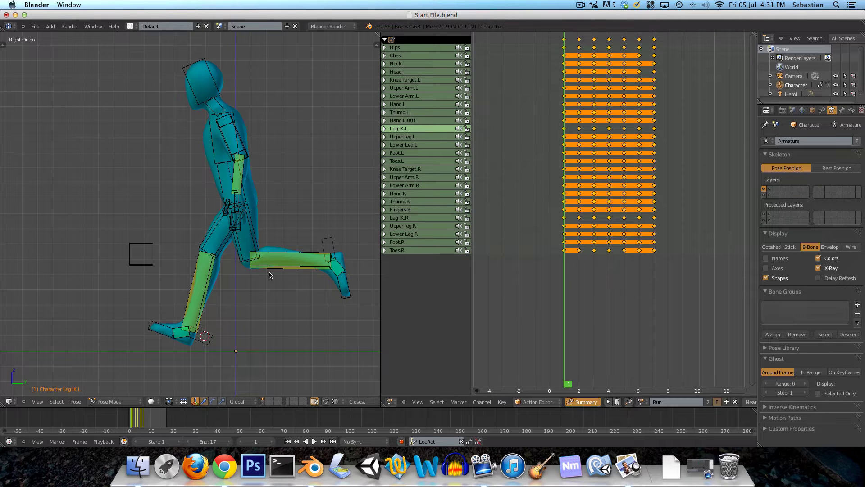
key(Right)
key(Left)
key(Right)
key(Left)
key(Right)
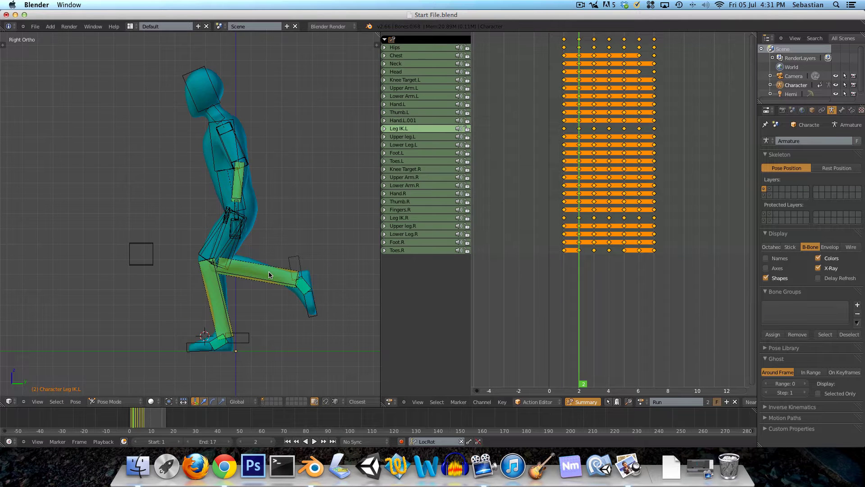
key(Right)
key(Left)
key(Left)
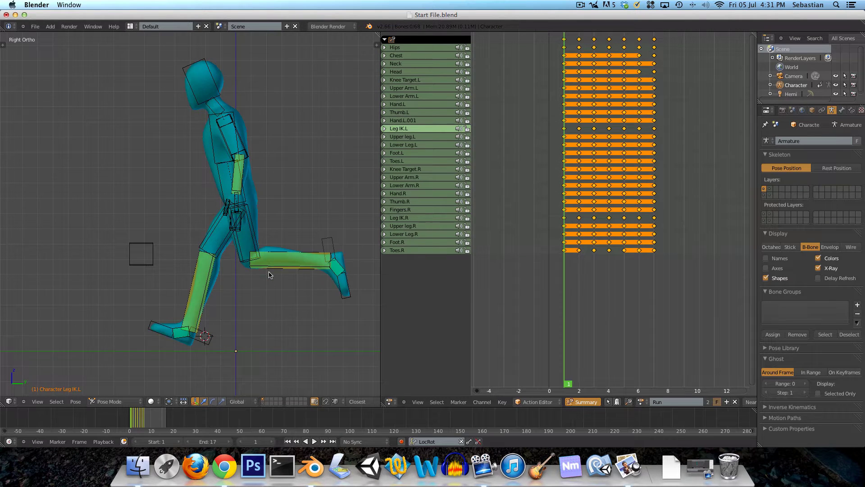
Step: At frame 4, rotate Leg IK.L to level the foot, move it slightly forward and update its LocRot keyframes
key(Right)
key(Right)
key(Right)
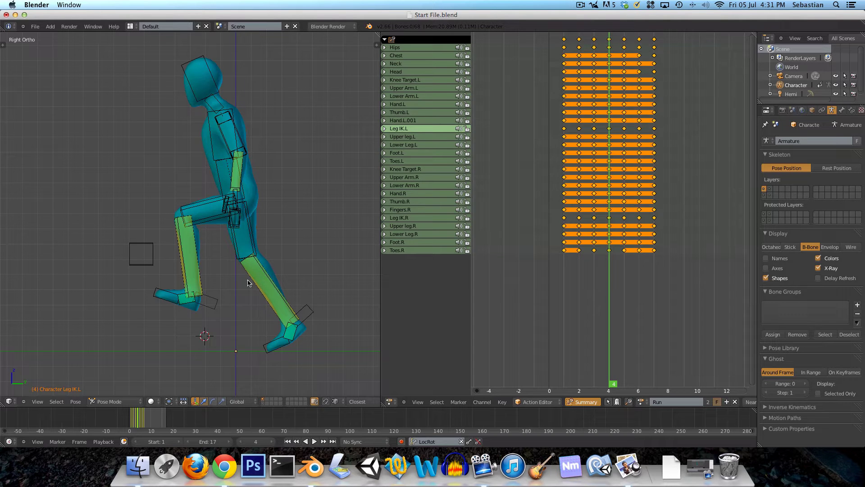
key(g)
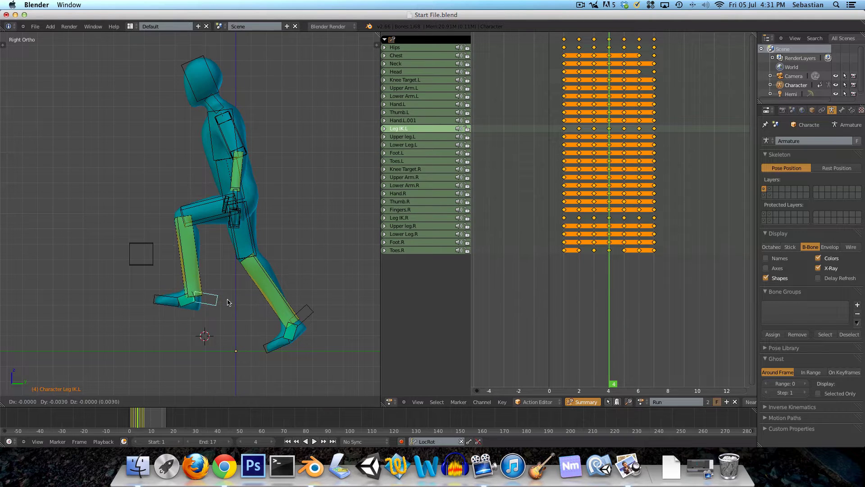
click(219, 302)
key(i)
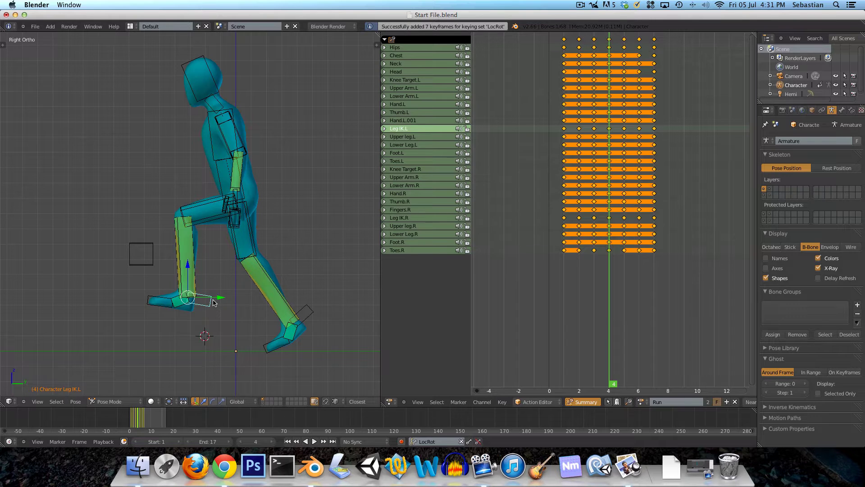
Step: Step between frames 2, 3 and 4 to check the left leg's motion
key(Left)
key(Right)
key(Left)
key(Left)
key(Right)
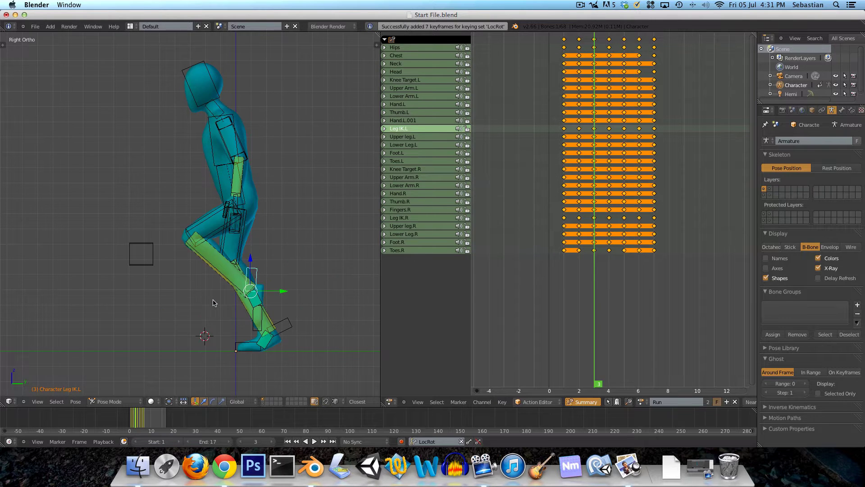
Step: Step through frames 3 to 7 and compare frames 5, 6 and 7 to examine the left leg's descent in the side view
key(Right)
key(Right)
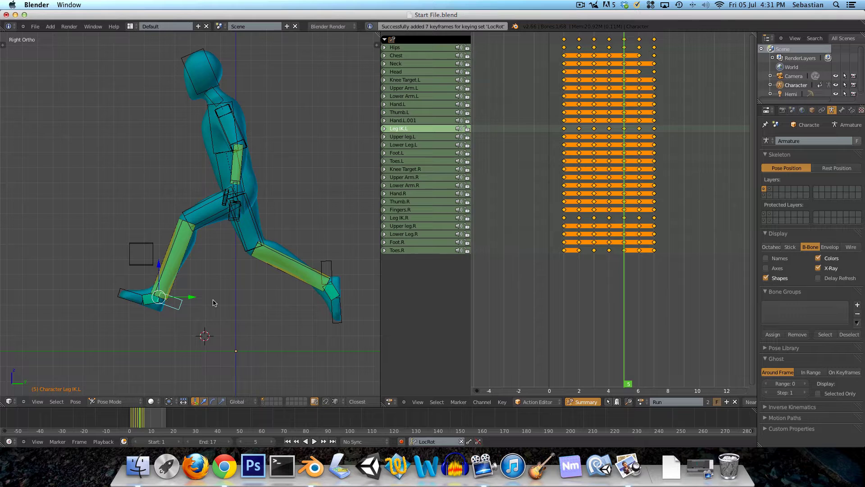
key(Right)
key(Right)
key(Left)
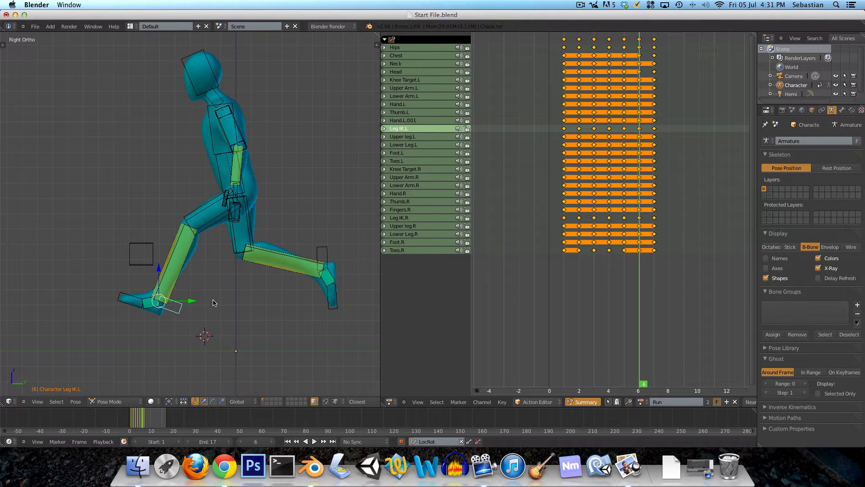
key(Right)
key(Left)
key(Right)
key(Left)
key(Right)
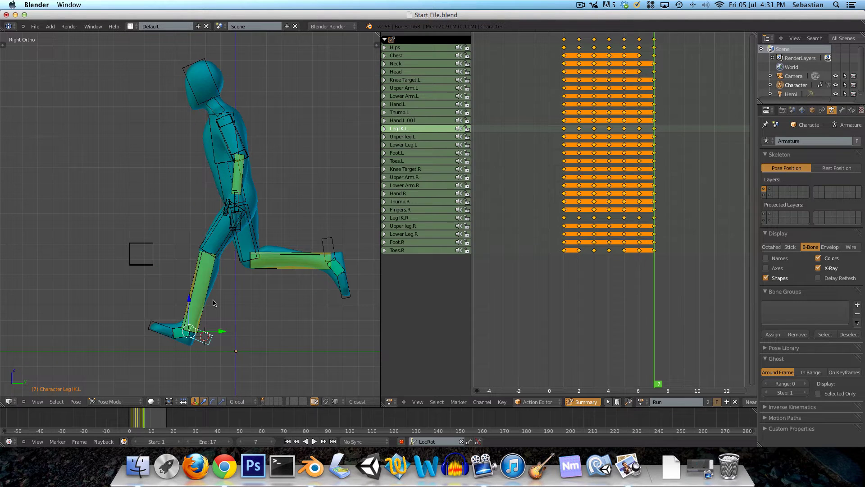
key(Left)
key(Right)
key(Left)
key(Left)
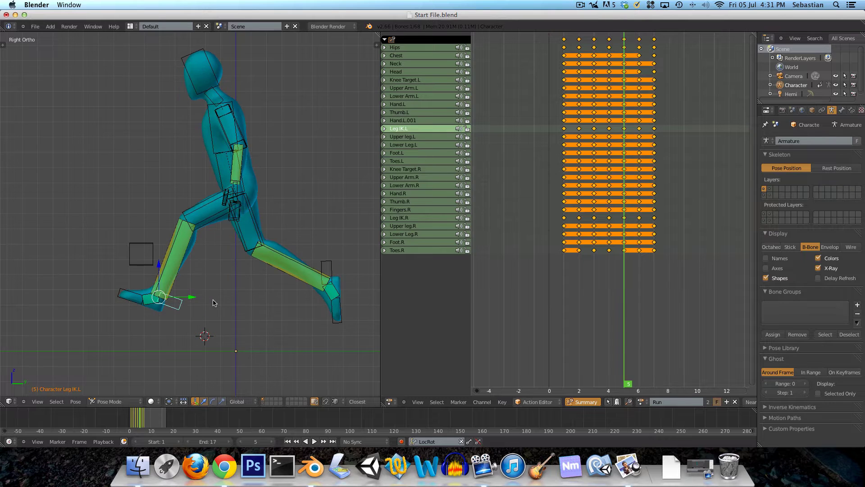
key(Left)
key(Right)
key(Right)
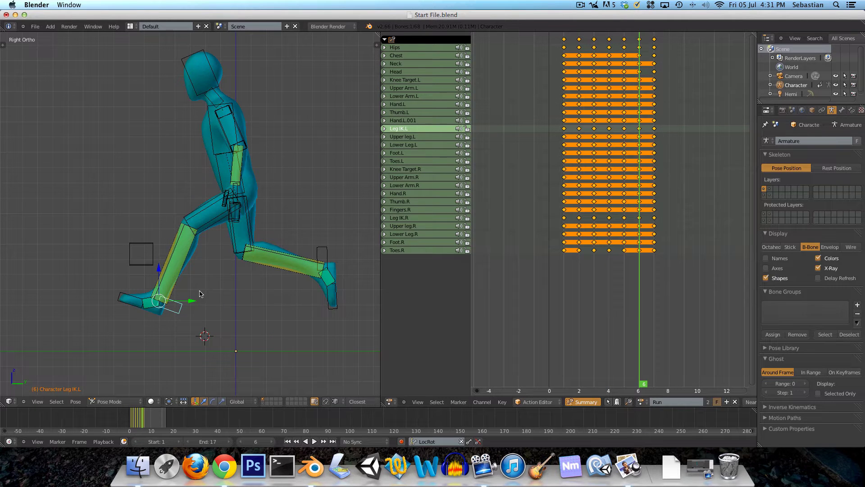
Step: Lower the Hips bone slightly along the global Z axis at frame 6
right_click(221, 180)
key(g)
key(z)
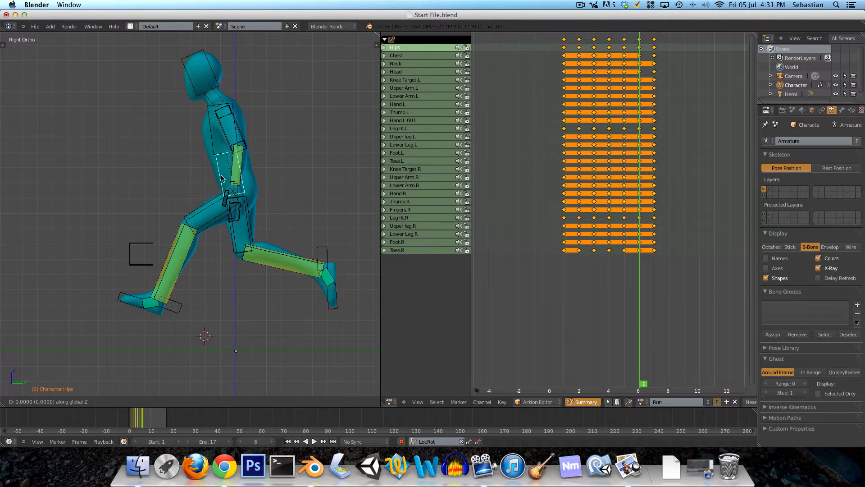
click(219, 181)
Step: Move Leg IK.L slightly down at frame 6 and update its LocRot keyframes
right_click(170, 304)
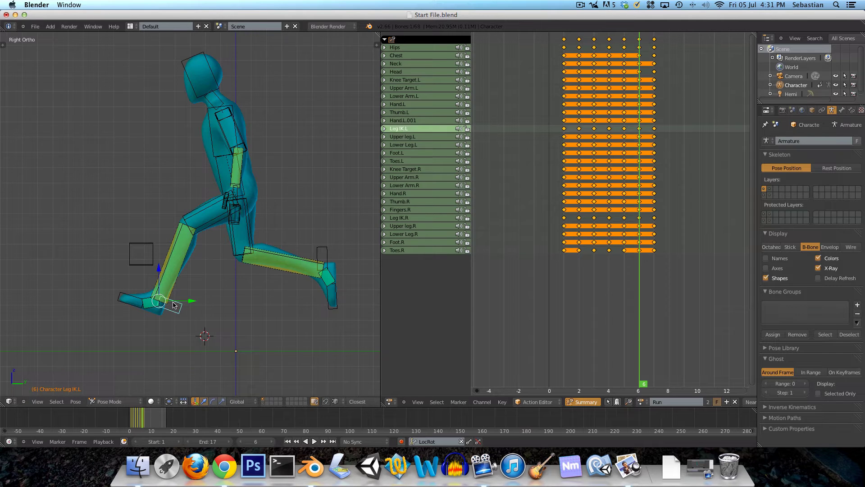
key(g)
click(176, 311)
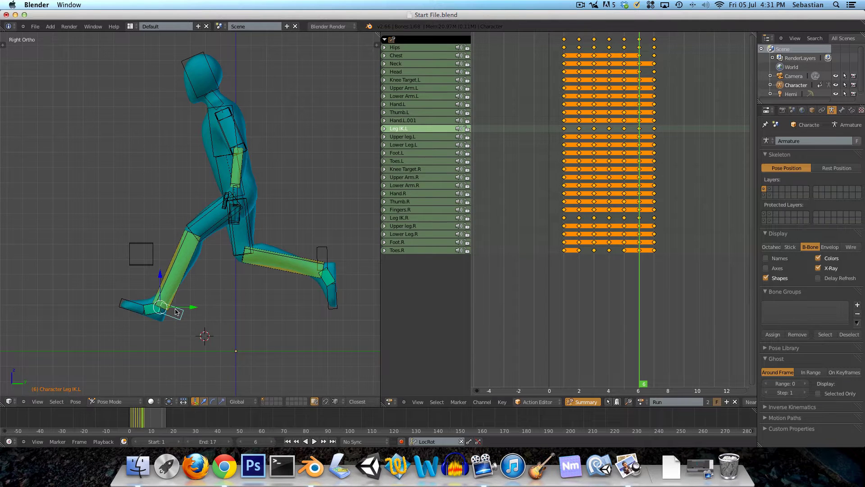
key(i)
Step: Step through frames 7 to 1 and forward to frame 6 to check the left leg's motion
key(Right)
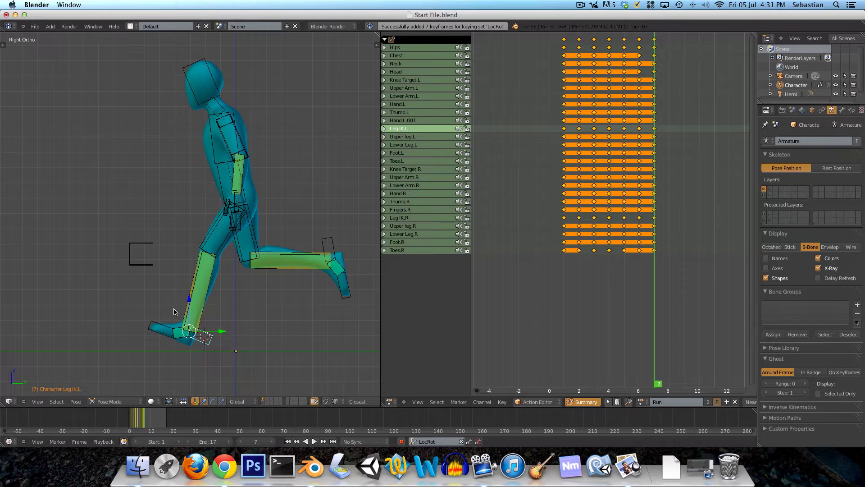
key(Left)
key(Left)
key(Left)
key(Left)
key(Left)
key(Left)
key(Left)
key(Right)
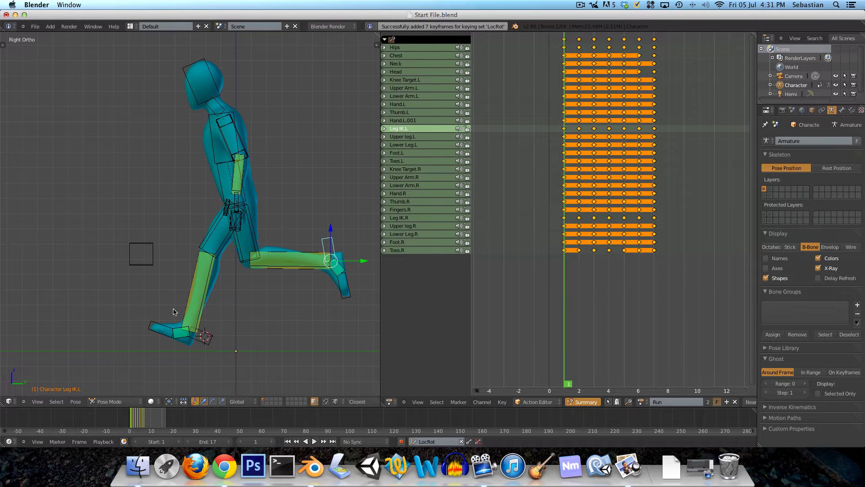
key(Right)
key(Right)
key(Right)
key(Right)
key(Right)
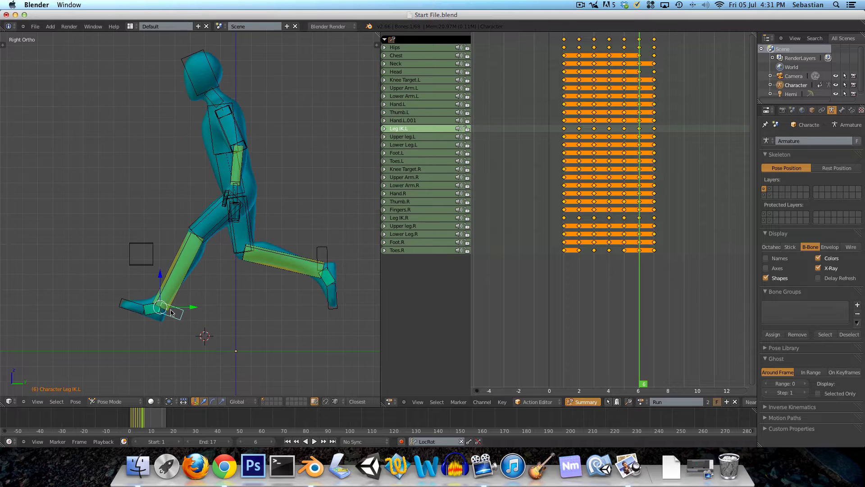
Step: At frame 6, rotate Leg IK.L slightly, move it a little backward and update its LocRot keyframes
scroll(165, 319, up, 2)
key(r)
click(197, 312)
key(g)
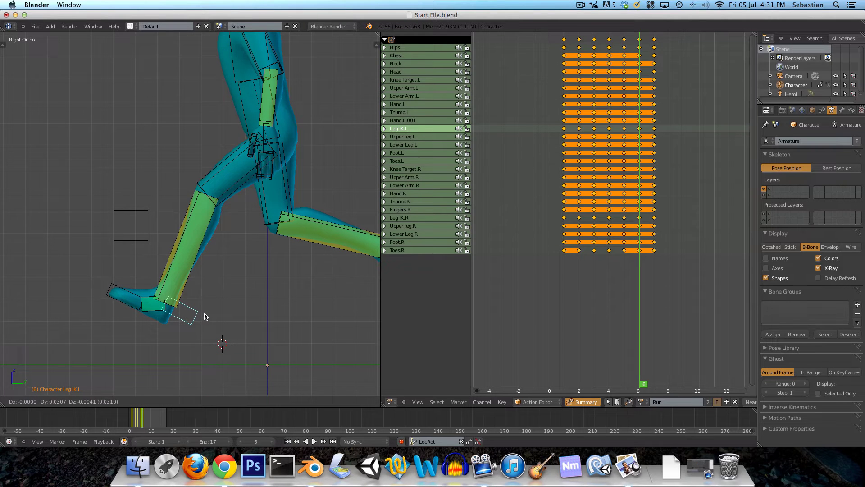
click(205, 316)
key(i)
scroll(244, 299, down, 1)
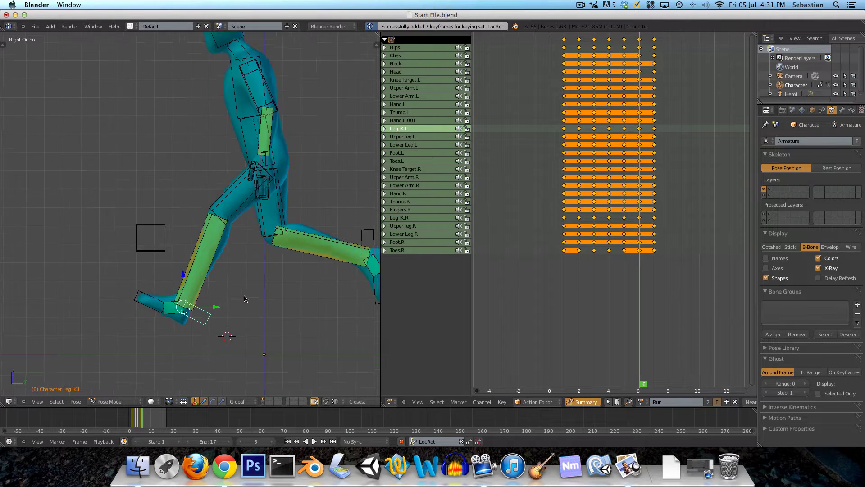
Step: Step back and forth between frames 2 and 7 to examine the half cycle in the side view
scroll(244, 298, down, 1)
key(Left)
key(Left)
key(Left)
key(Left)
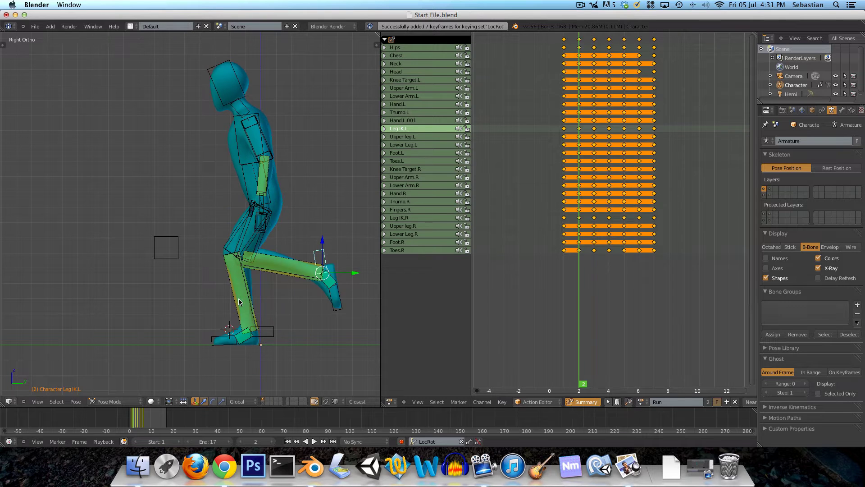
key(Right)
key(Right)
key(Right)
key(Right)
key(Right)
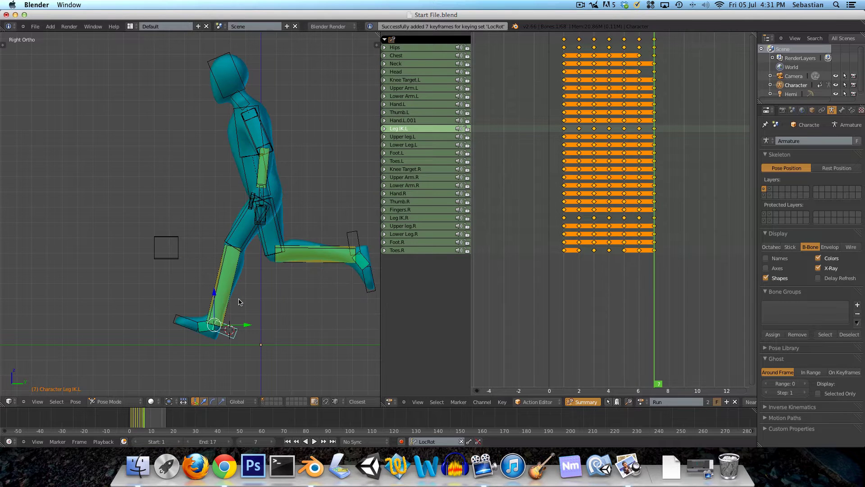
key(Left)
key(Left)
key(Left)
key(Left)
key(Right)
key(Right)
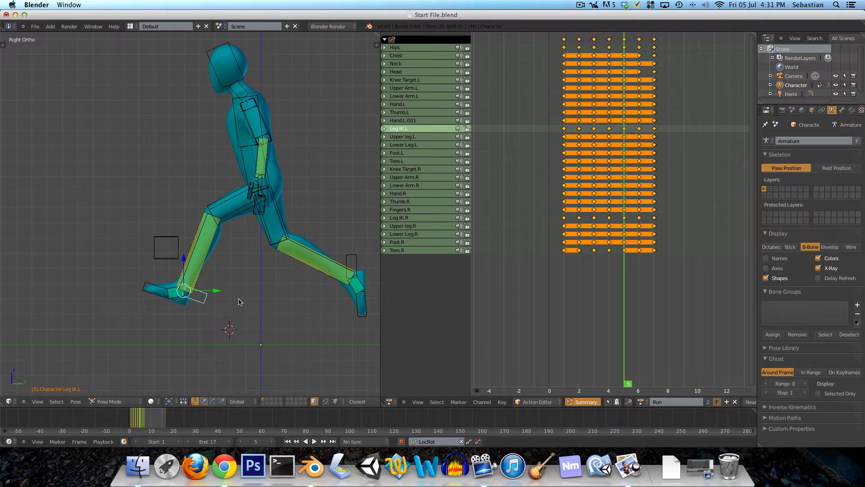
key(Right)
key(Left)
key(Left)
key(Left)
key(Left)
key(Right)
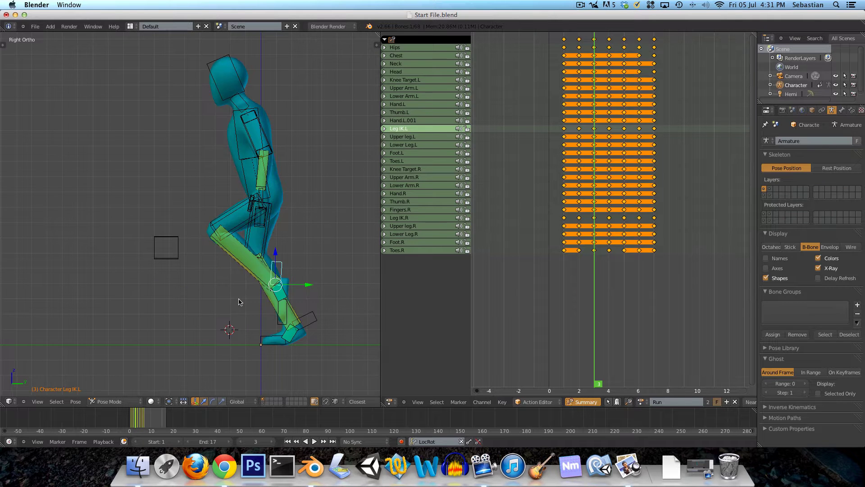
key(Right)
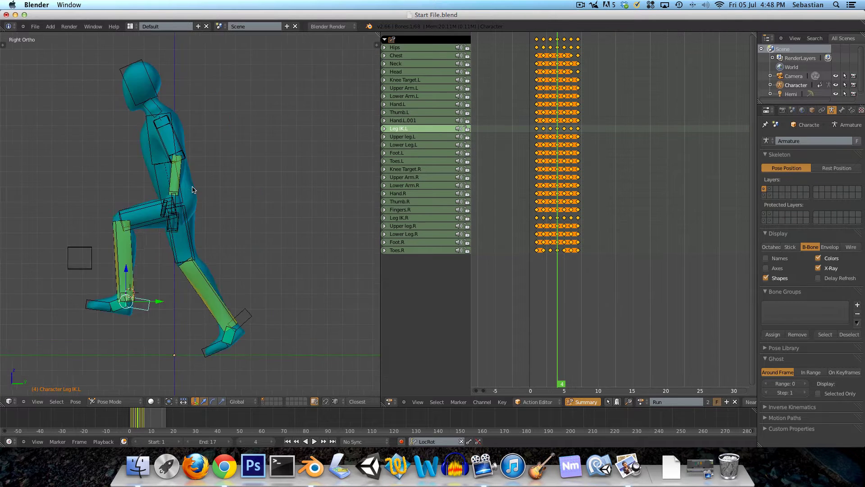
Step: Examine the character's knees and legs in the front view by stepping through frames 1 to 7 and back to frame 1
key(KP_1)
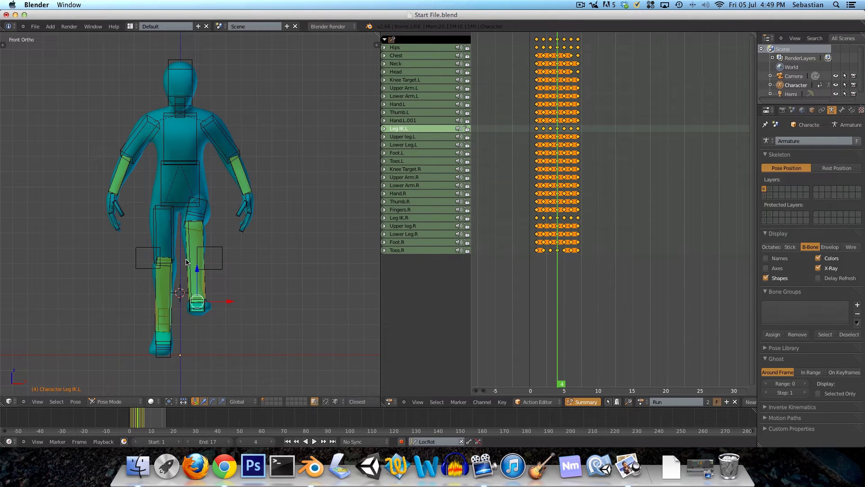
scroll(179, 289, up, 2)
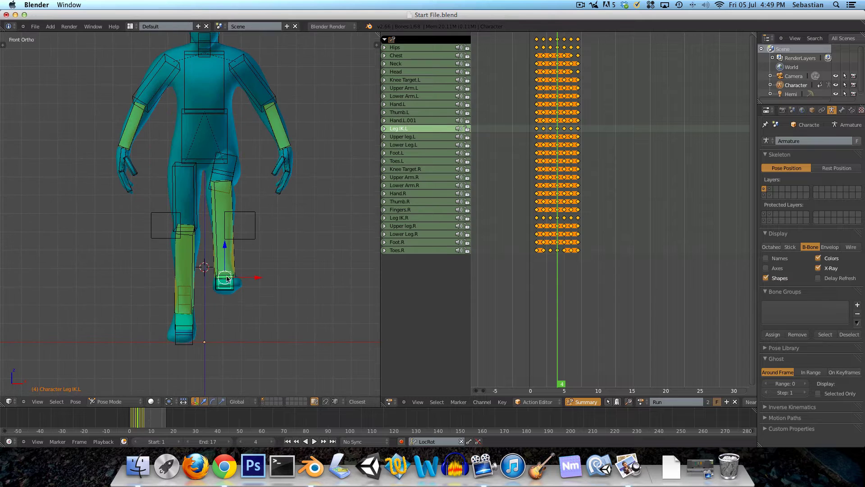
drag(533, 193, 536, 192)
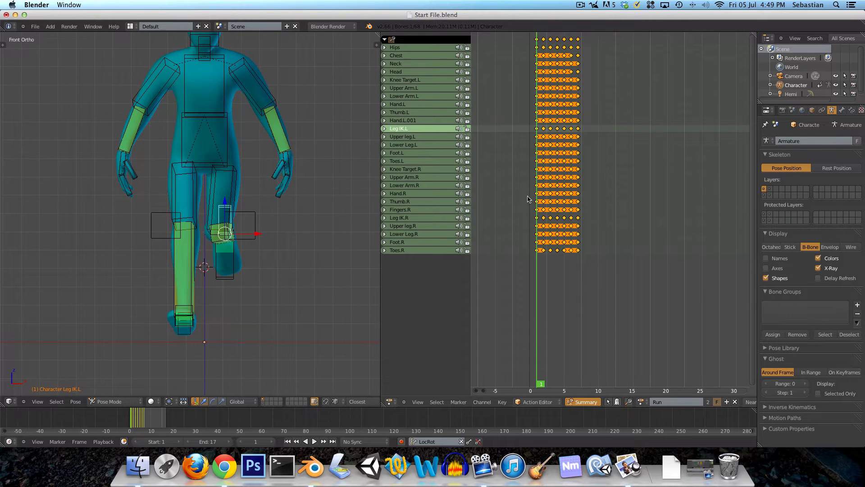
scroll(258, 228, up, 3)
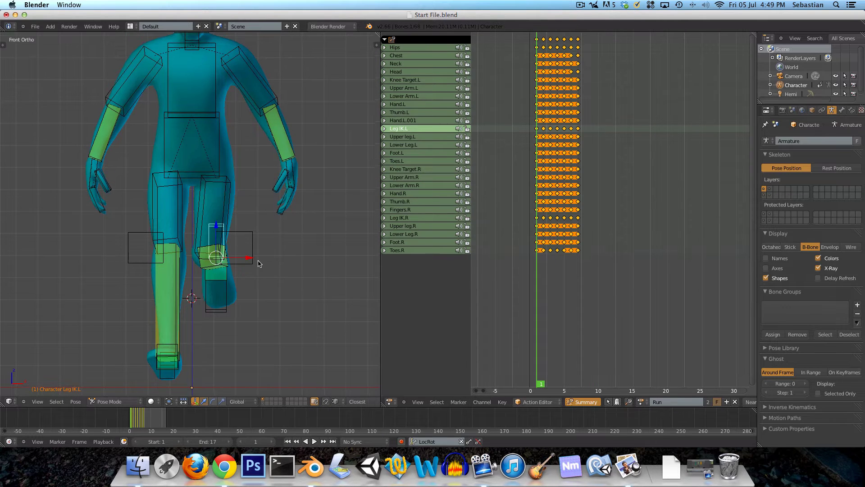
scroll(259, 264, down, 2)
key(Right)
key(Right)
key(Right)
key(Right)
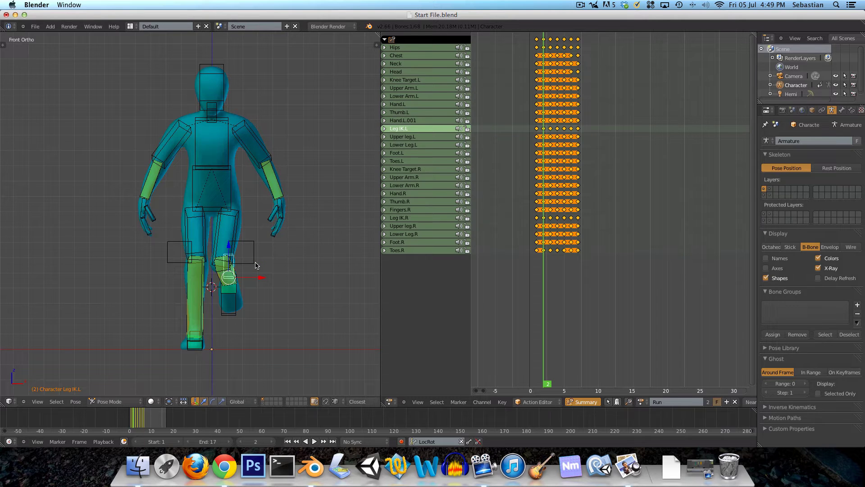
key(Right)
key(Right)
key(Right)
key(Right)
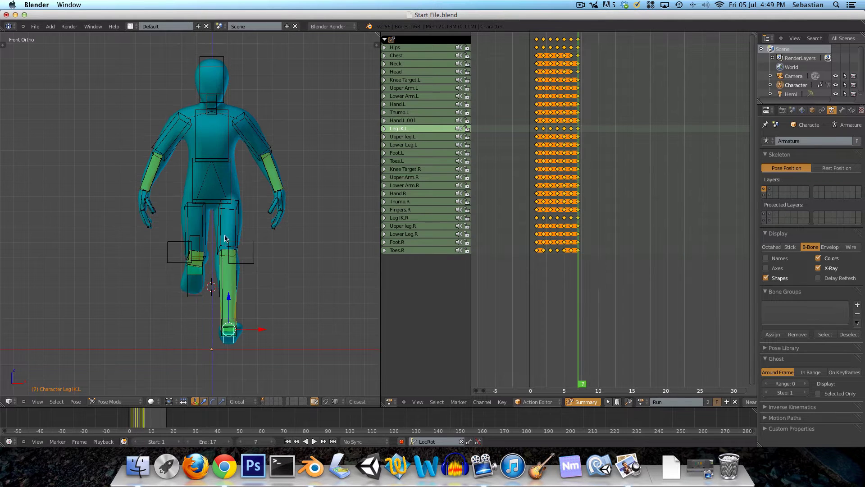
key(Left)
key(Left)
key(Left)
key(Left)
key(Left)
key(Left)
key(Left)
key(Left)
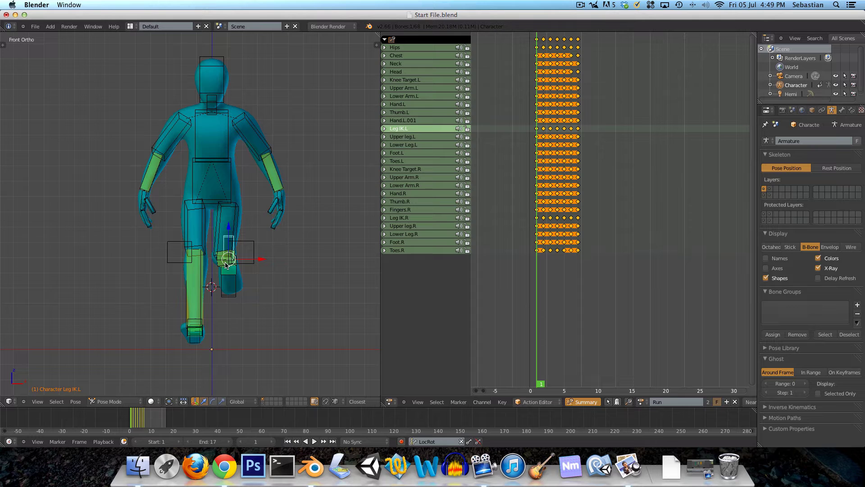
Step: At frame 1, move Knee Target.L outward along the global X axis
scroll(247, 245, up, 2)
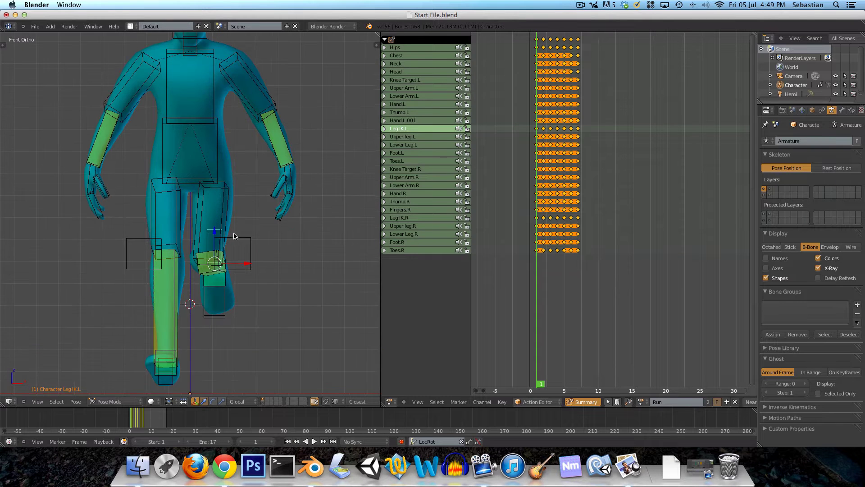
right_click(234, 240)
key(g)
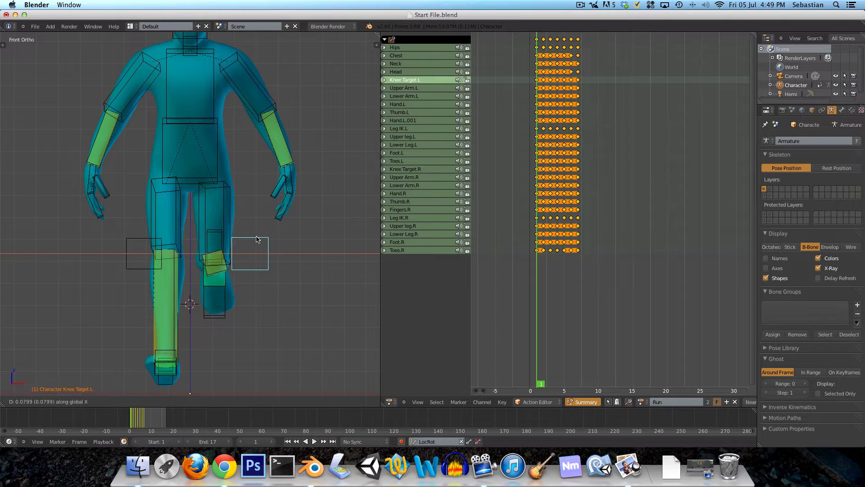
click(260, 242)
Step: Select Knee Target.R together with Knee Target.L and insert LocRot keyframes for both at frame 1
right_click(127, 238)
key(g)
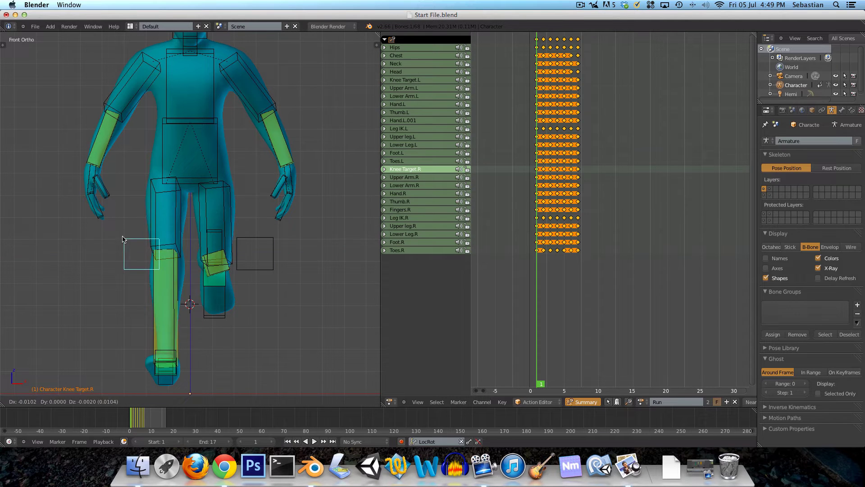
key(x)
right_click(126, 240)
middle_drag(134, 247, 189, 274)
key(KP_1)
shift+right_click(220, 213)
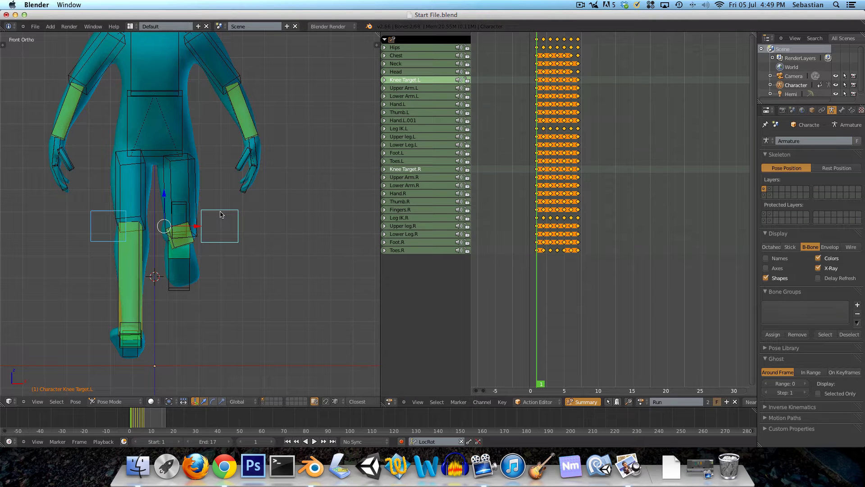
key(i)
Step: Delete the Knee Target.L and Knee Target.R keyframes from frame 2 to frame 7 in the Action Editor
key(Right)
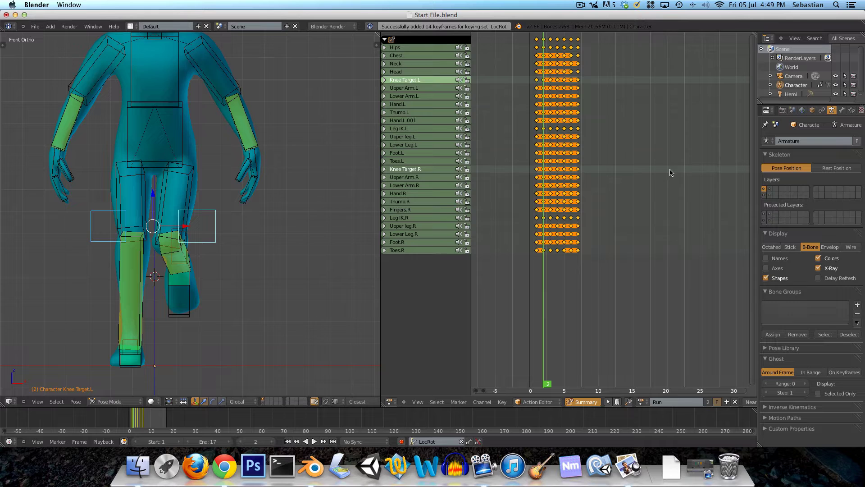
key(a)
key(b)
drag(541, 169, 624, 172)
ctrl+drag(541, 76, 580, 77)
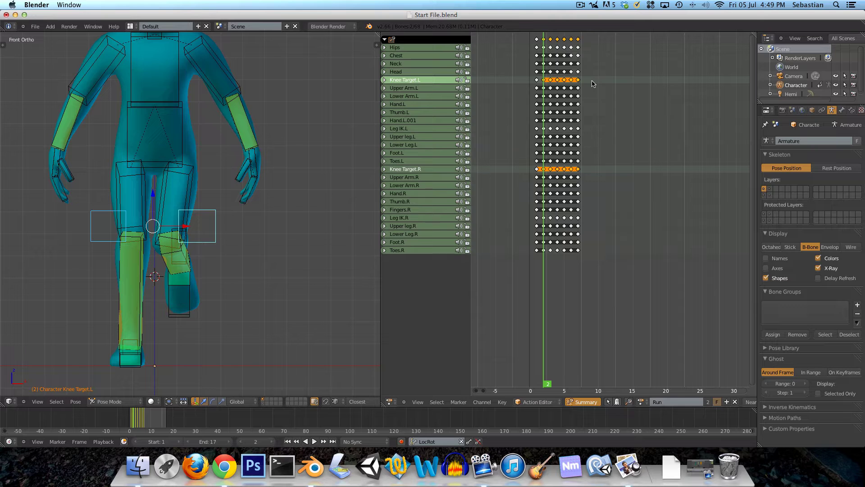
key(x)
click(592, 84)
Step: At frame 4, move Knee Target.L slightly inward to straighten the left knee and insert its LocRot keyframes
click(538, 89)
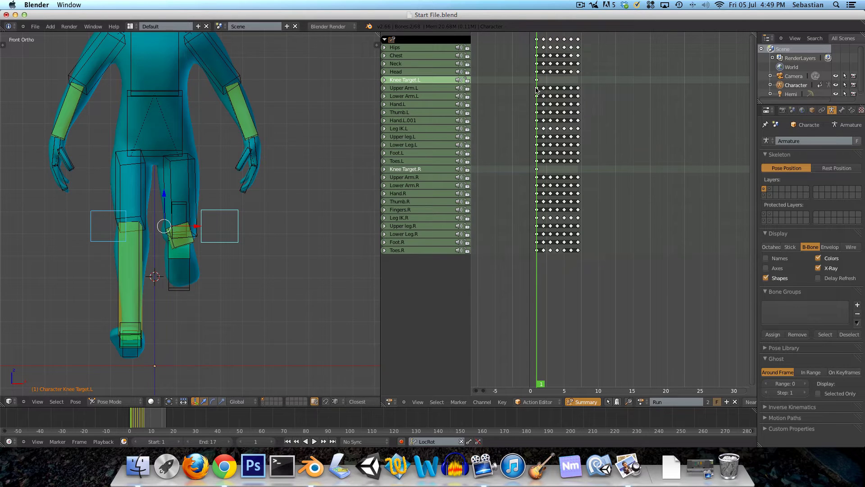
key(Right)
key(Right)
key(Right)
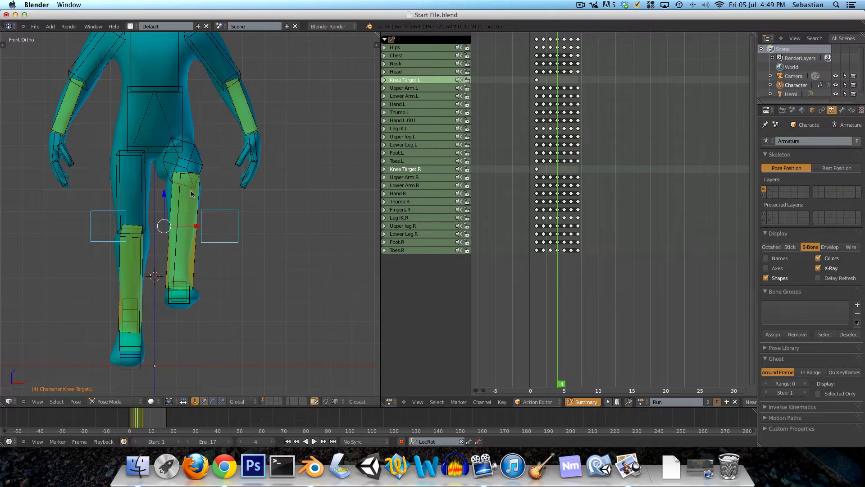
right_click(218, 211)
key(g)
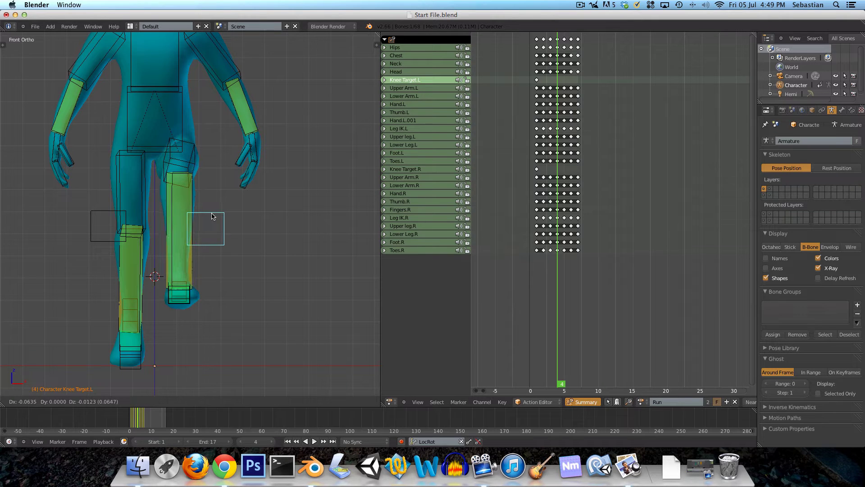
click(212, 217)
key(i)
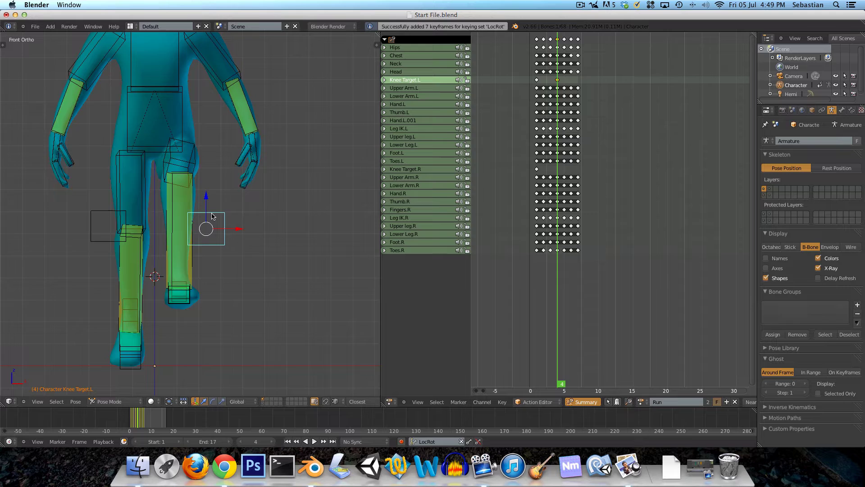
Step: At frame 3, move Knee Target.L slightly outward and insert its LocRot keyframes
key(Left)
key(Left)
key(Right)
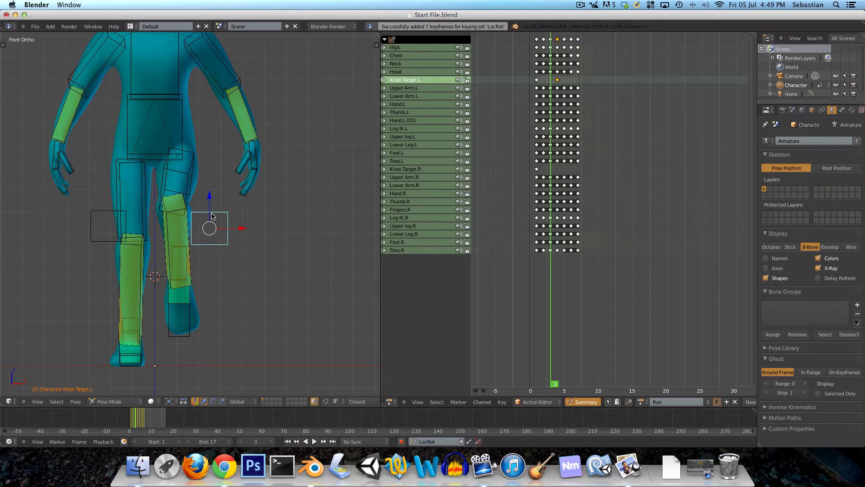
key(g)
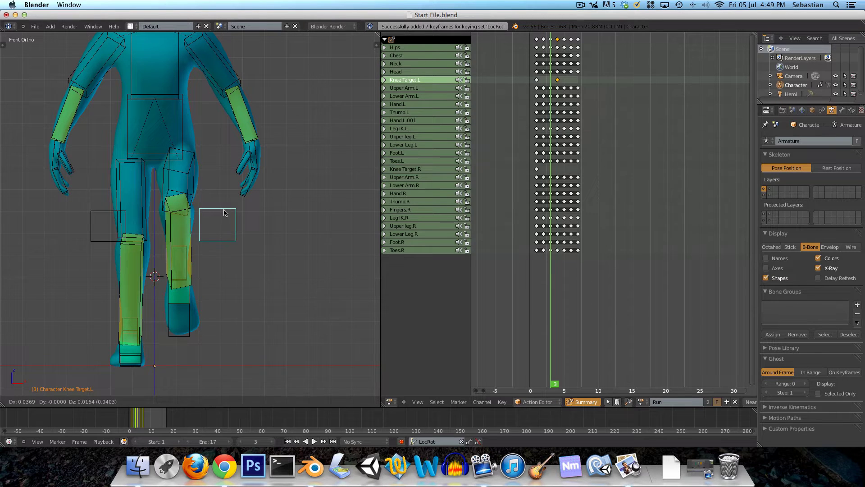
click(227, 212)
key(Right)
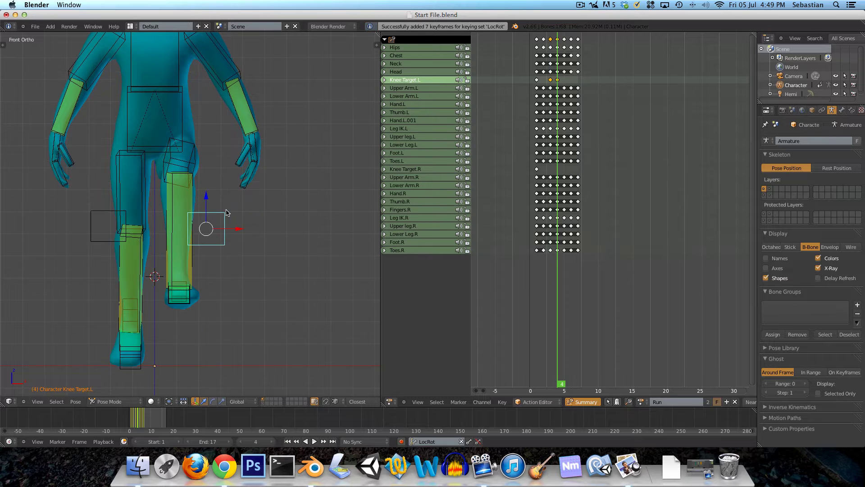
Step: Step back and forth through the half cycle to examine the left knee's motion from the front
key(Left)
key(Left)
key(Left)
key(Right)
key(Right)
key(Right)
key(Right)
key(Right)
key(Right)
key(Right)
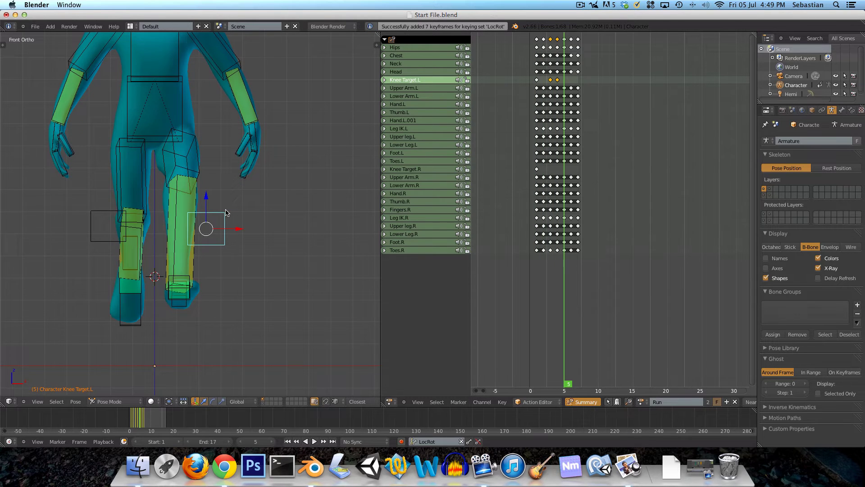
key(Left)
key(Left)
key(Left)
key(Left)
key(Left)
key(Left)
key(Left)
key(Left)
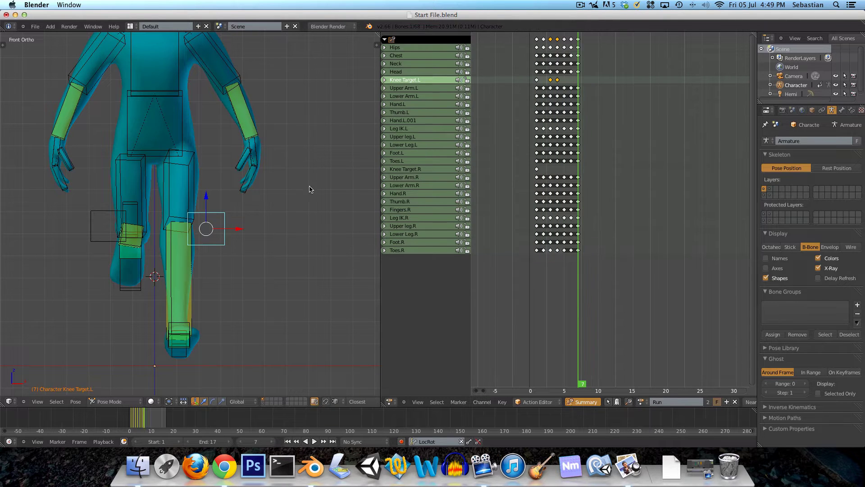
Step: At frame 6, move Knee Target.R slightly outward, about 0.03 units, and insert its LocRot keyframes
right_click(104, 213)
key(Right)
key(Right)
key(Right)
key(Right)
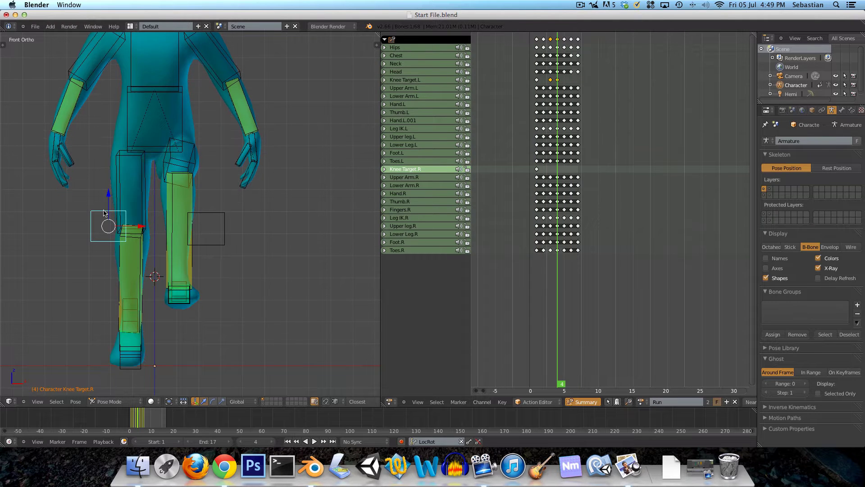
key(Right)
key(Right)
middle_drag(104, 213, 168, 246)
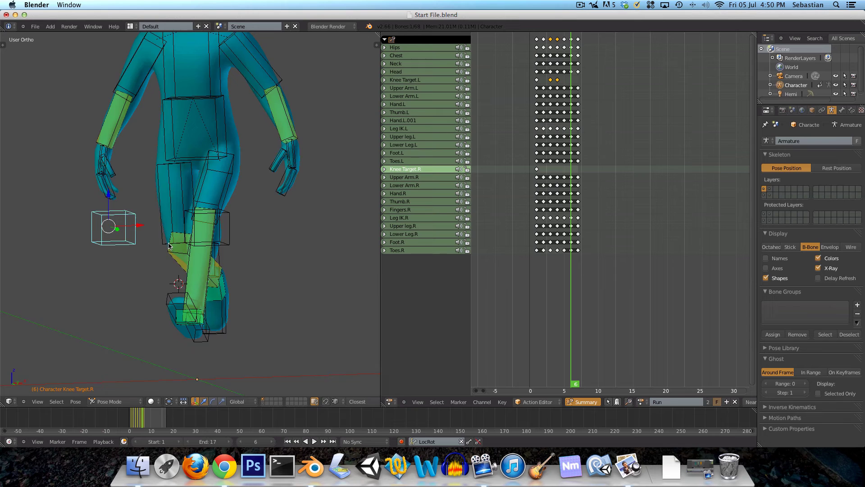
key(KP_1)
key(g)
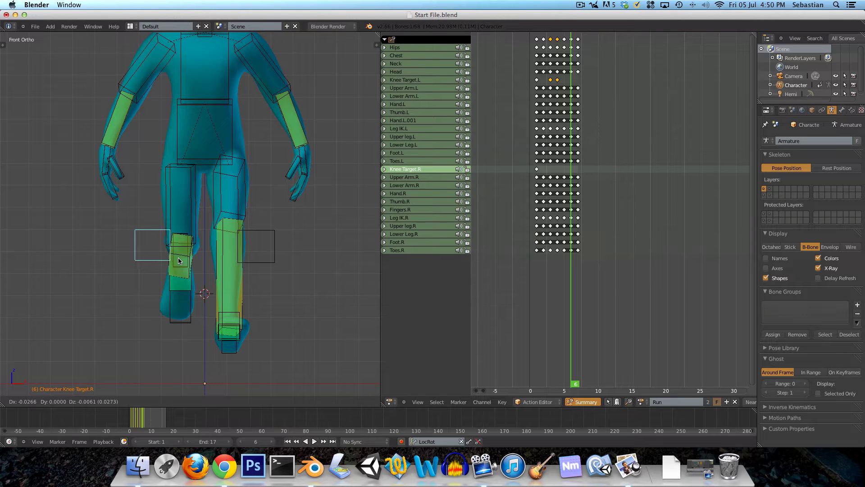
click(179, 260)
key(i)
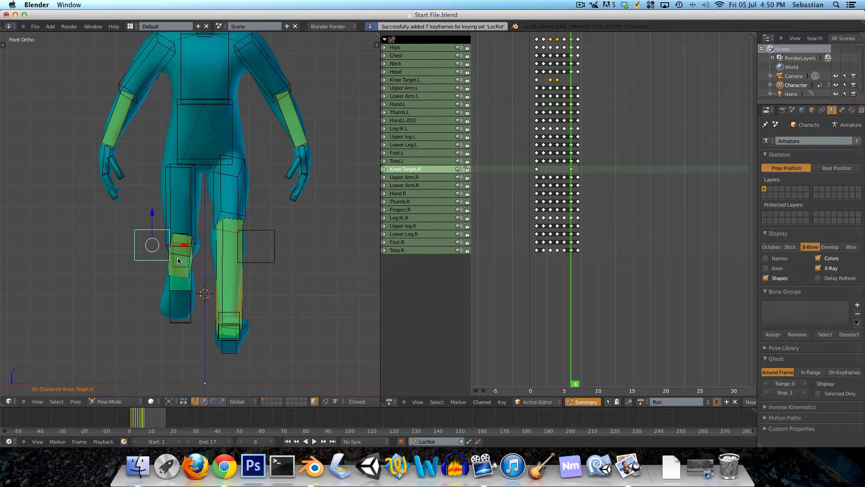
Step: Step through the frames in front view to check both knees' alignment across the half cycle
key(Left)
key(Left)
key(Left)
key(Left)
key(Left)
key(Left)
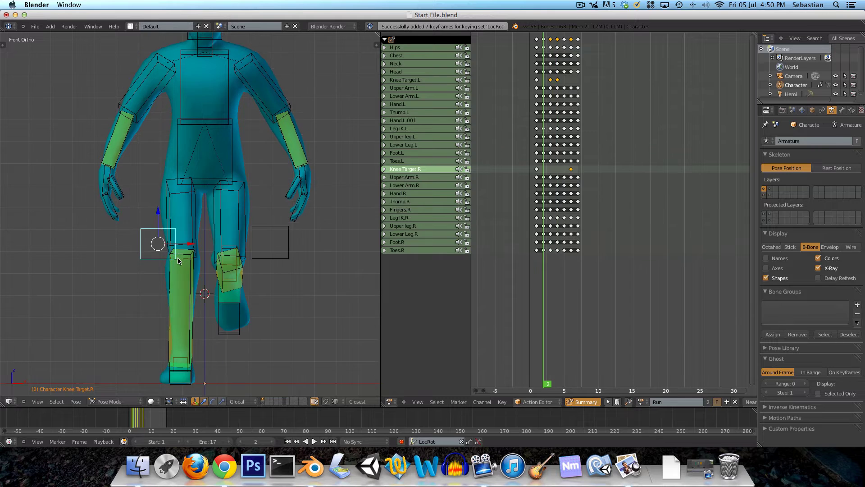
key(Right)
key(Right)
key(Right)
key(Right)
key(Right)
key(Right)
key(Right)
key(Right)
key(Right)
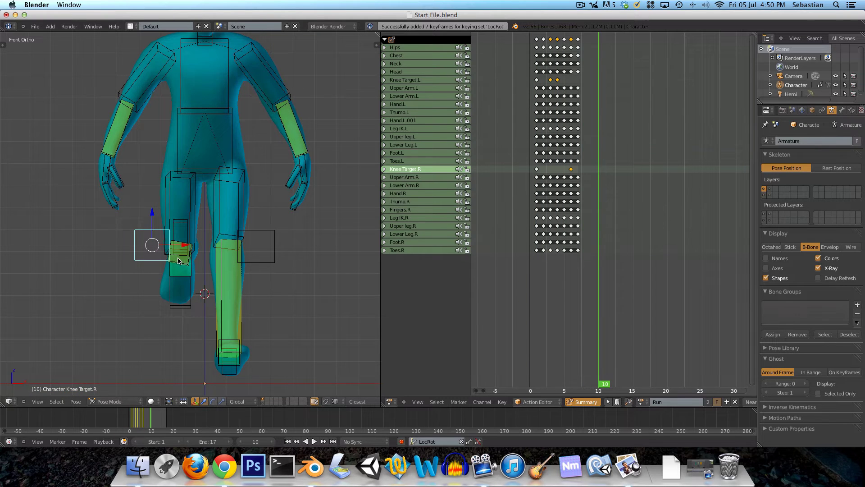
Step: Copy the pose of all bones at frame 1, paste it mirrored at frame 7 and insert LocRot keyframes there
click(537, 169)
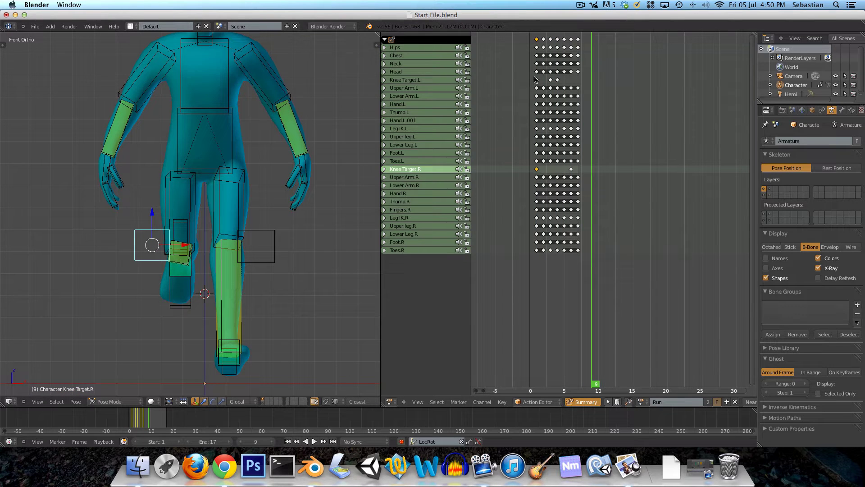
middle_drag(353, 179, 303, 250)
shift+right_click(261, 219)
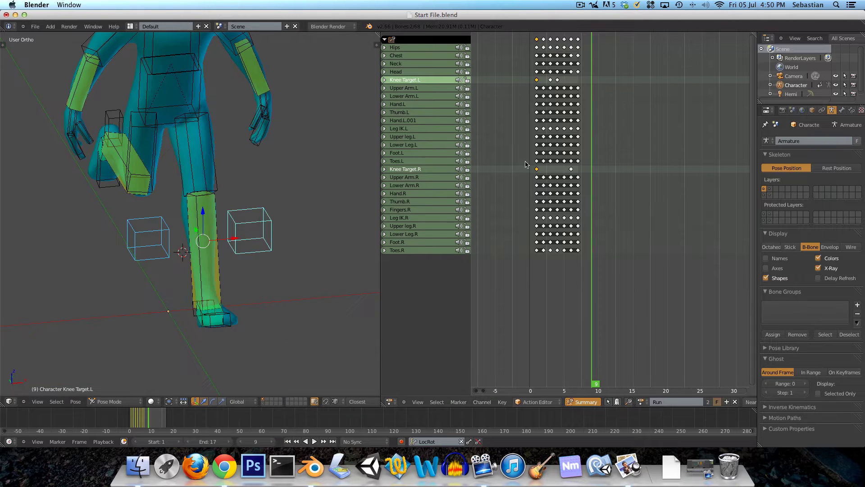
click(579, 145)
drag(580, 145, 536, 145)
key(a)
key(a)
scroll(179, 174, down, 2)
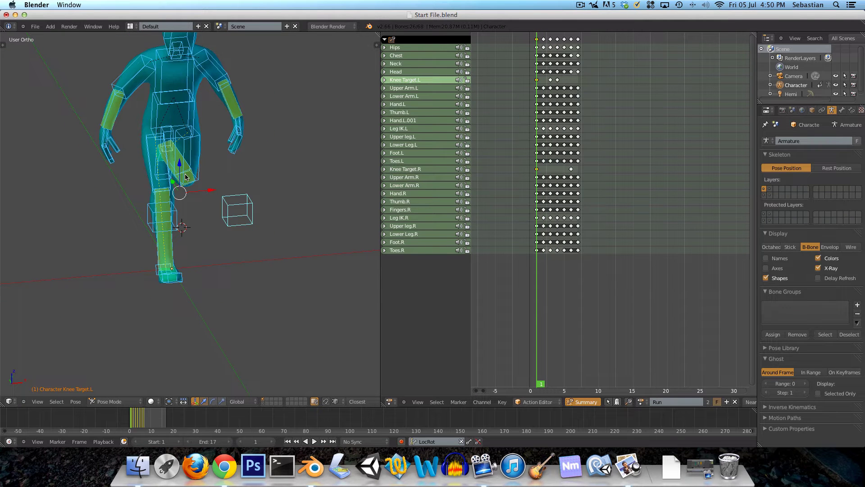
click(577, 169)
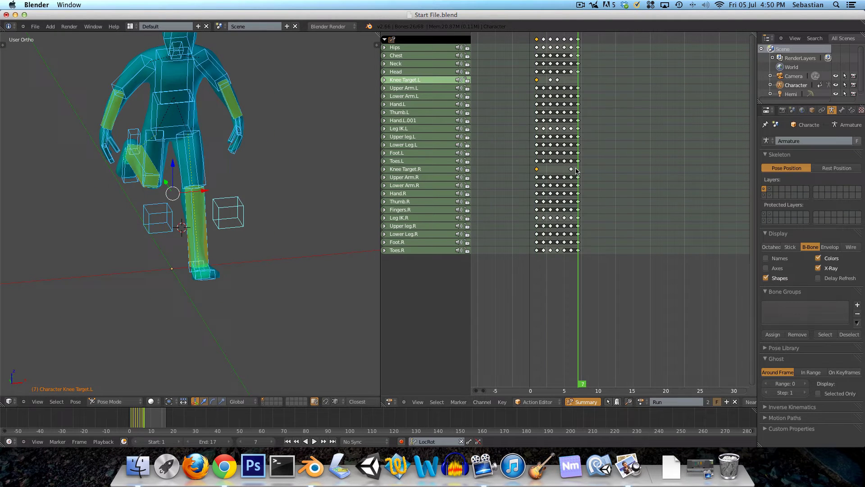
key(ctrl+shift+v)
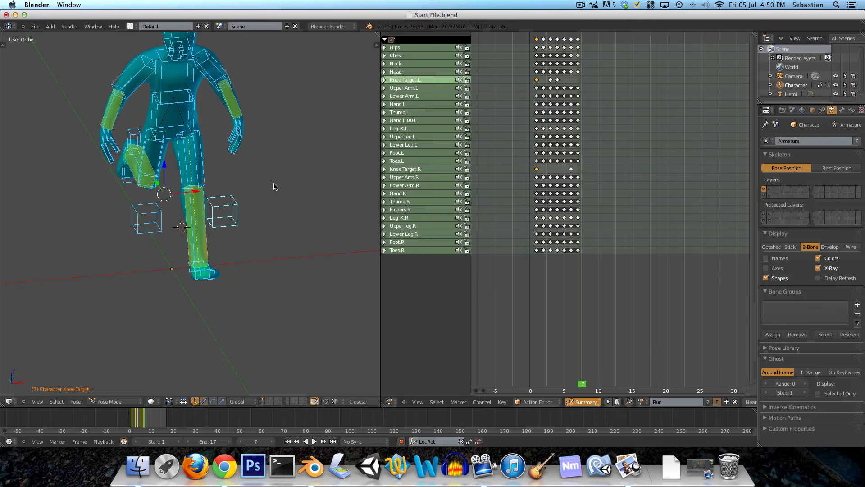
key(i)
key(a)
key(KP_3)
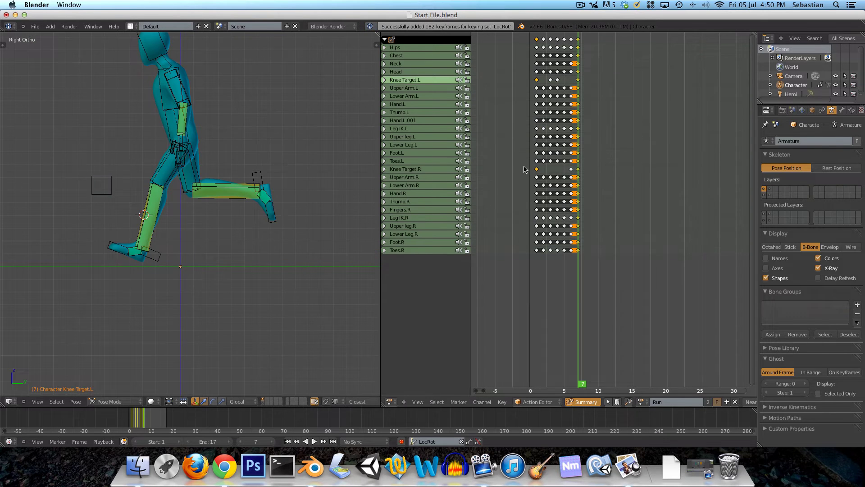
Step: Play the run animation in side view to review the motion
key(alt+a)
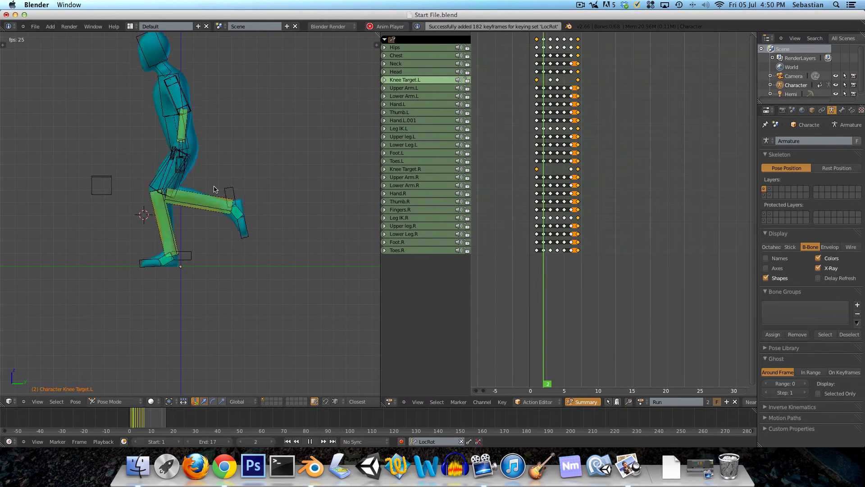
shift+middle_drag(214, 190, 232, 222)
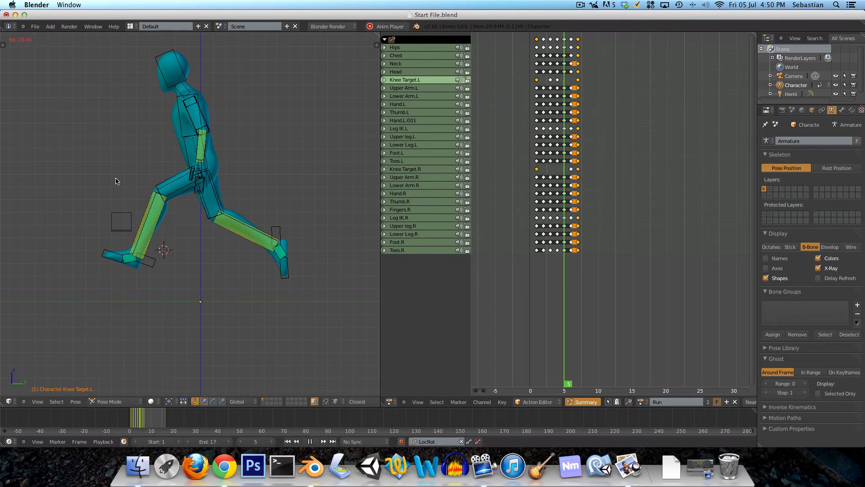
key(alt+a)
Step: Try stretching all keyframes from frame 1 by a factor of 1.5, preview the slower run, and undo the scaling
key(shift+Left)
key(a)
key(a)
key(s)
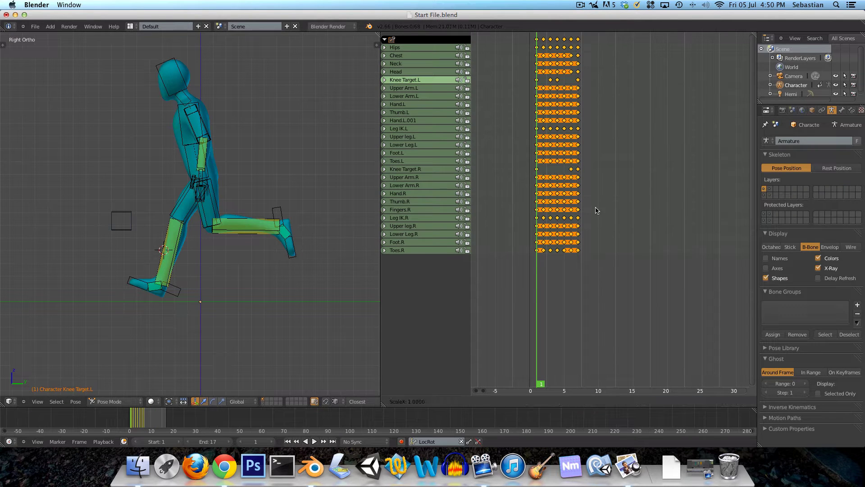
key(2)
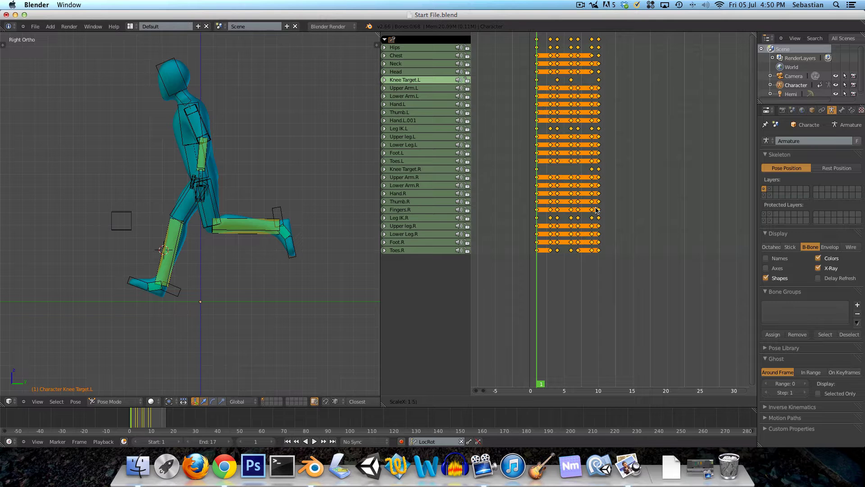
key(Return)
key(alt+a)
middle_drag(280, 194, 270, 212)
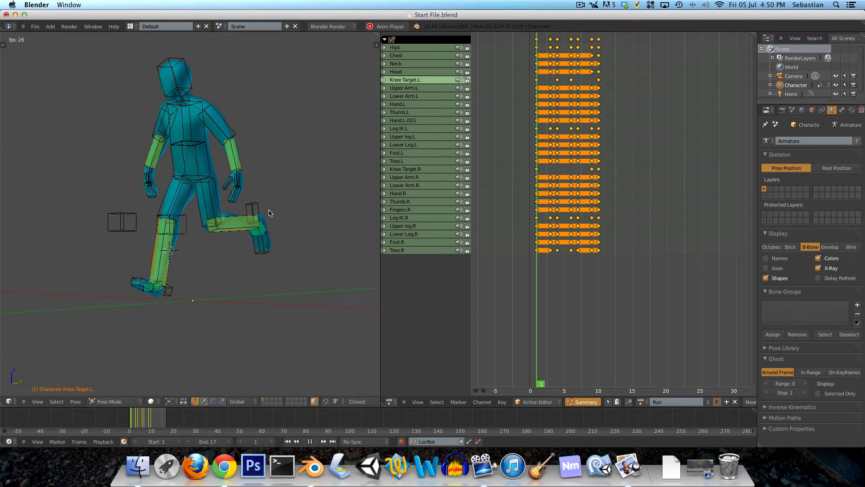
key(alt+a)
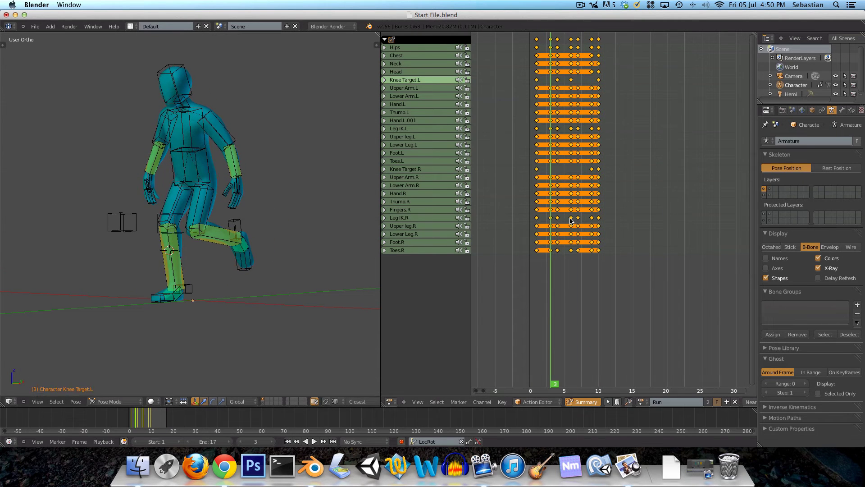
key(ctrl+z)
Step: At frame 1, curl the left finger bone Hand.L.001 inward with a trackball rotation of about 44 degrees
key(KP_3)
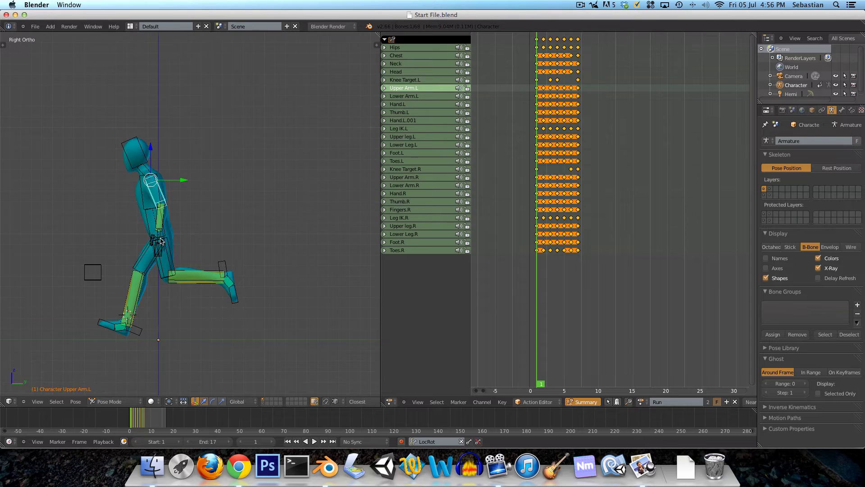
key(KP_1)
scroll(252, 224, up, 4)
middle_drag(251, 256, 233, 294)
scroll(237, 287, up, 5)
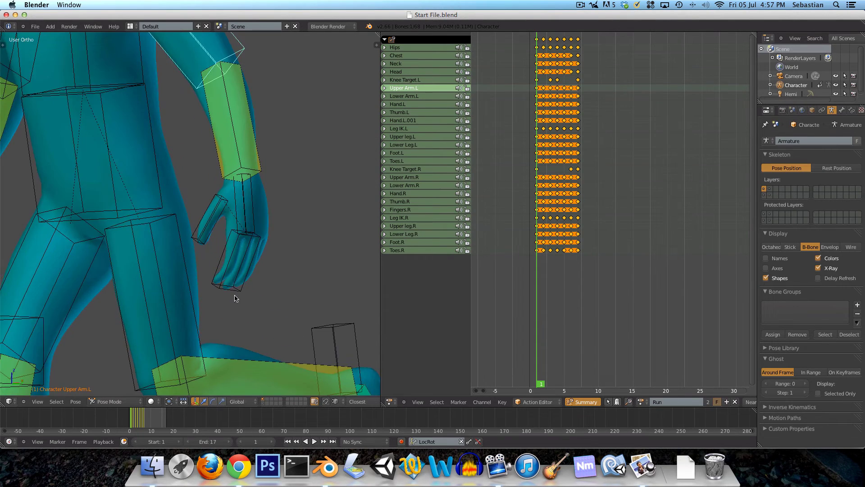
right_click(232, 280)
key(KP_3)
shift+middle_drag(102, 264, 222, 232)
scroll(86, 245, up, 4)
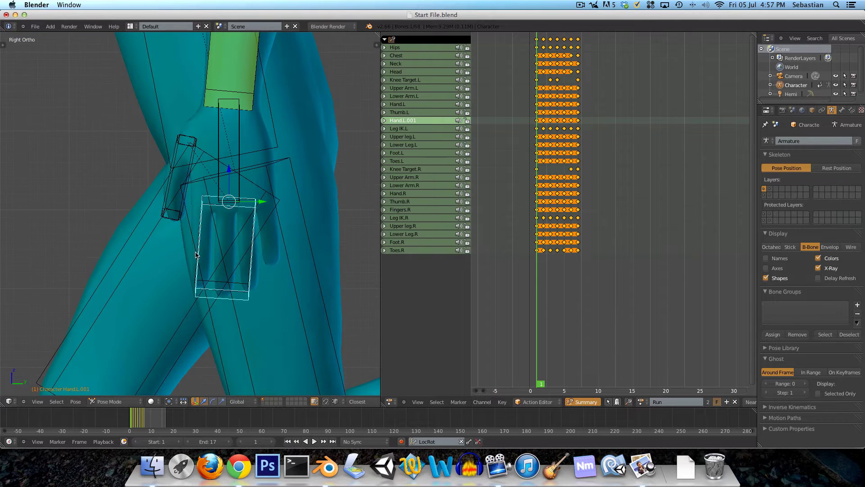
key(r)
key(r)
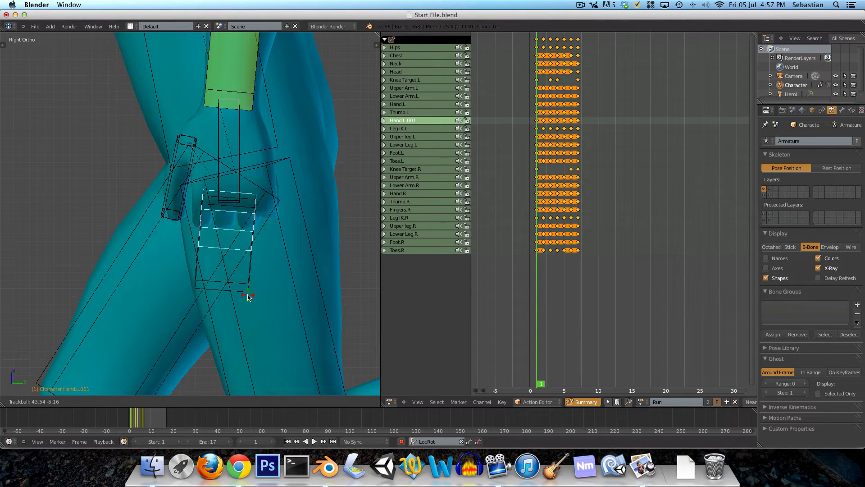
click(249, 297)
key(z)
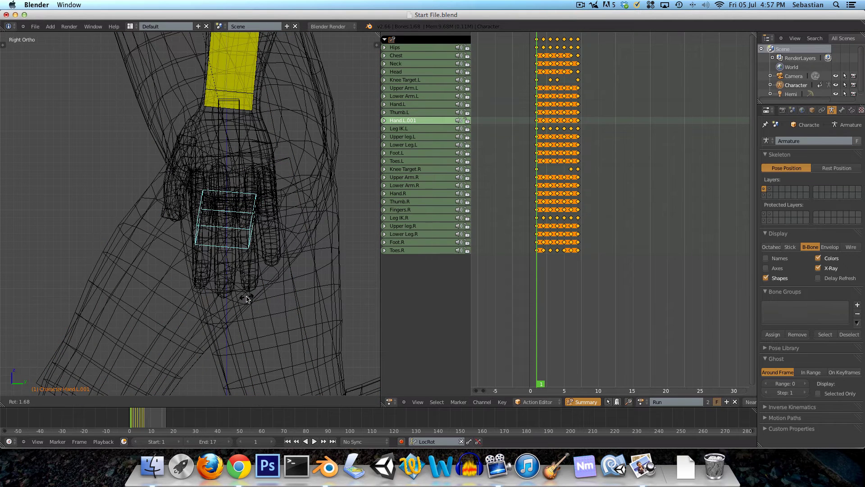
key(z)
Step: Curl the right finger bone Fingers.R inward with a trackball rotation of about 45 degrees to match the left hand
key(KP_1)
scroll(228, 243, down, 4)
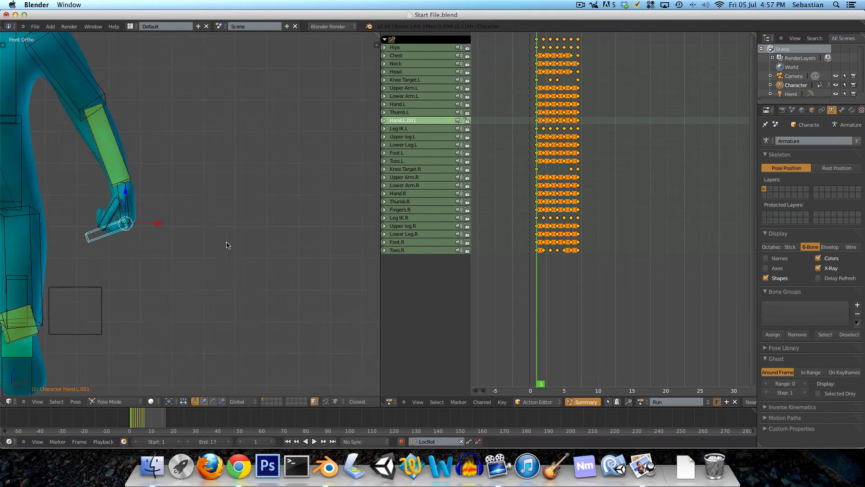
key(ctrl+KP_3)
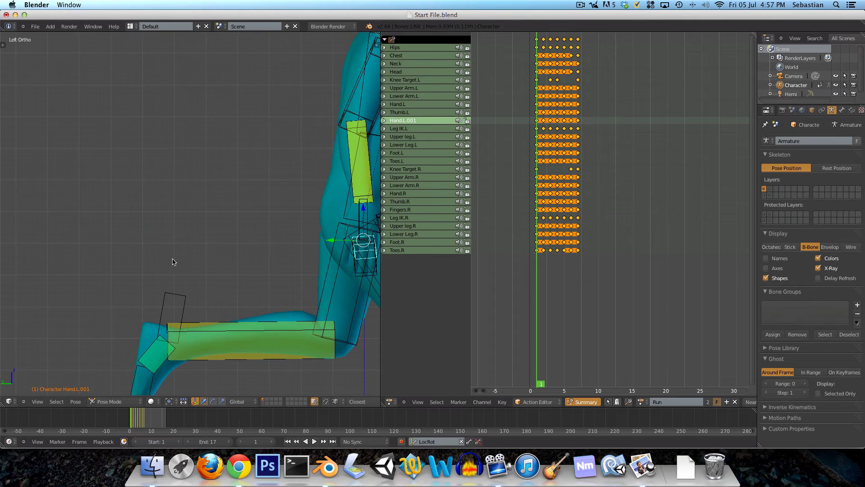
shift+middle_drag(252, 248, 44, 229)
scroll(228, 257, up, 3)
right_click(125, 265)
middle_drag(125, 265, 91, 275)
right_click(100, 277)
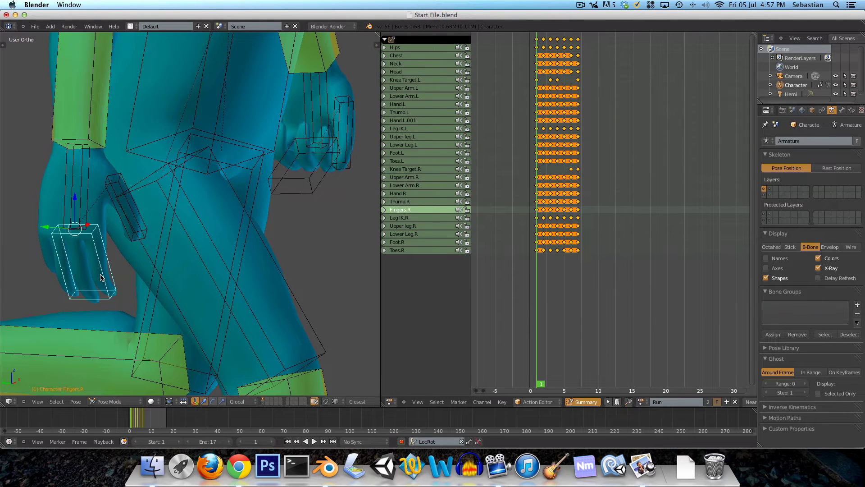
key(ctrl+KP_3)
key(r)
key(r)
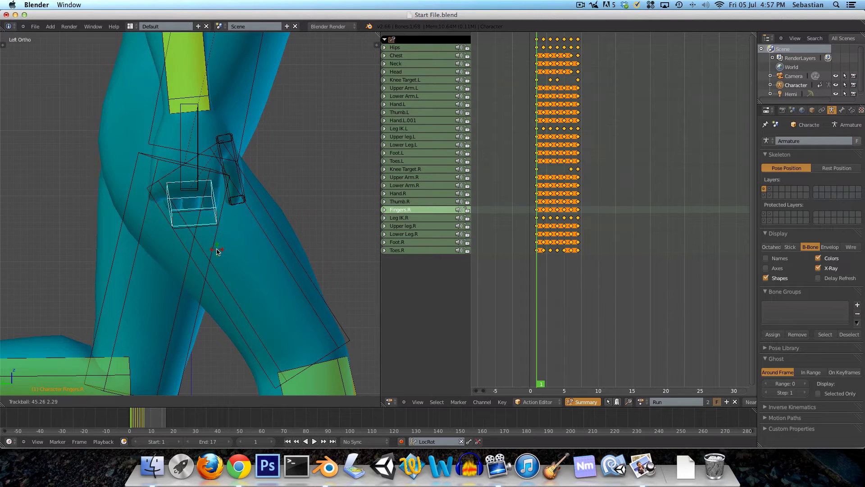
click(217, 252)
middle_drag(216, 251, 86, 264)
middle_drag(245, 249, 83, 247)
scroll(241, 254, down, 4)
key(KP_1)
scroll(239, 251, down, 3)
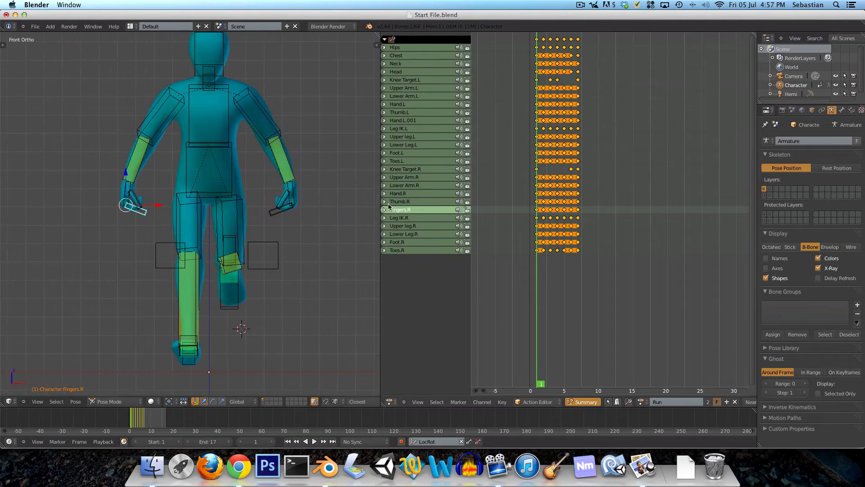
Step: Rotate the left hand bone slightly in front view and turn Hand.R about 6 degrees to match
scroll(316, 204, up, 3)
right_click(218, 201)
key(r)
click(221, 200)
scroll(135, 212, down, 2)
shift+middle_drag(58, 217, 208, 275)
right_click(121, 259)
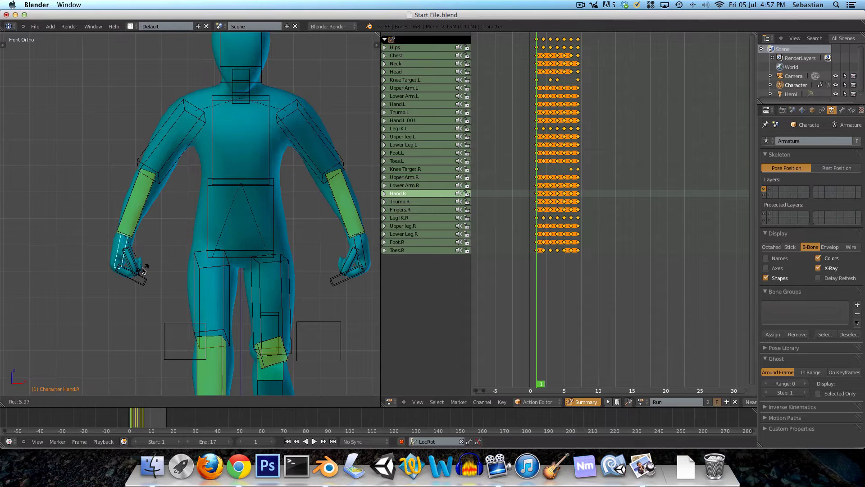
Step: In front view, rotate Upper Arm.L in toward the torso and turn Lower Arm.L about 5 degrees
scroll(292, 156, down, 3)
right_click(276, 170)
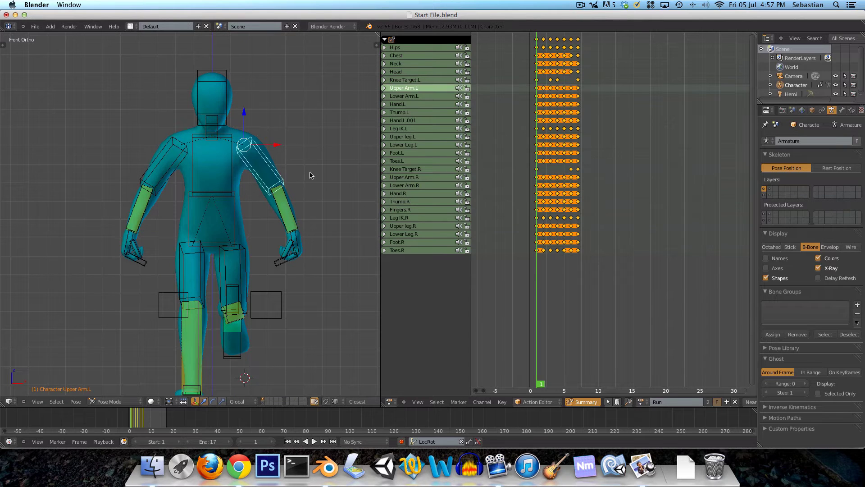
key(r)
click(298, 180)
right_click(283, 209)
key(r)
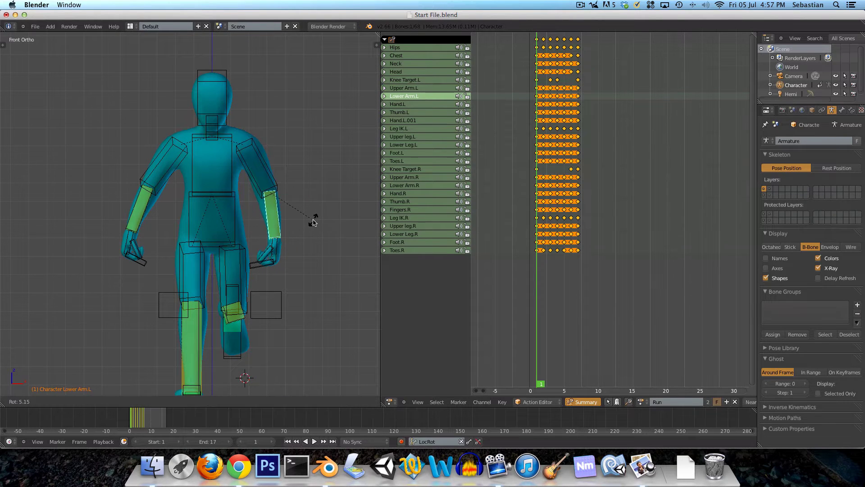
click(312, 220)
Step: Rotate Upper Arm.R in toward the torso to match the left arm and turn Lower Arm.R about 1.5 degrees
right_click(154, 169)
key(r)
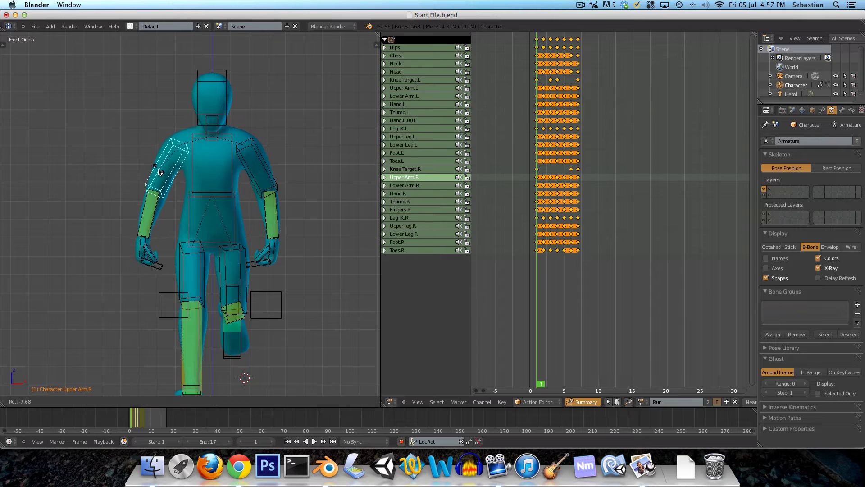
click(159, 211)
right_click(155, 228)
key(r)
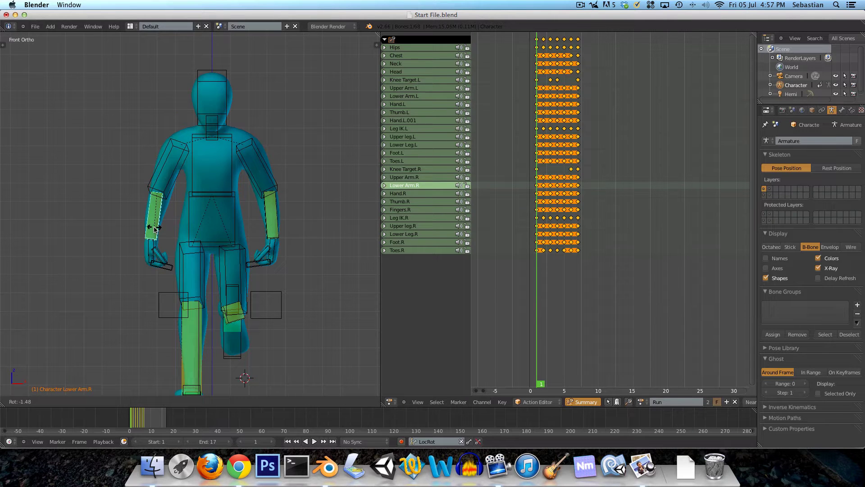
click(154, 228)
scroll(189, 218, down, 2)
middle_drag(223, 223, 193, 230)
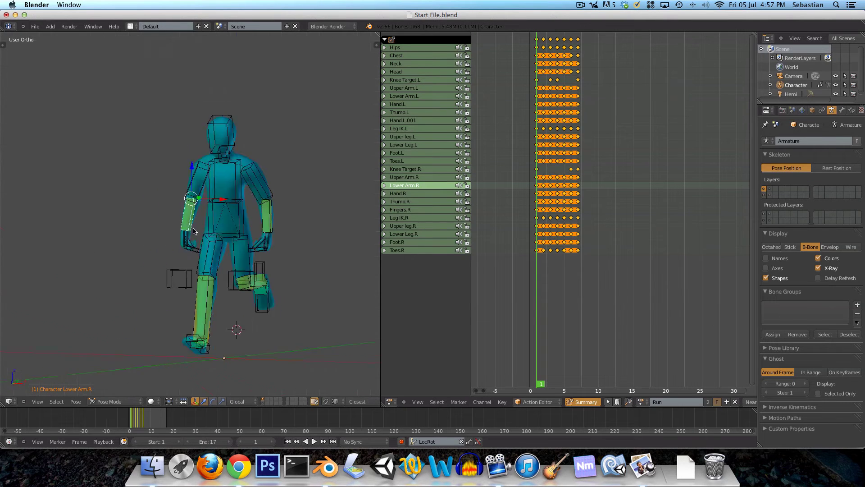
Step: Select all bones and insert a LocRot keyframe for the adjusted arm pose at frame 1
key(KP_1)
right_click(274, 199)
scroll(280, 218, up, 3)
key(a)
key(a)
scroll(147, 194, down, 3)
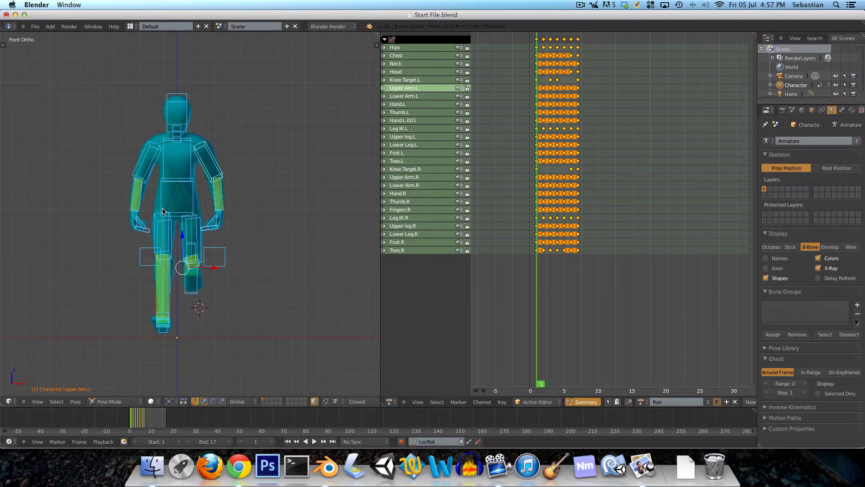
key(i)
Step: In right side view, rotate Upper Arm.L so the left arm swings forward
key(KP_3)
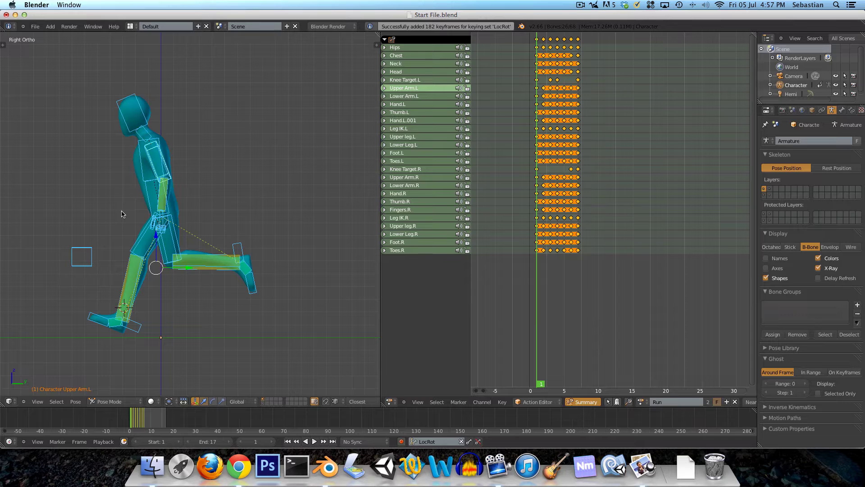
scroll(163, 228, up, 2)
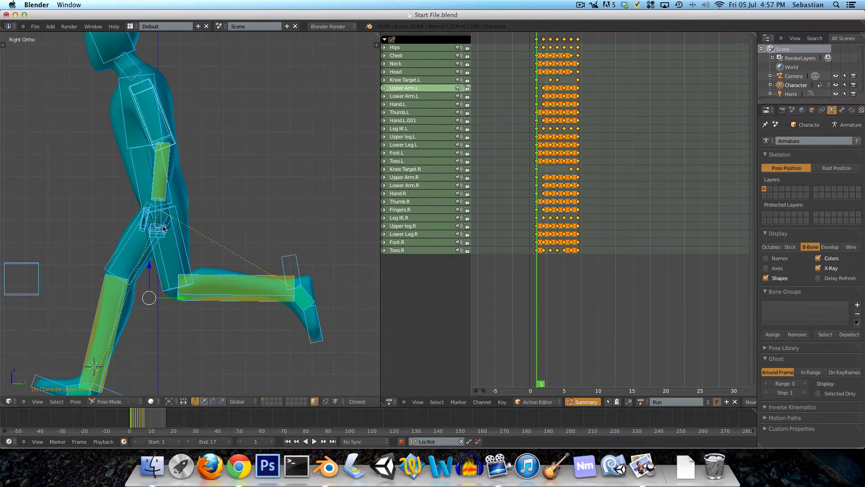
middle_drag(164, 195, 204, 150)
right_click(195, 155)
key(KP_3)
shift+middle_drag(229, 238, 204, 197)
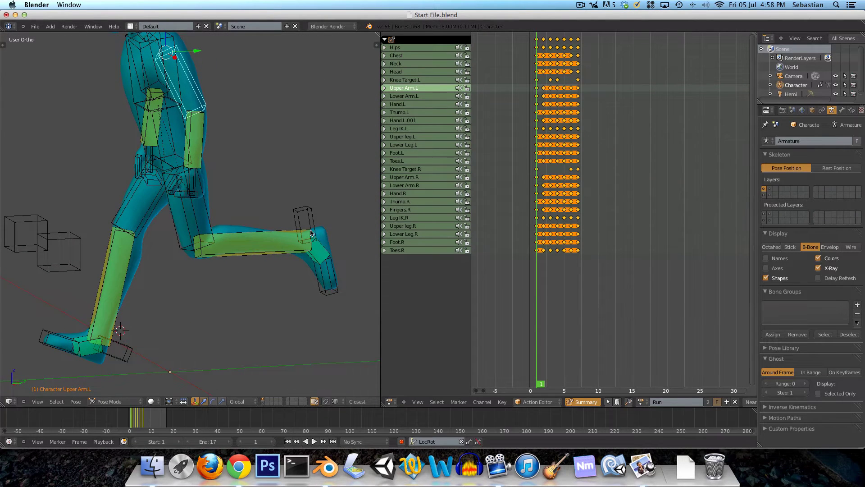
key(KP_3)
shift+middle_drag(270, 181, 272, 217)
key(r)
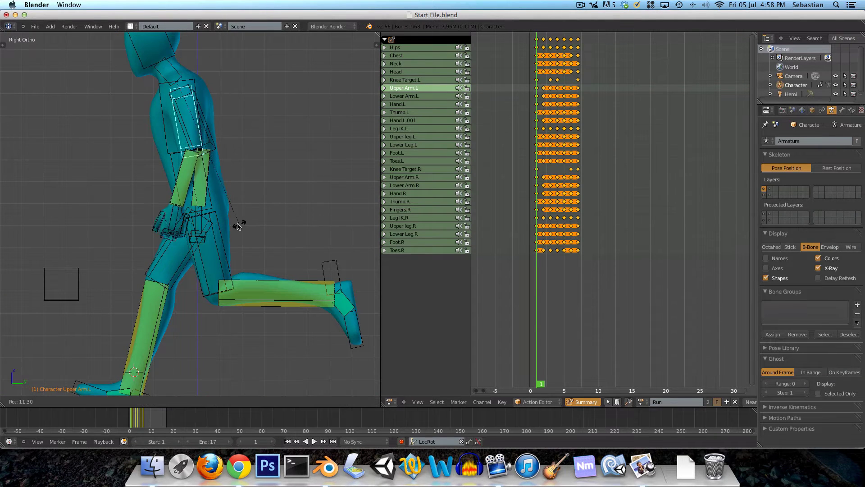
click(215, 221)
Step: Rotate Hand.L about 12 degrees in side view
right_click(161, 215)
key(r)
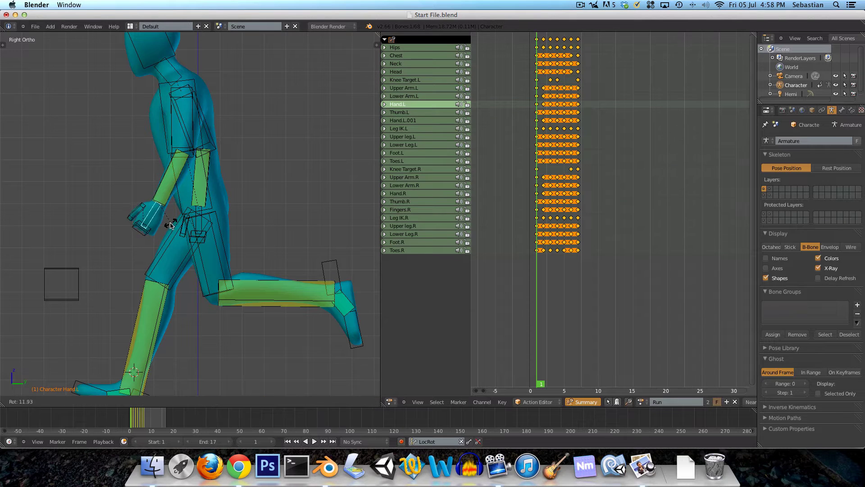
click(170, 224)
Step: Swing Upper Arm.R backward about 22 degrees and rotate Hand.R slightly in side view
right_click(209, 138)
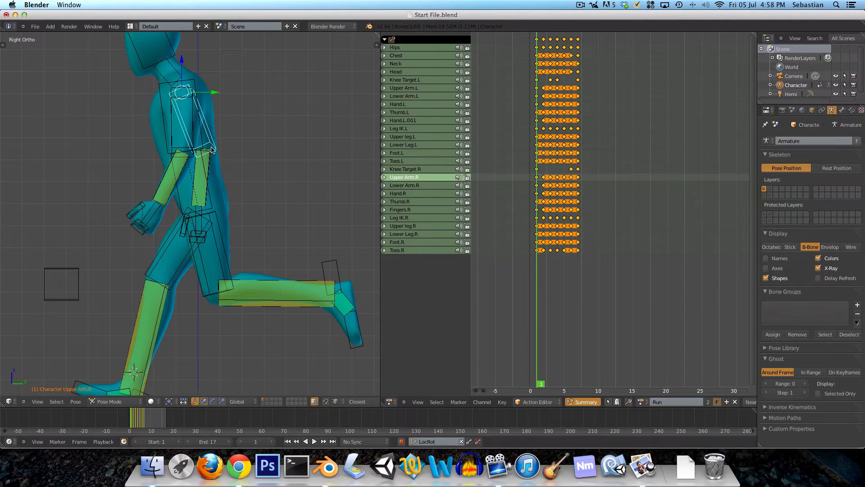
key(r)
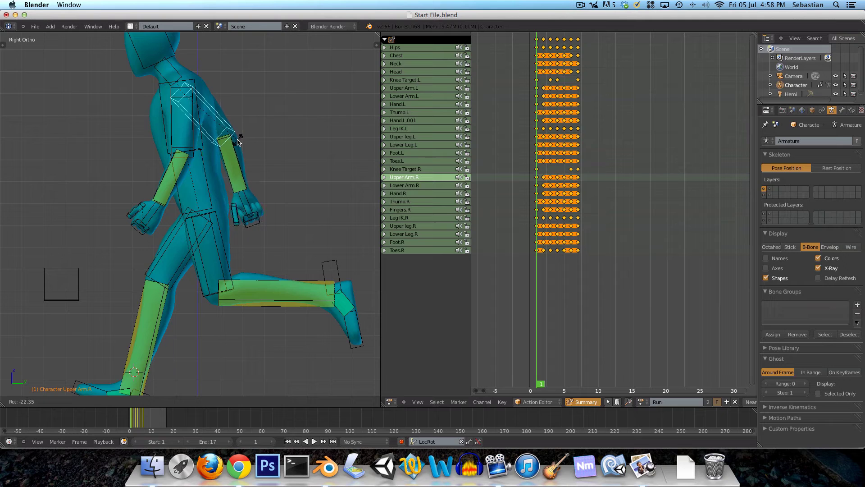
click(237, 143)
right_click(241, 190)
key(r)
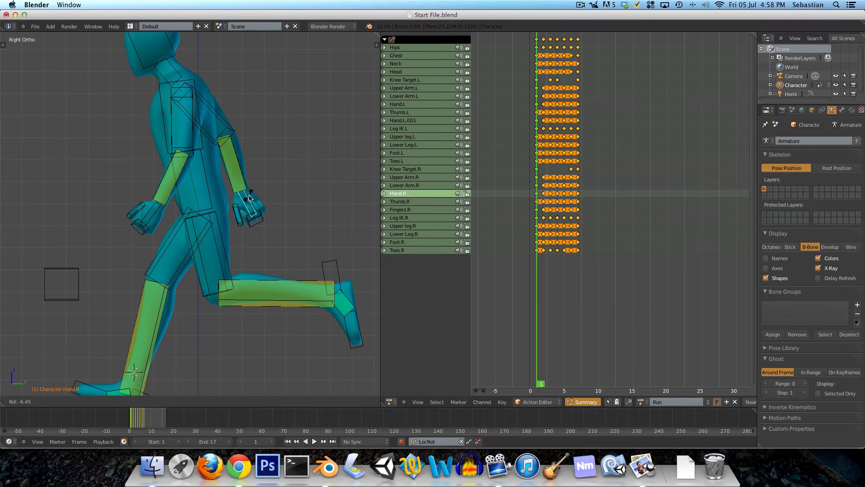
click(269, 192)
scroll(275, 187, down, 3)
scroll(276, 186, up, 3)
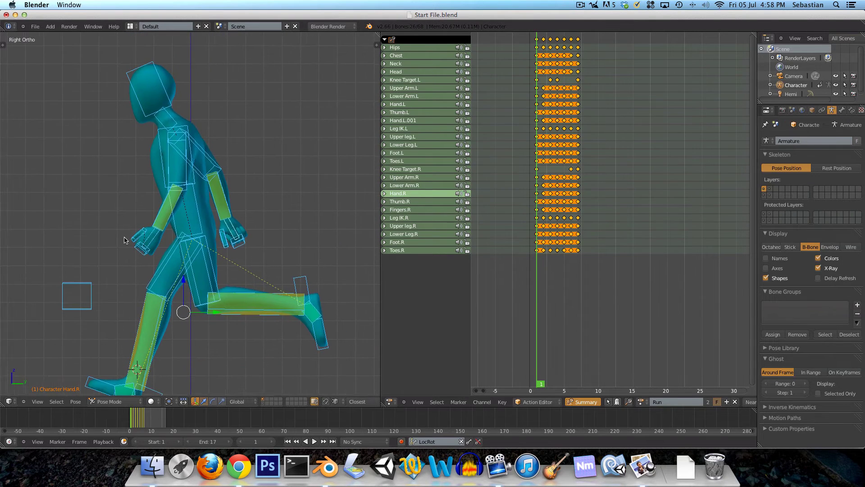
Step: Rotate Upper Arm.L a little further forward and turn Lower Arm.R about 2 degrees
key(a)
right_click(174, 185)
key(r)
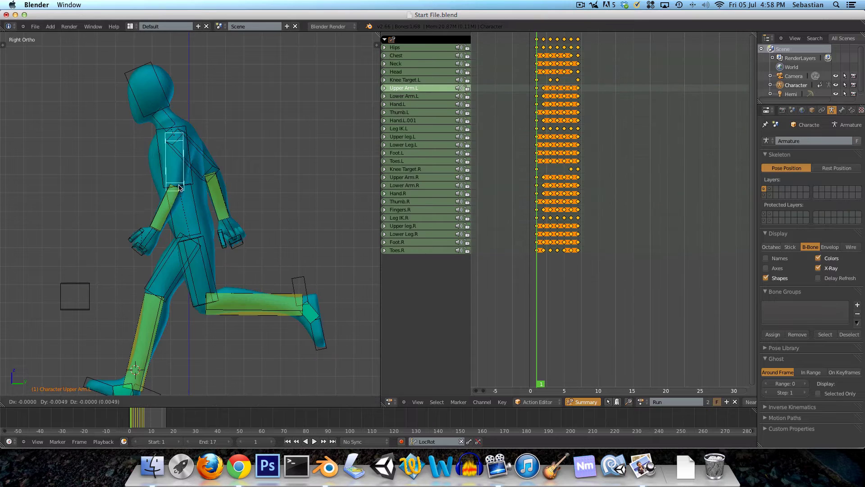
click(178, 196)
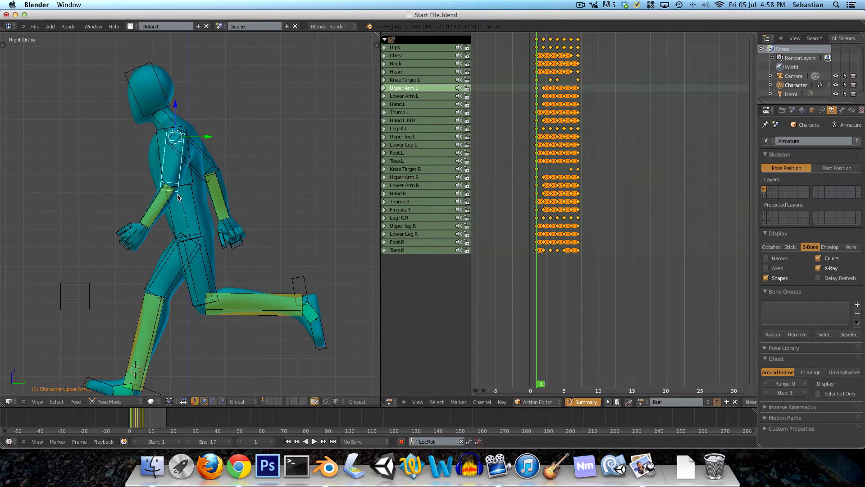
right_click(221, 188)
key(r)
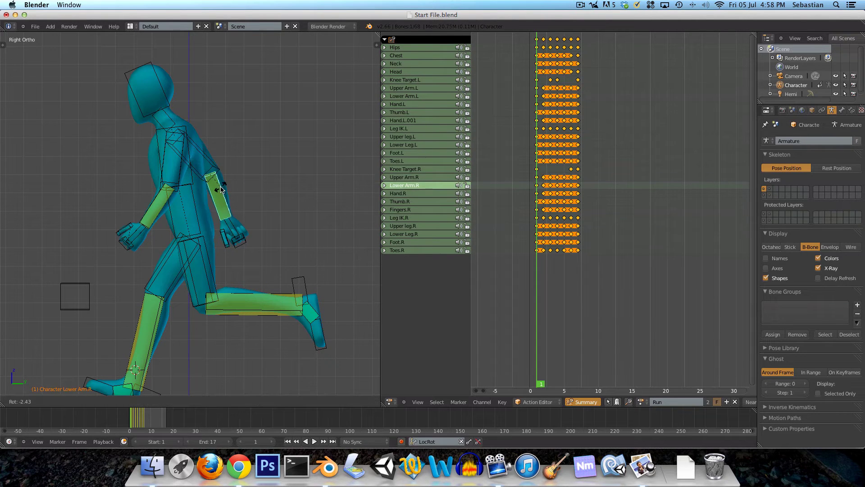
click(221, 189)
Step: Insert a LocRot keyframe for all bones at frame 1 and paste the pose mirrored onto frame 7
scroll(221, 189, down, 2)
key(a)
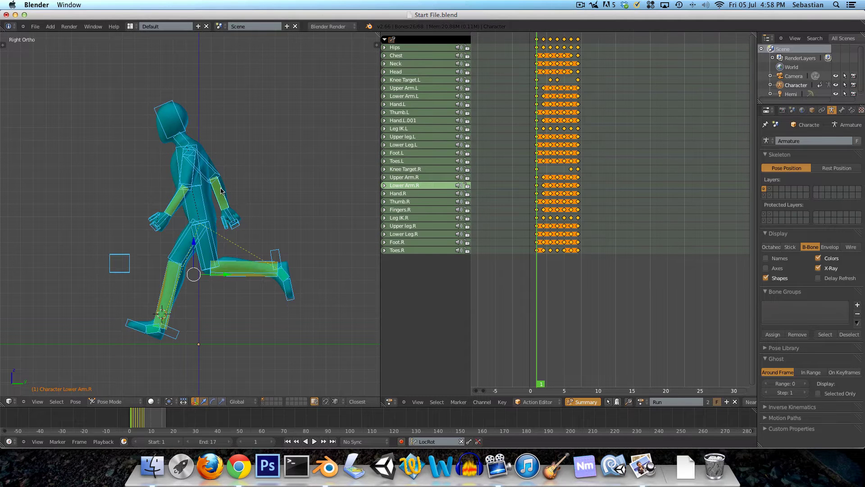
key(i)
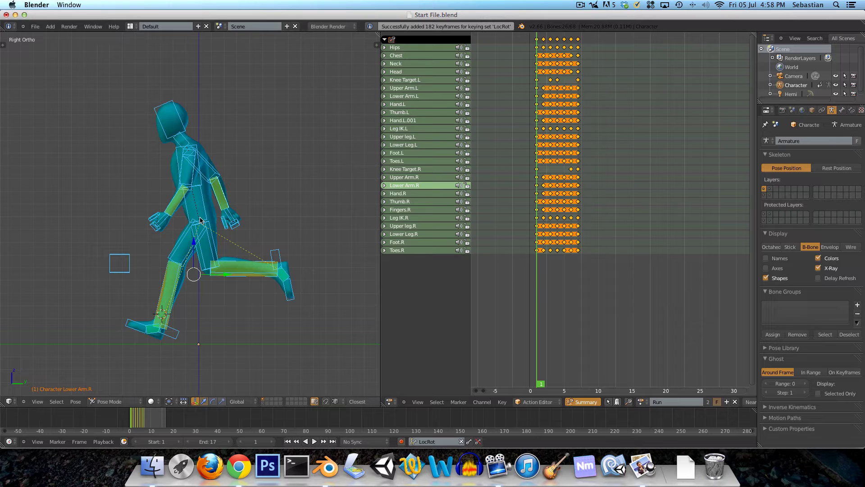
drag(538, 184, 579, 184)
key(ctrl+shift+v)
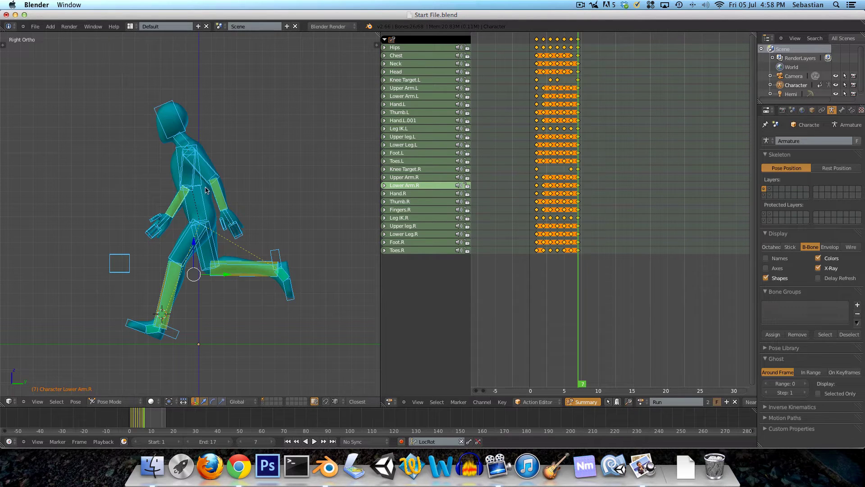
Step: Compare the arm and hand poses at frames 1 and 7 from the side, an angle and the front
scroll(202, 215, up, 4)
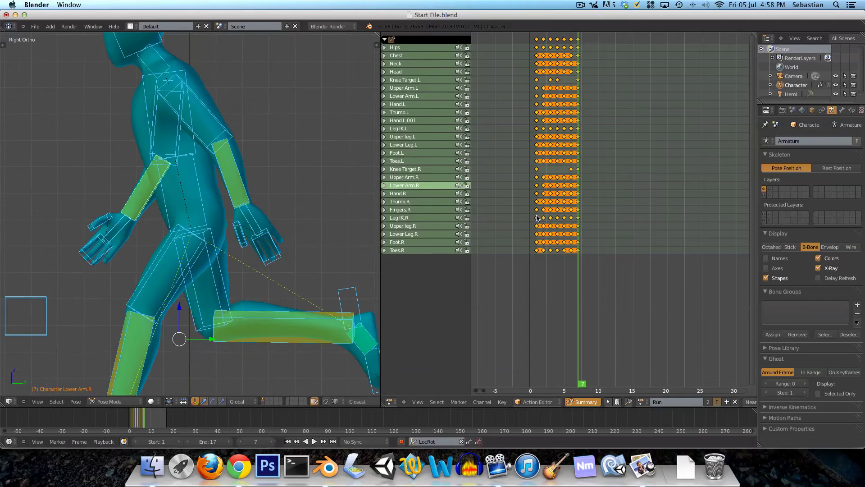
click(537, 196)
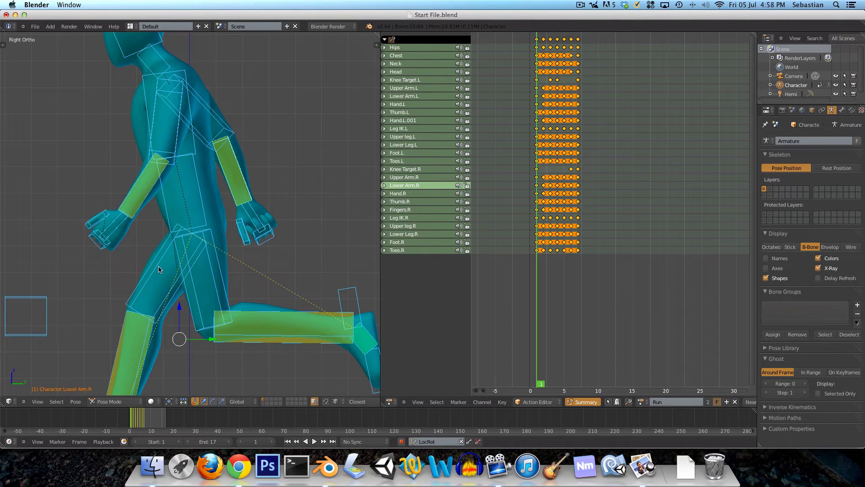
middle_drag(180, 265, 210, 271)
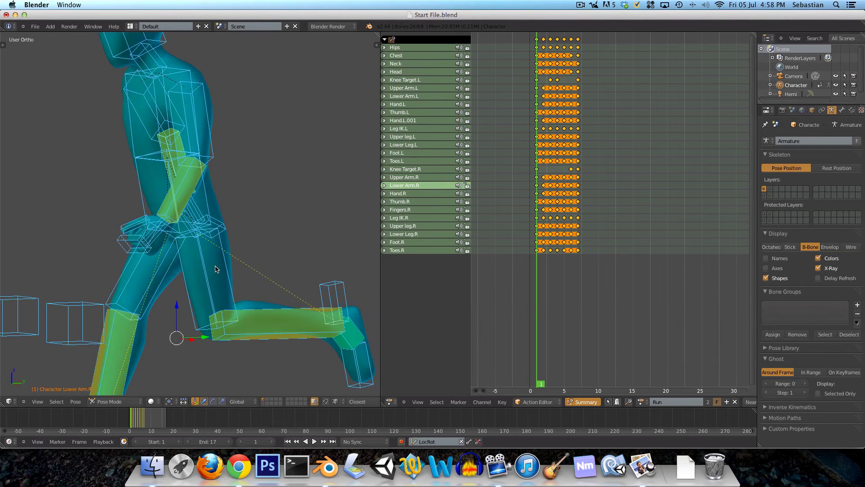
scroll(211, 271, down, 2)
drag(551, 258, 578, 259)
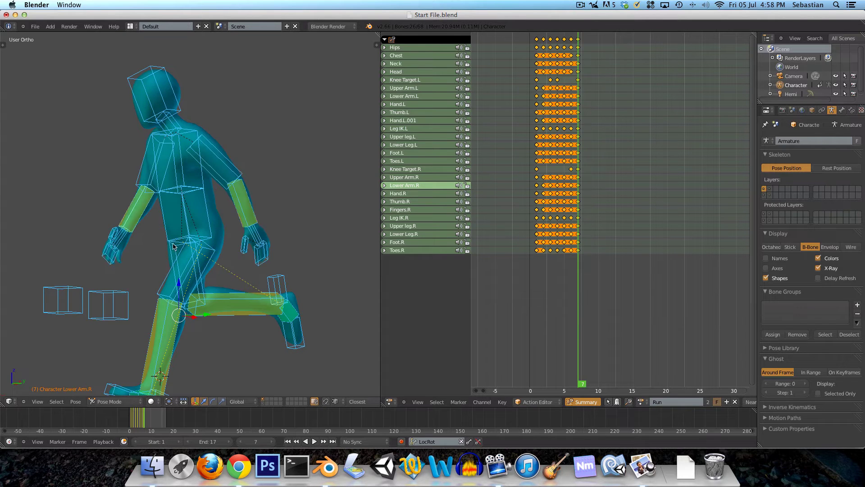
key(KP_3)
scroll(280, 241, up, 5)
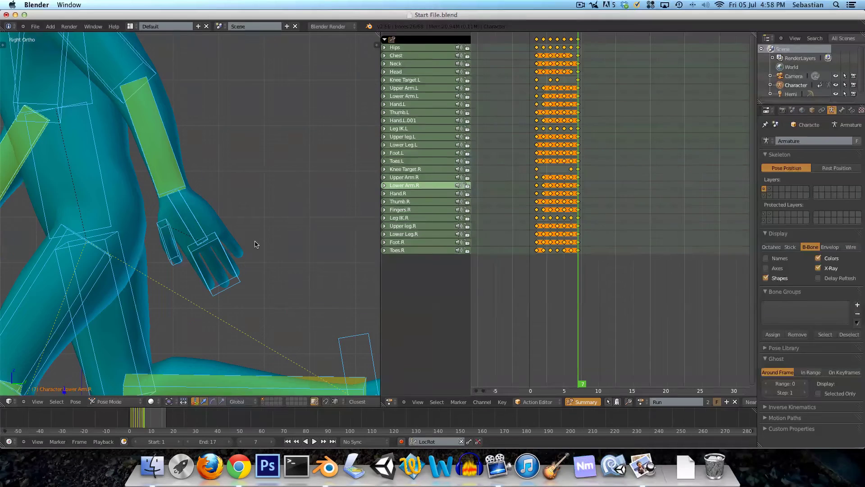
key(KP_1)
scroll(228, 243, down, 5)
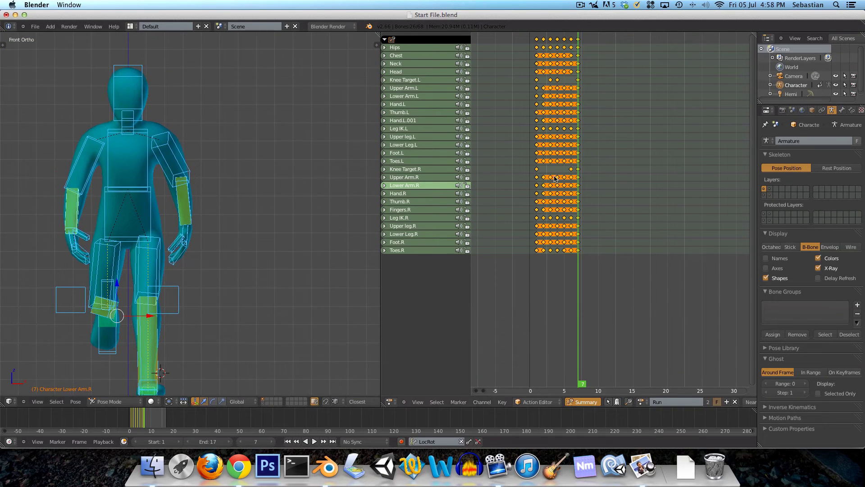
Step: Step through the in-between frames from 3 to 5 and back to frame 2 to check the arm poses
click(551, 178)
key(Right)
key(Right)
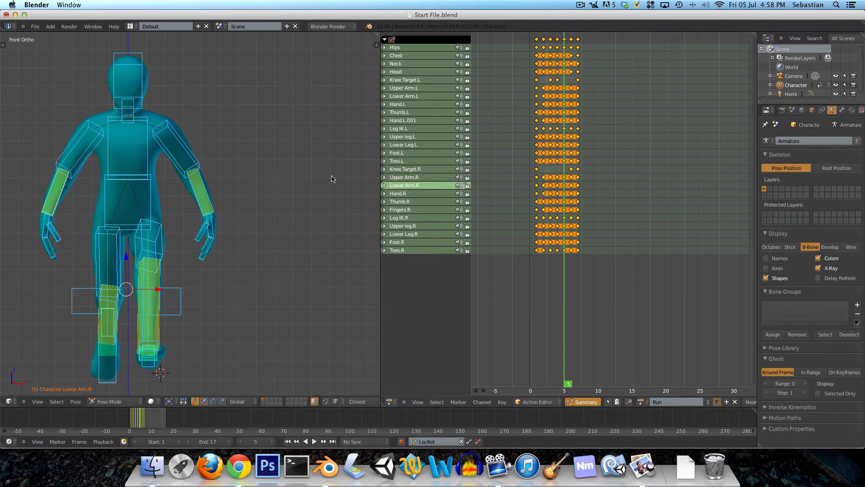
key(Left)
key(Left)
key(Left)
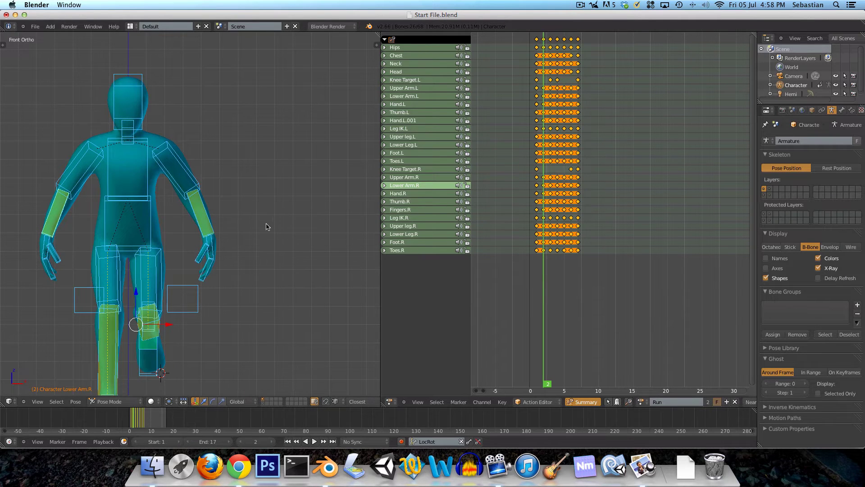
Step: Select only the arm, hand, thumb and finger bones on both sides, using wireframe display for the box selection
key(a)
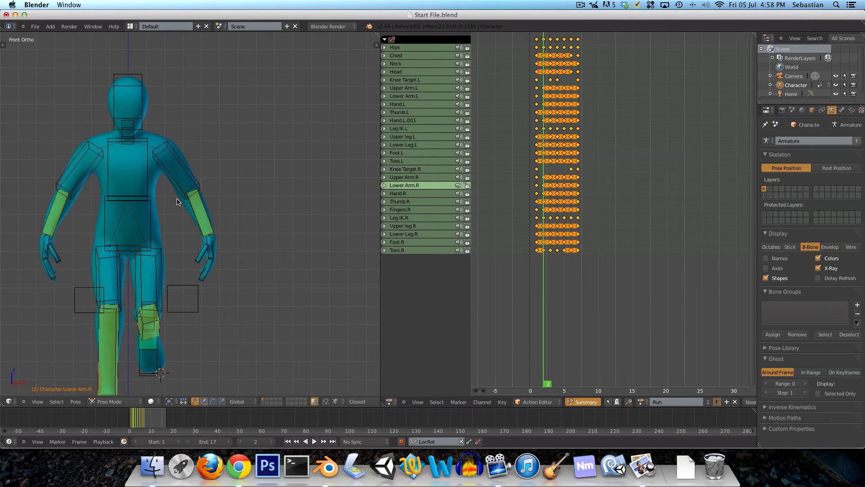
key(z)
key(b)
drag(169, 156, 242, 289)
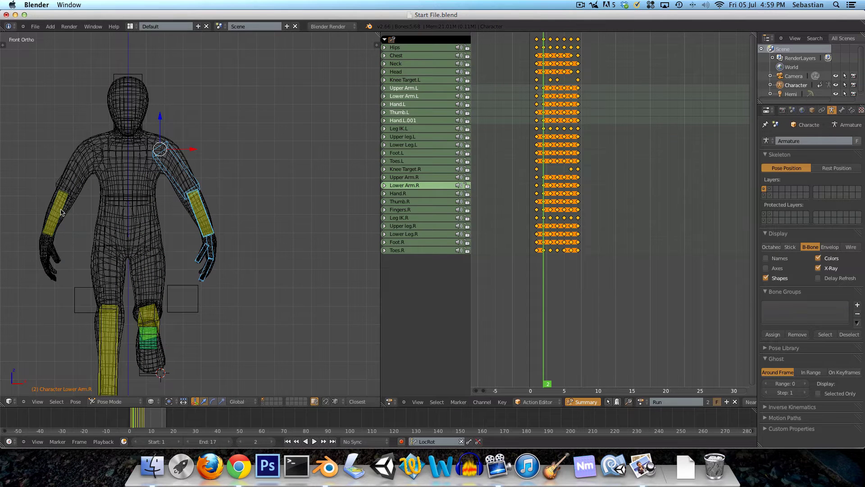
drag(19, 140, 92, 296)
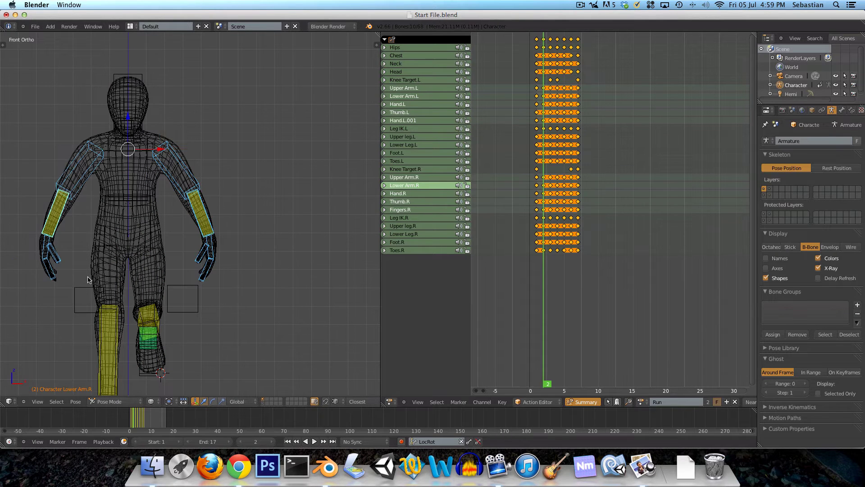
key(z)
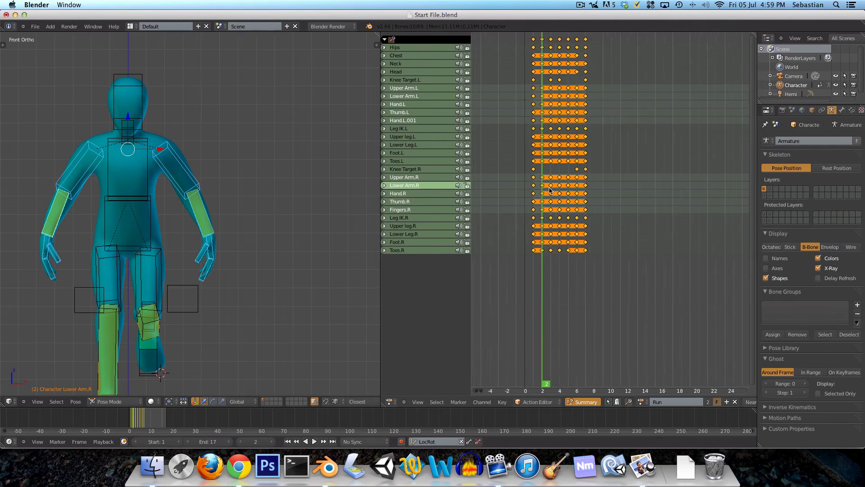
Step: Delete the keyframes from frames 2 to 7 on the arm, hand, thumb and finger bones of both sides
scroll(550, 197, up, 3)
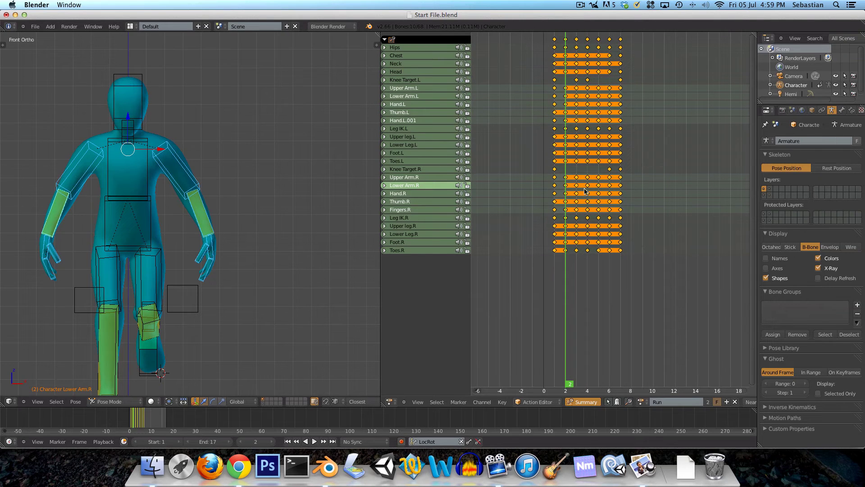
scroll(534, 201, down, 2)
key(a)
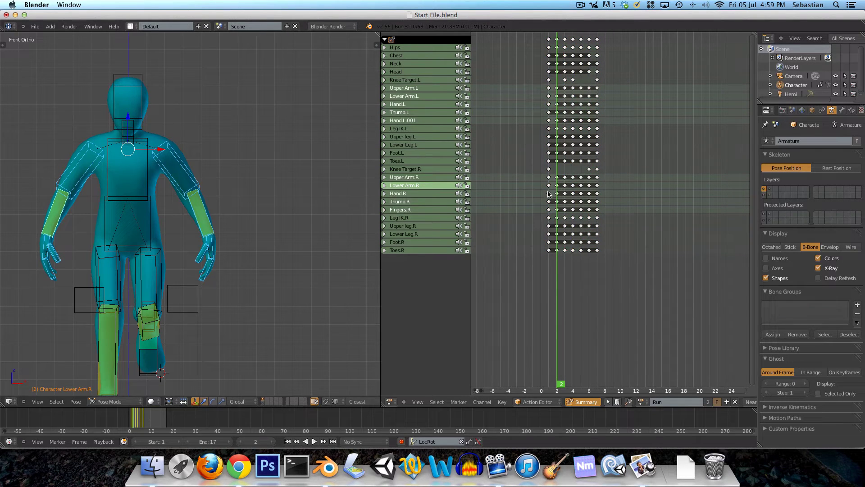
click(548, 194)
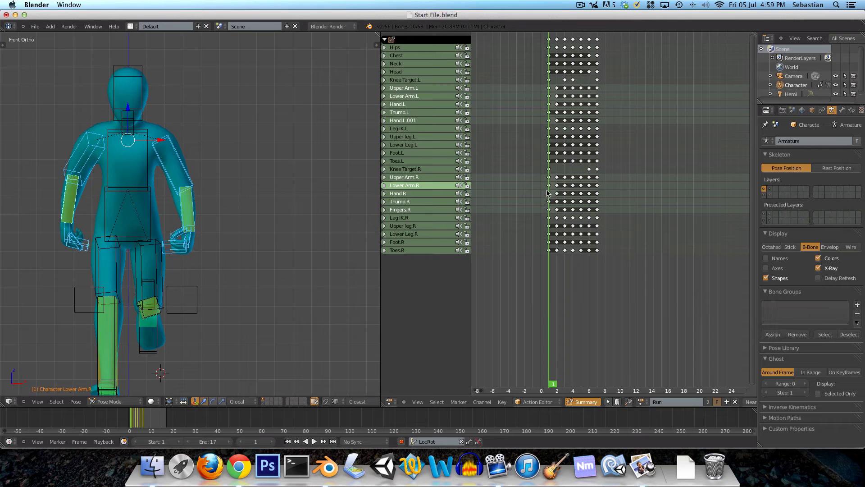
click(555, 195)
key(b)
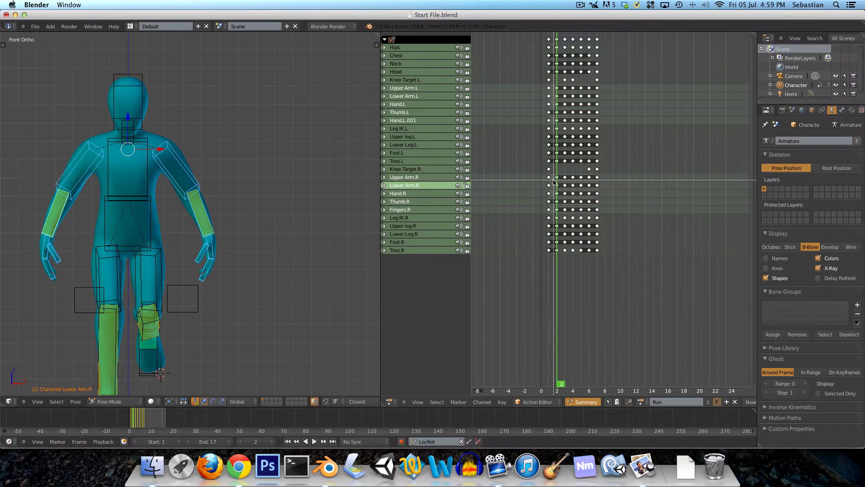
drag(554, 177, 622, 212)
key(b)
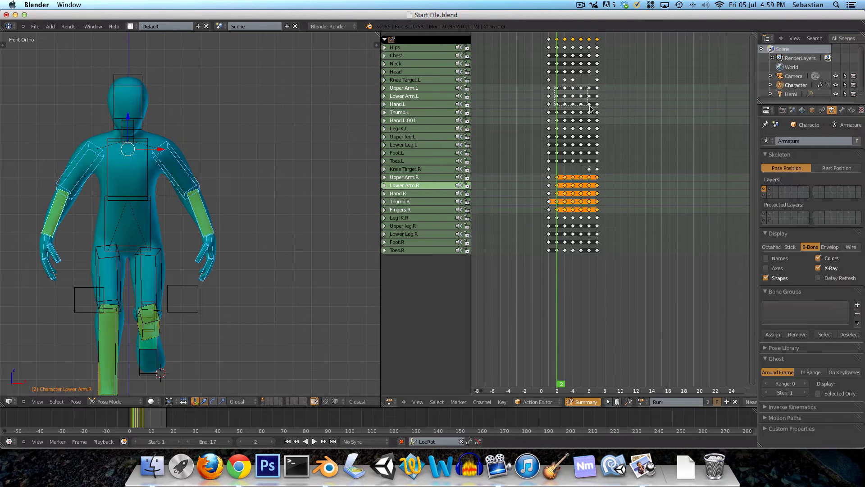
drag(555, 87, 621, 123)
key(x)
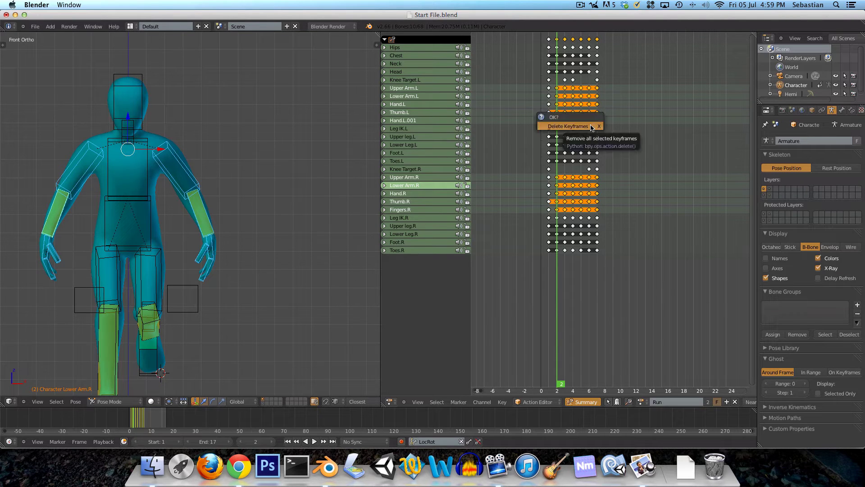
click(591, 127)
Step: Paste the frame 1 arm and hand pose mirrored onto frame 7 and insert a LocRot keyframe for the selected bones
mouse_move(553, 126)
mouse_down()
mouse_move(597, 132)
mouse_move(549, 130)
mouse_up()
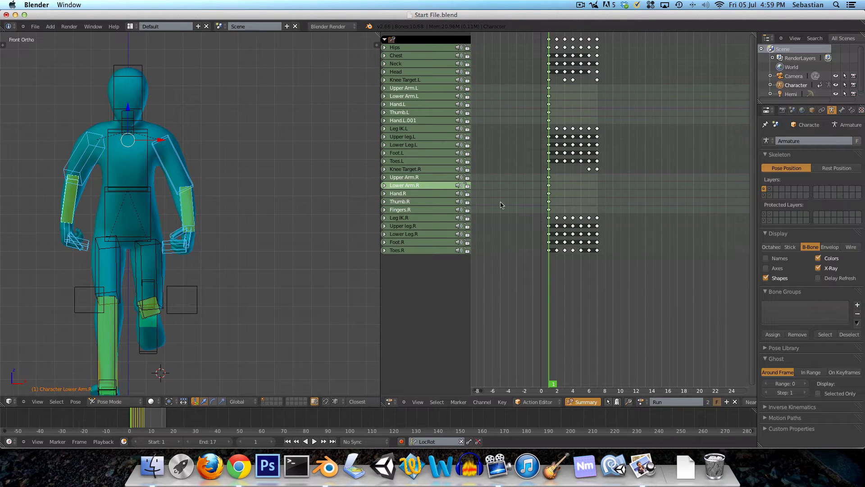
click(593, 185)
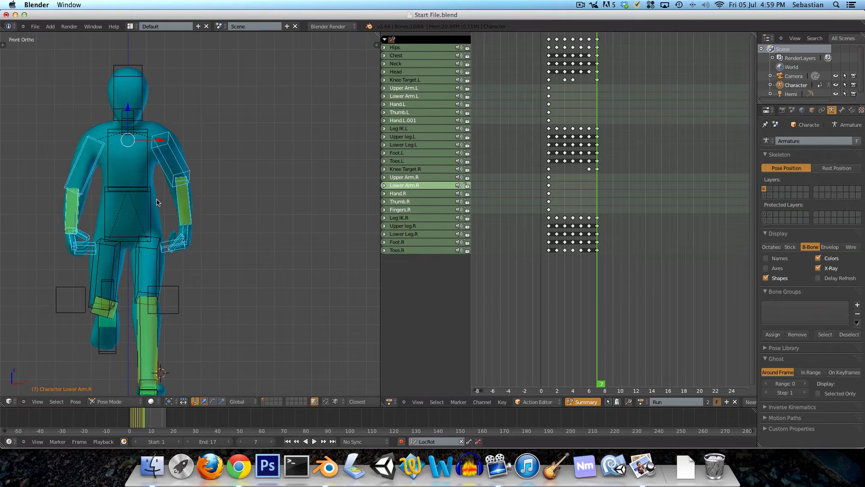
key(i)
Step: Play back the run cycle from an angle, the front and the right side to check the arm swing
middle_drag(158, 202, 184, 218)
drag(573, 206, 598, 213)
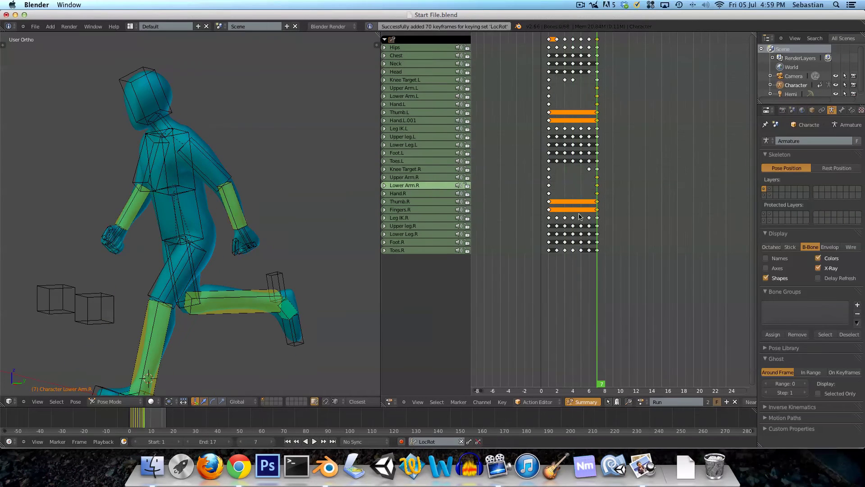
key(alt+a)
key(KP_1)
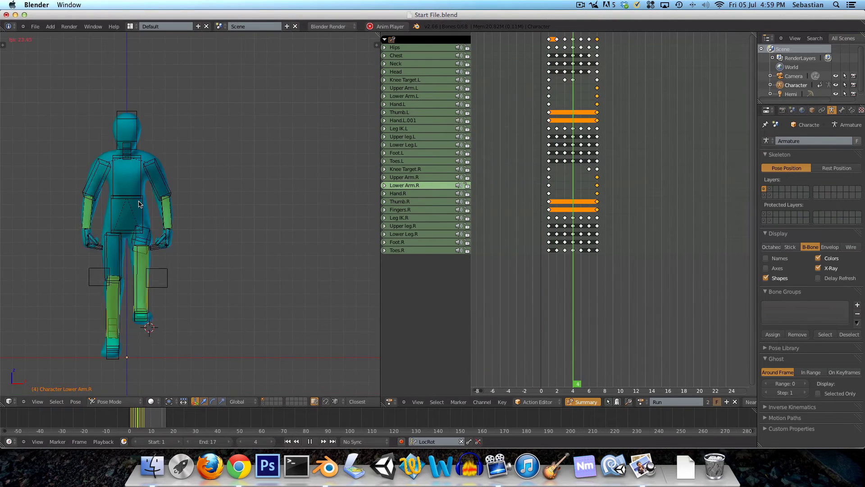
key(KP_3)
scroll(154, 216, up, 4)
key(alt+a)
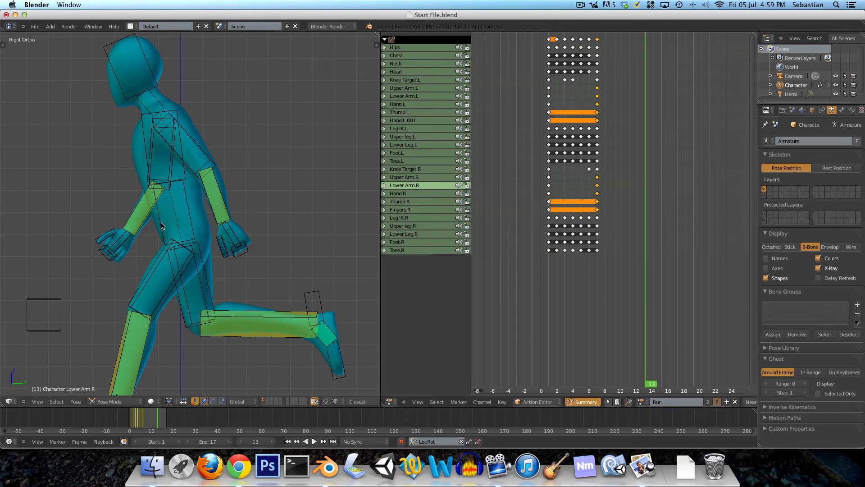
Step: Step through the frames leading up to 7 and back to frame 5 to check the in-between arm poses from the side
click(571, 178)
scroll(217, 239, down, 4)
key(Right)
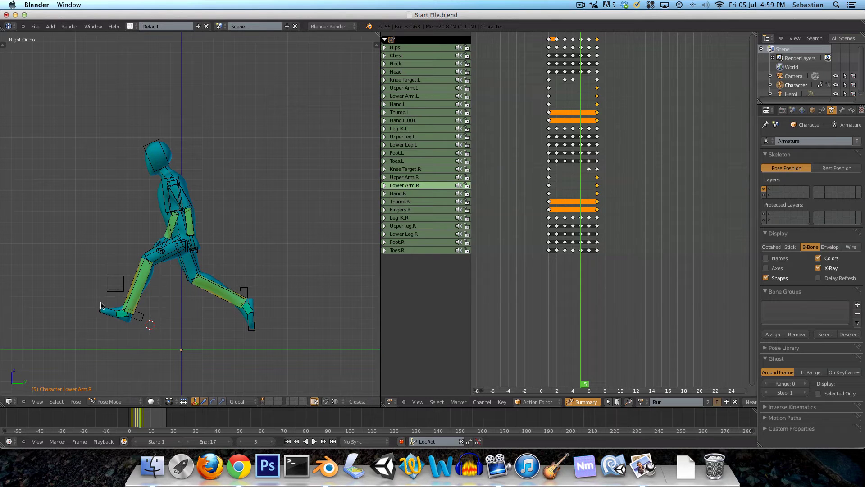
scroll(145, 238, up, 4)
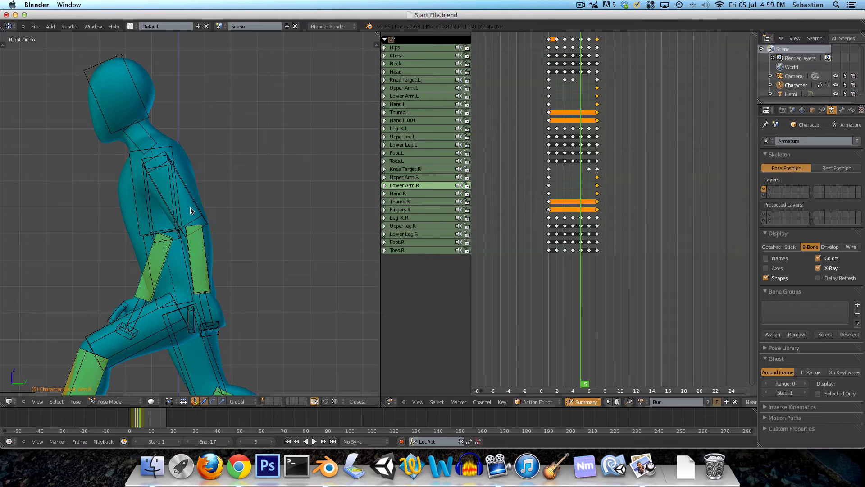
key(Right)
key(Right)
key(Left)
key(Left)
Step: Rotate the left upper arm, lower arm and hand backward at frame 5 in the right side view
scroll(191, 209, down, 4)
shift+middle_drag(200, 233, 197, 200)
scroll(181, 191, up, 3)
right_click(191, 176)
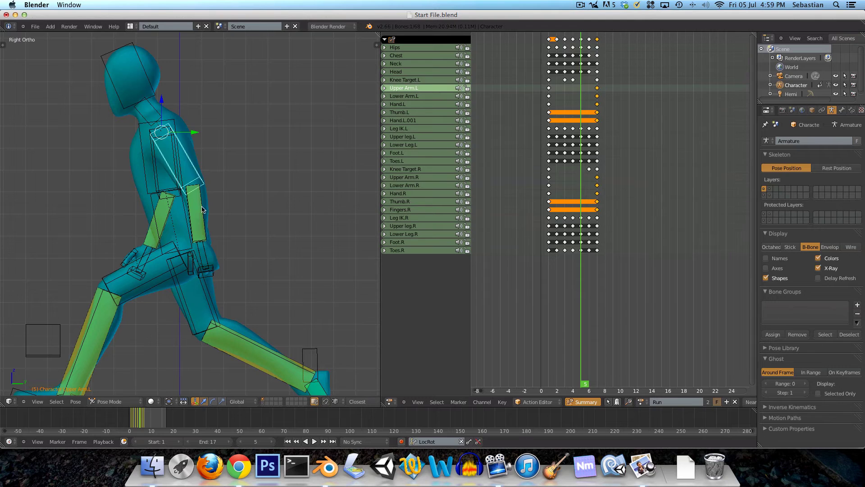
key(r)
click(223, 207)
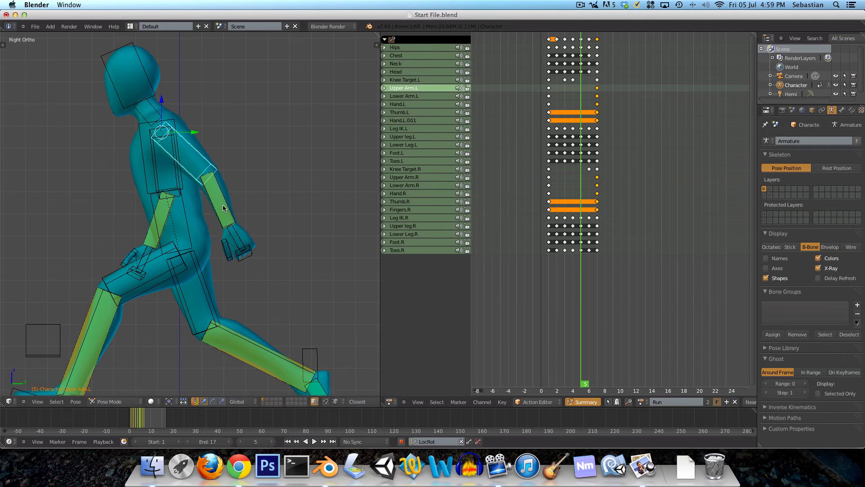
right_click(223, 207)
key(r)
click(235, 217)
right_click(248, 228)
key(r)
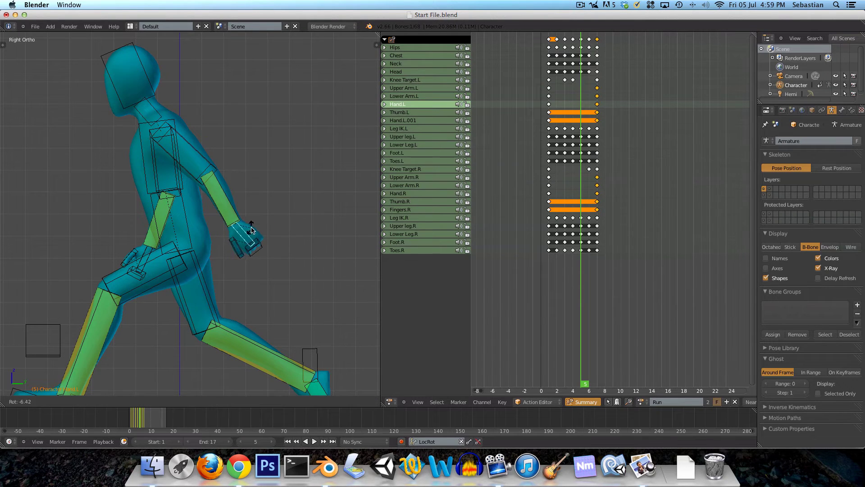
click(251, 230)
Step: Rotate the right upper arm, lower arm and hand forward at frame 5 and insert a LocRot keyframe for all bones
right_click(178, 183)
key(r)
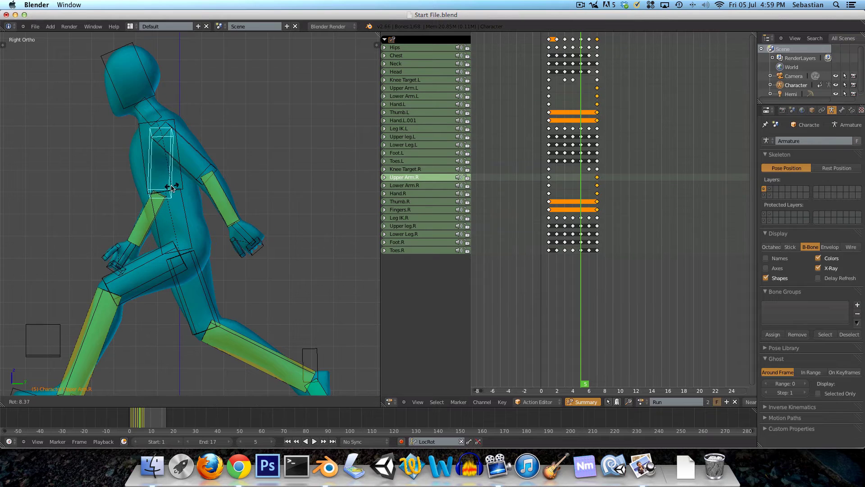
click(166, 193)
right_click(137, 227)
key(r)
click(133, 233)
right_click(127, 253)
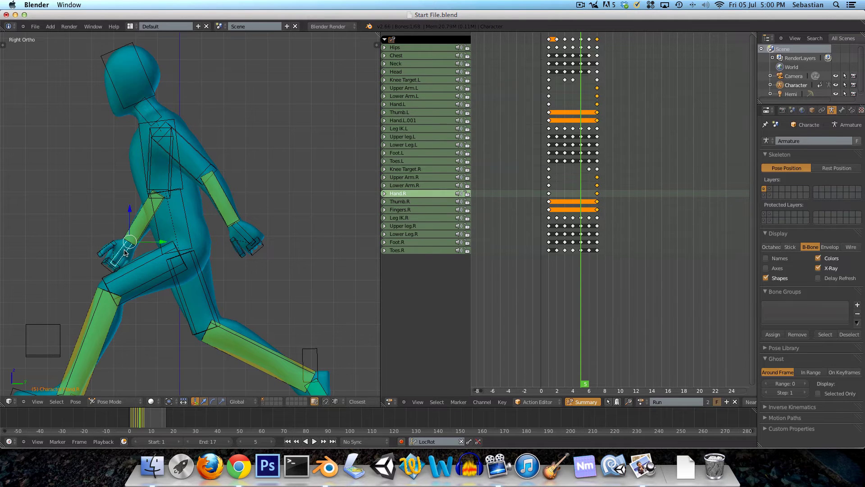
key(r)
click(122, 253)
key(i)
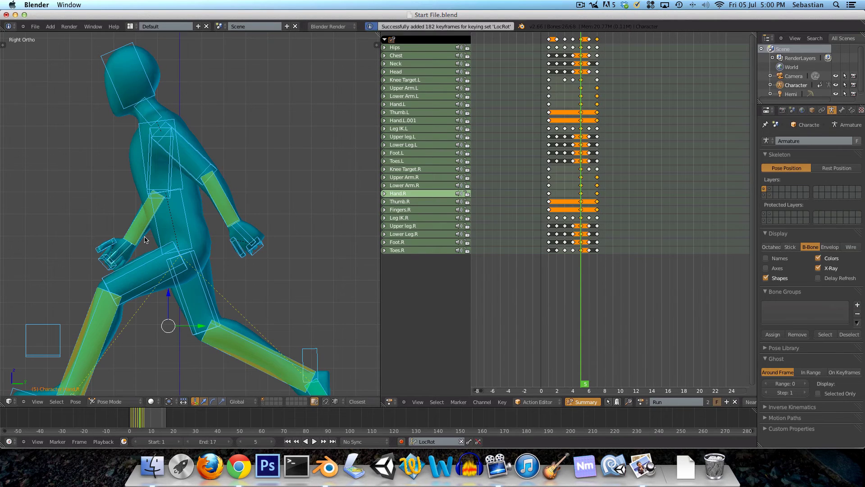
Step: Compare frame 5 with frames 6 and 7, and rotate the right upper and lower arm further forward at frame 5
mouse_move(574, 194)
mouse_down()
mouse_move(548, 193)
mouse_move(595, 203)
mouse_move(582, 204)
mouse_up()
key(Right)
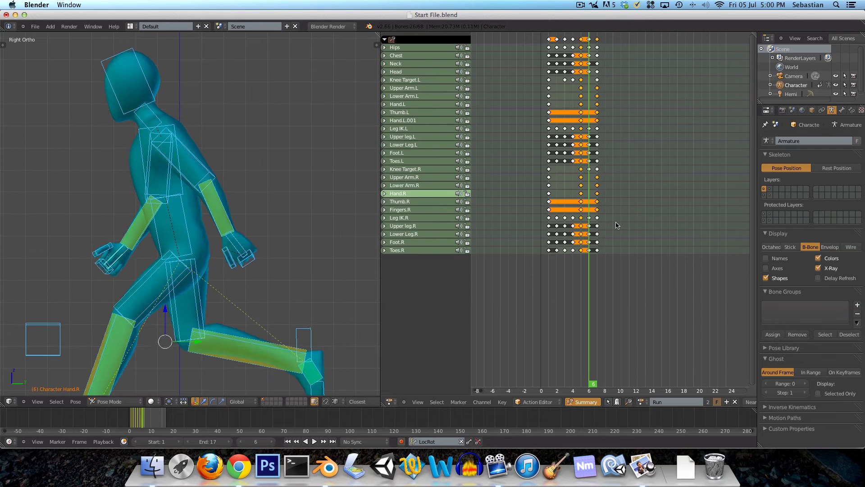
key(Right)
key(Left)
key(Left)
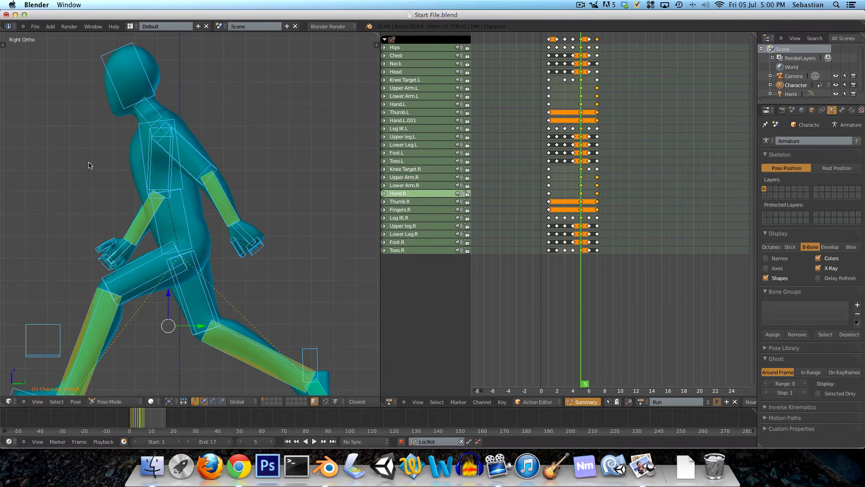
right_click(162, 183)
right_click(164, 184)
key(r)
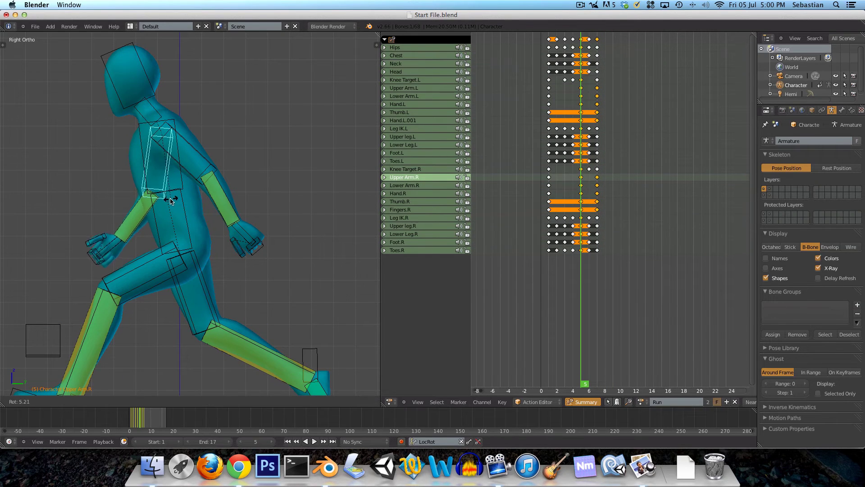
click(165, 200)
right_click(137, 219)
key(r)
click(141, 215)
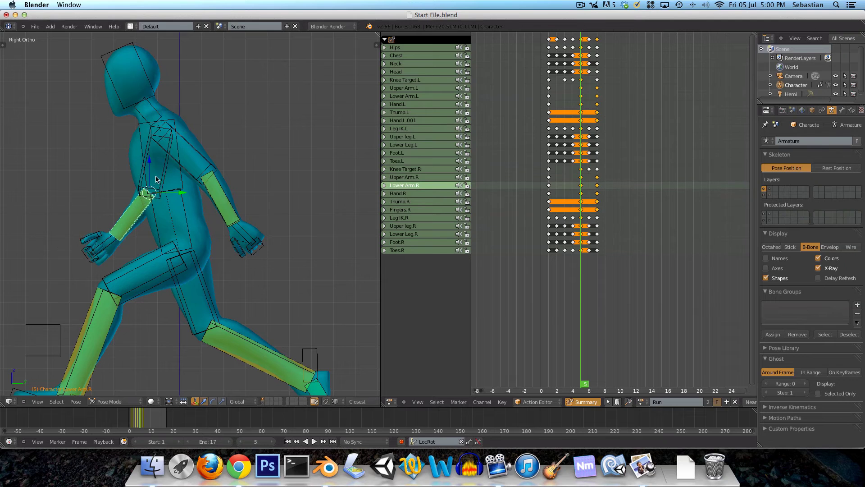
right_click(162, 174)
key(r)
click(160, 175)
Step: Rotate the left upper and lower arm slightly further back at frame 5 and insert a LocRot keyframe for all bones
right_click(207, 162)
key(r)
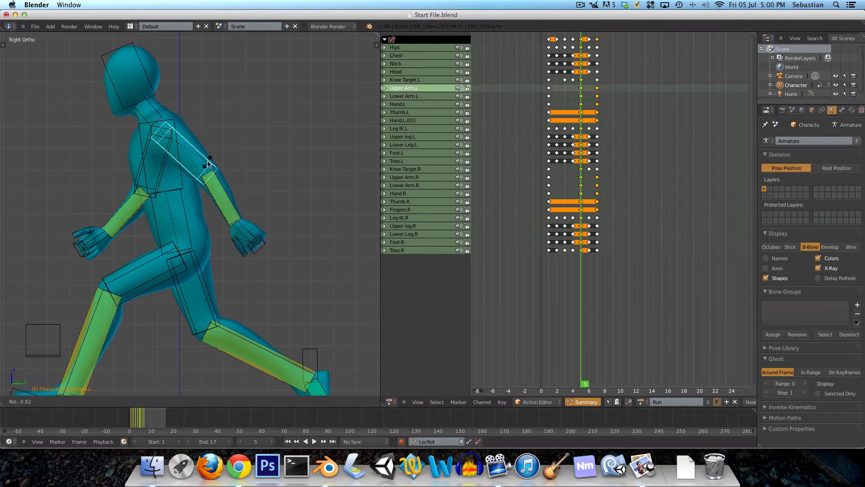
click(208, 157)
right_click(227, 192)
key(r)
click(230, 195)
key(a)
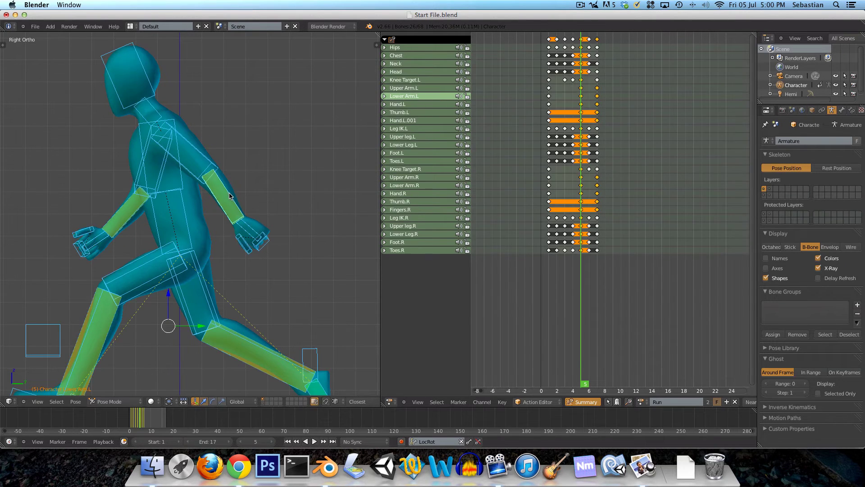
key(i)
Step: Step back and forth through frames 3 to 13 from the side to check the revised arm swing, and deselect all bones
key(Right)
key(Right)
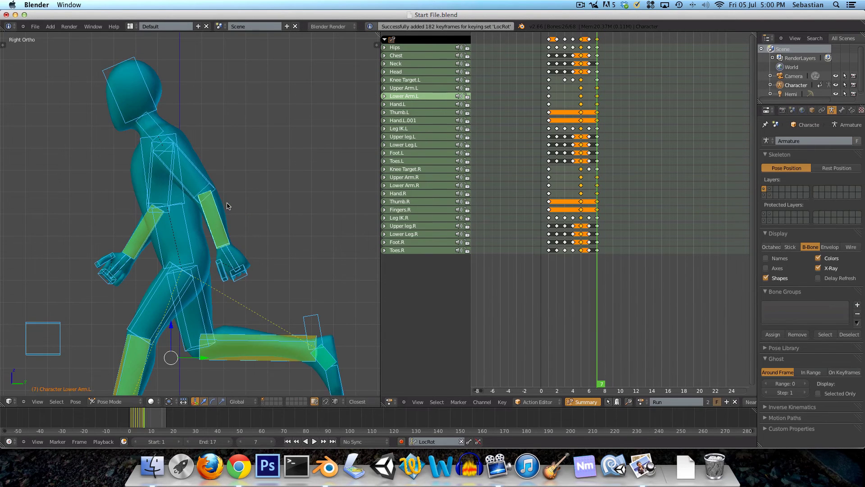
key(Left)
key(Left)
key(Left)
key(Left)
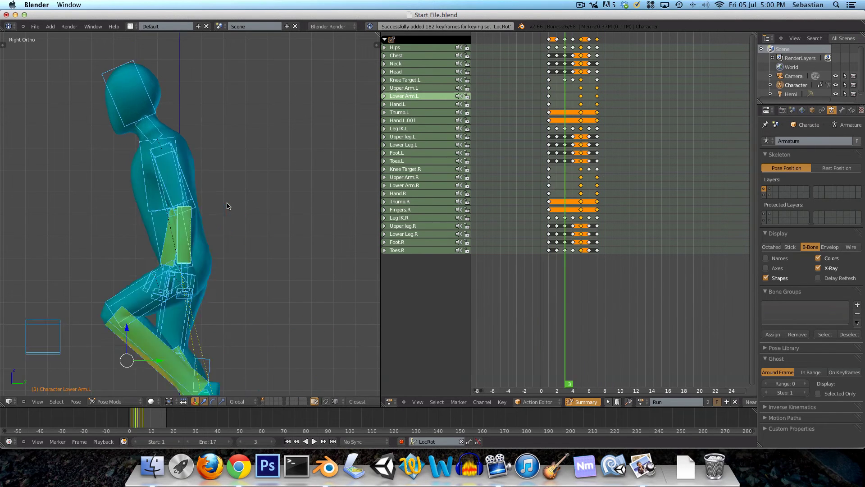
key(Right)
key(Right)
key(Right)
key(Right)
key(Right)
key(Right)
key(Right)
key(Right)
key(Right)
key(Right)
scroll(227, 206, down, 3)
key(a)
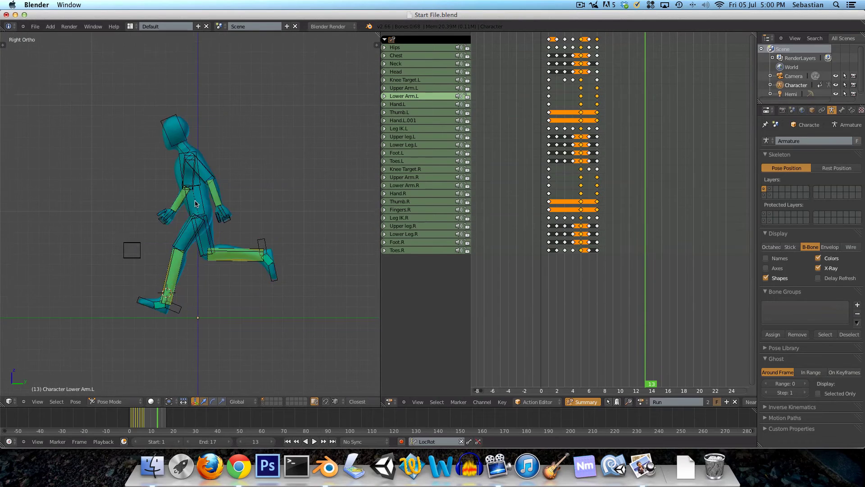
Step: Rotate the right lower arm inward toward the body at frame 5 in the front view and insert a LocRot keyframe for it
middle_drag(195, 204, 239, 207)
key(KP_1)
scroll(180, 205, up, 4)
shift+middle_drag(162, 211, 211, 211)
scroll(211, 210, down, 1)
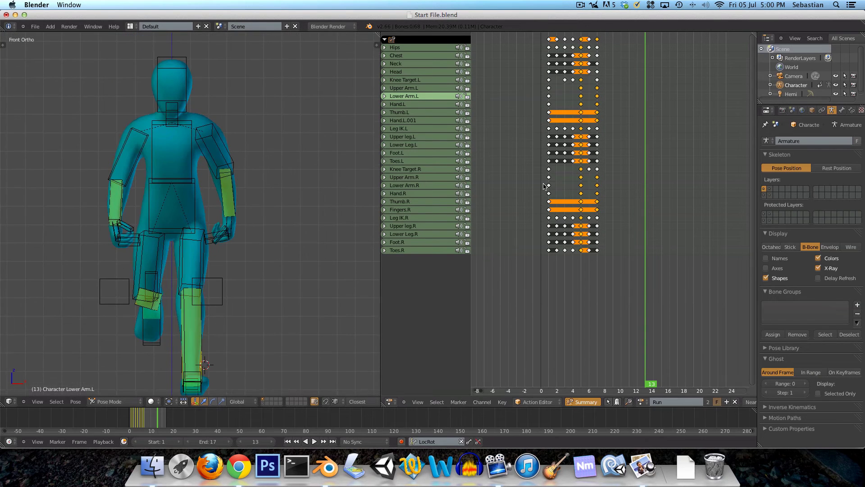
mouse_move(568, 171)
mouse_down()
mouse_move(549, 172)
mouse_move(580, 175)
mouse_up()
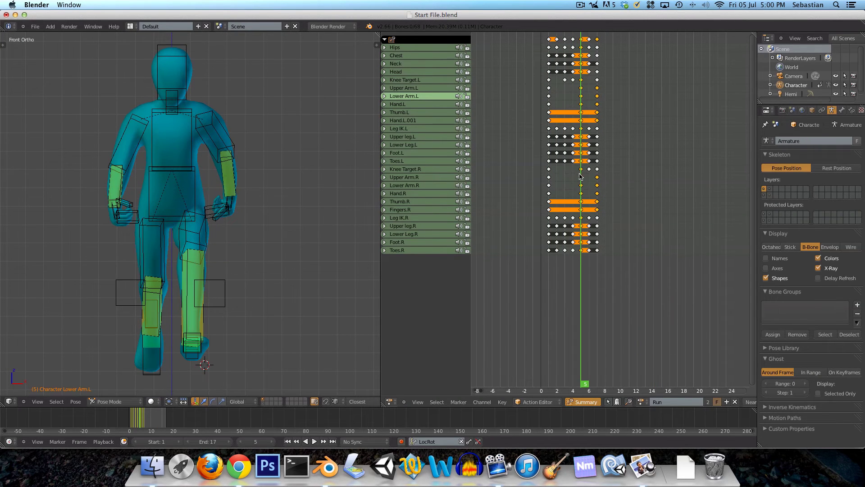
scroll(75, 187, up, 2)
right_click(79, 188)
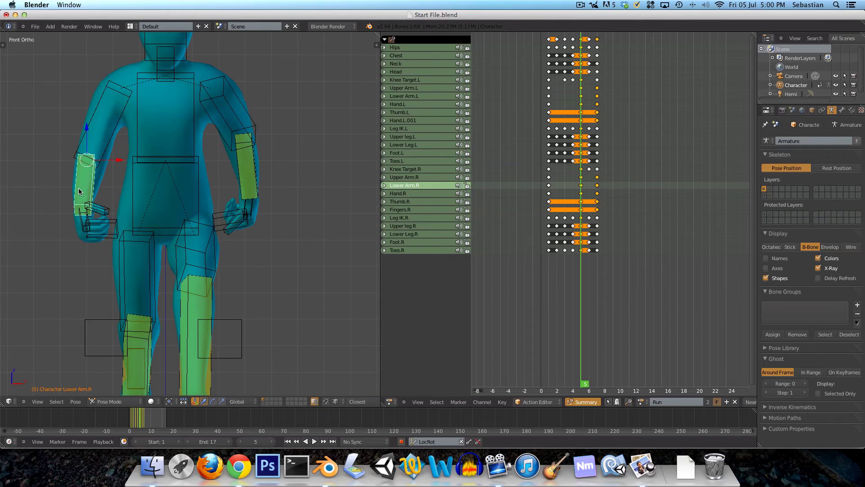
key(r)
key(r)
click(87, 187)
scroll(189, 196, down, 1)
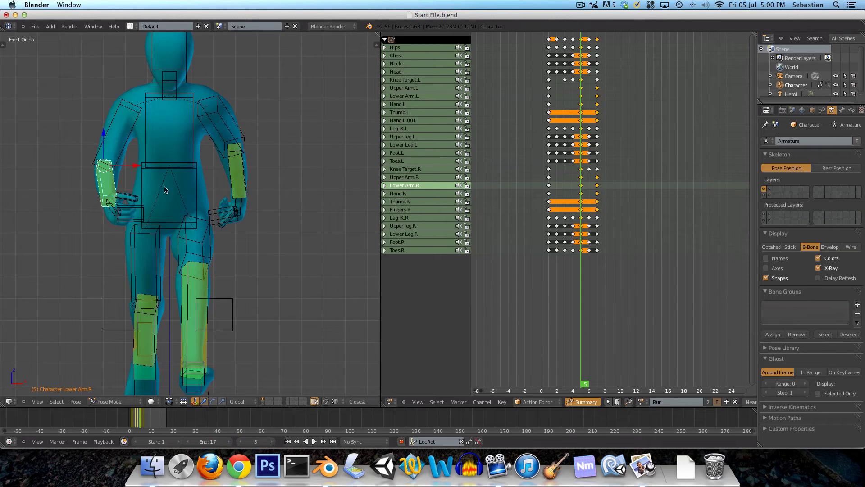
key(i)
Step: Step through the frames after 5 from an angle, and return to frame 1 to examine the arm pose from the front
middle_drag(247, 189, 202, 197)
key(Right)
key(Right)
key(Right)
key(Left)
key(Left)
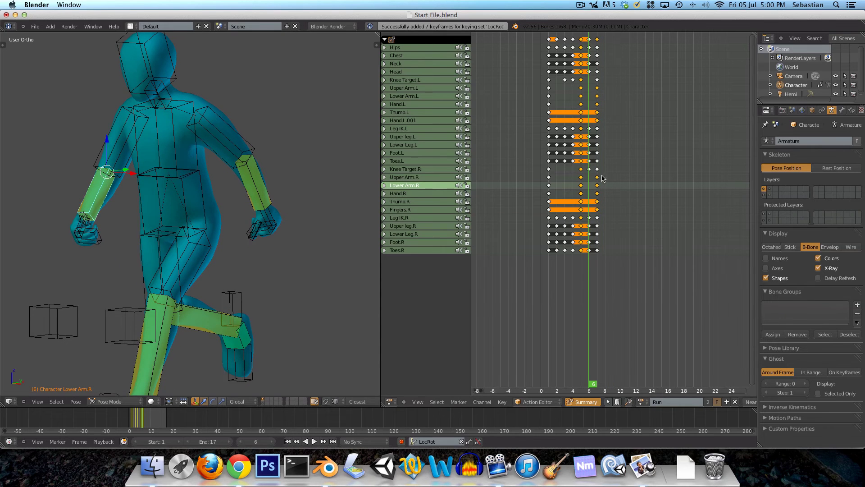
drag(580, 171, 551, 176)
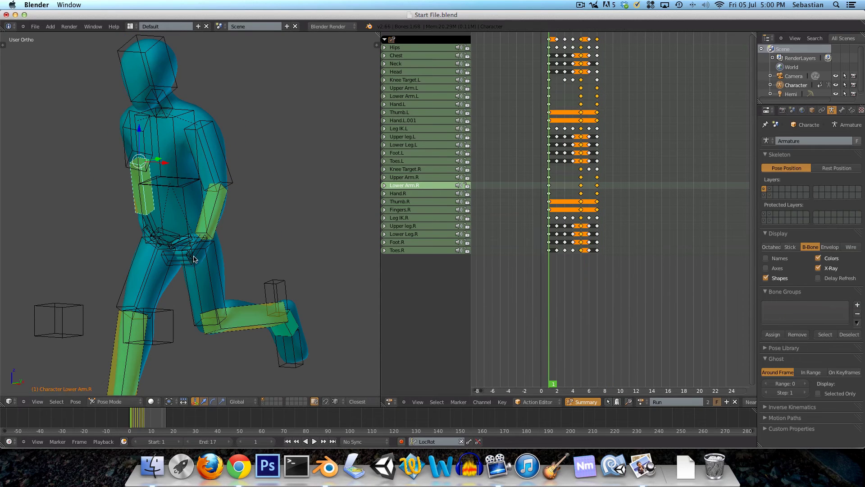
scroll(147, 197, down, 3)
key(KP_1)
scroll(192, 180, up, 4)
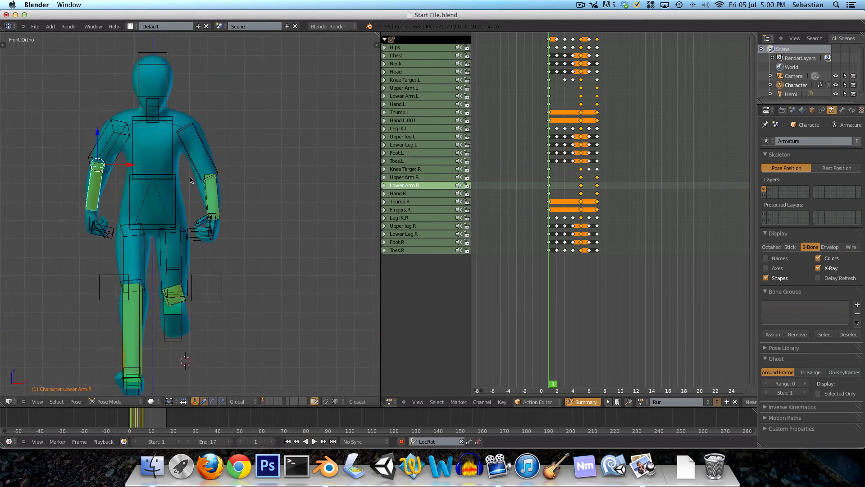
Step: Select all keyframes of the Run action
click(571, 194)
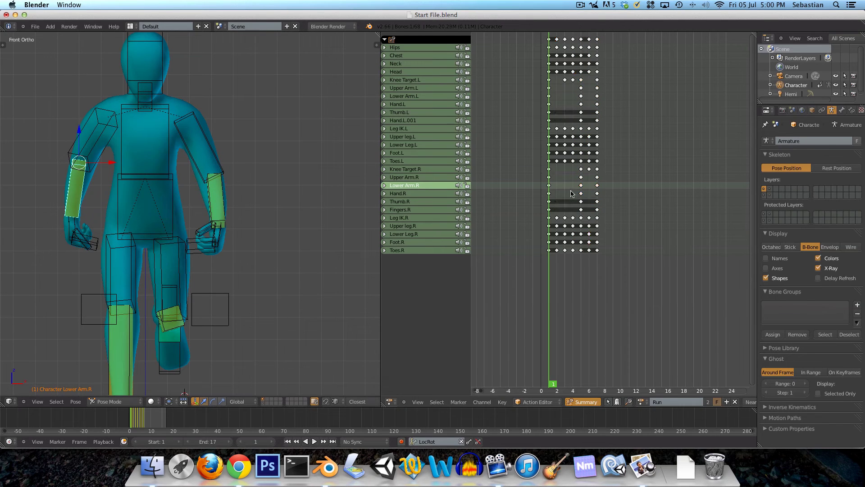
key(a)
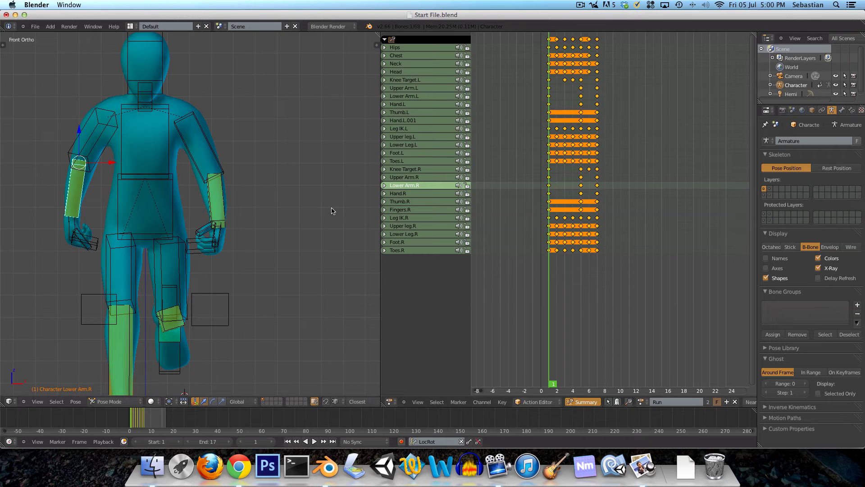
Step: Examine the Animation category of the add-ons in the user preferences for the Flip Animation add-on, and close the preferences
key(ctrl+alt+u)
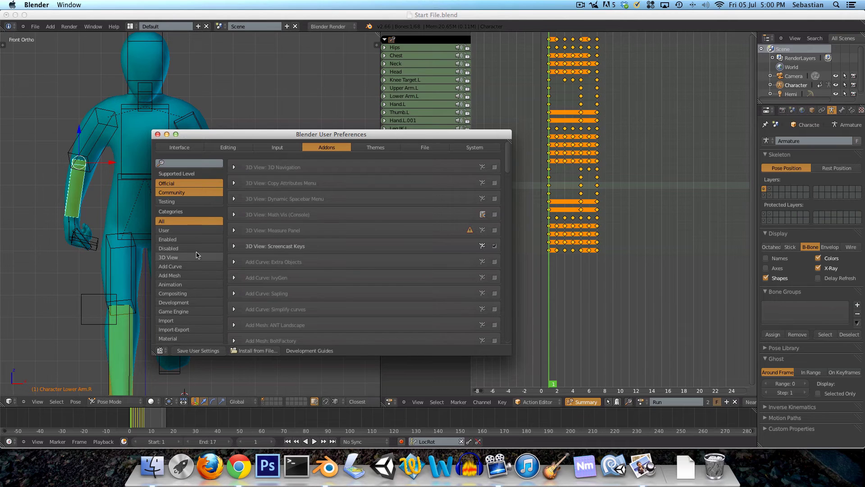
scroll(189, 257, down, 3)
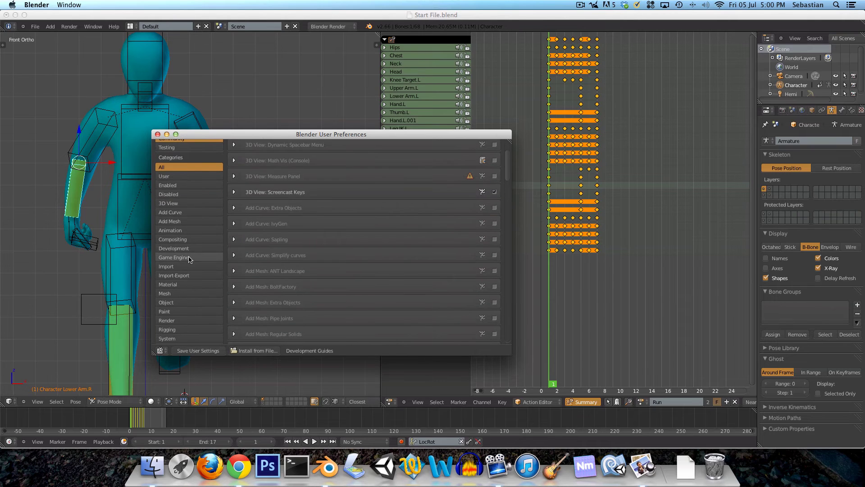
click(185, 230)
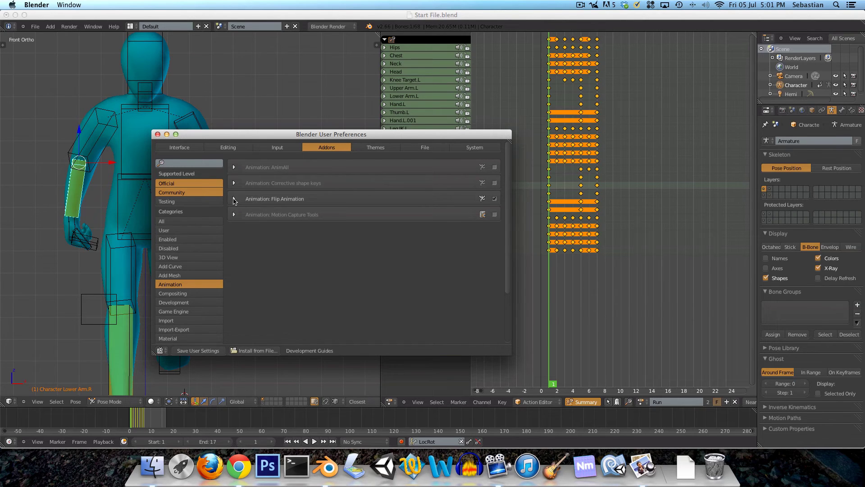
click(158, 135)
scroll(180, 197, down, 2)
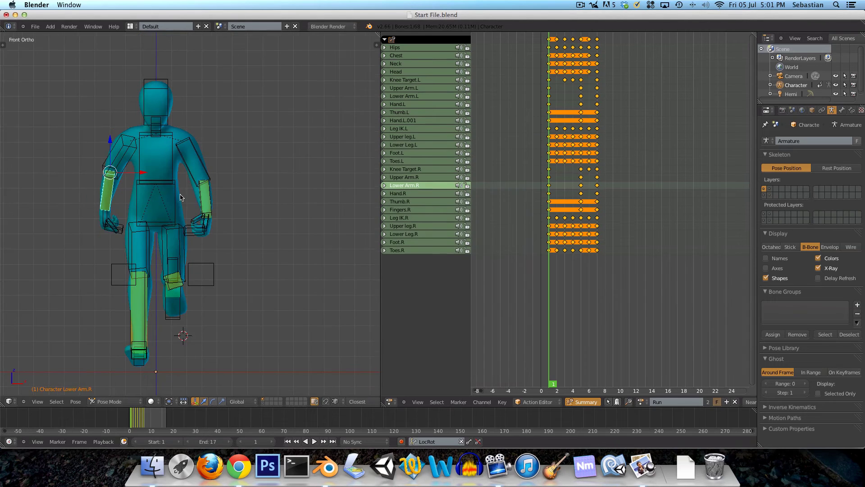
Step: Show the Flip Animation options, go to frame 7 and set the flip's end frame to 7
key(t)
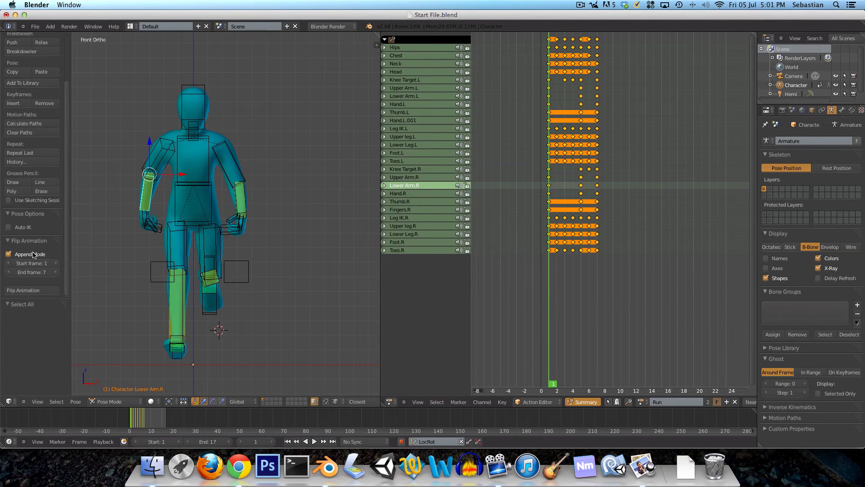
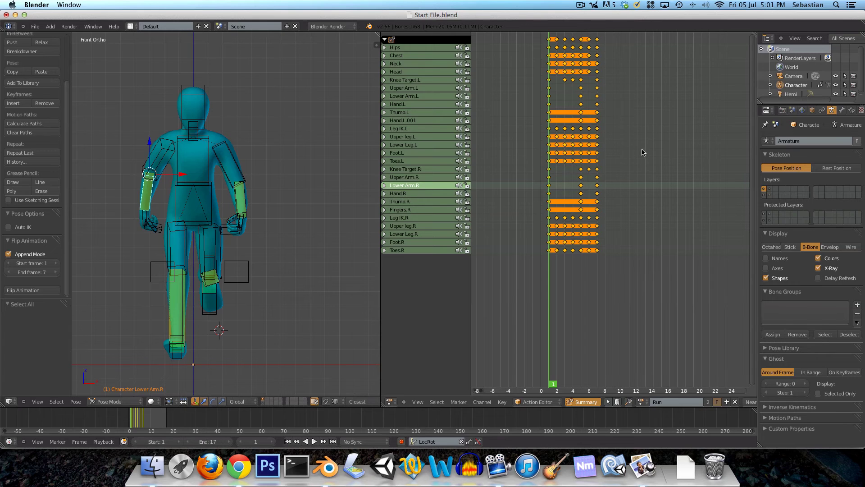
click(597, 246)
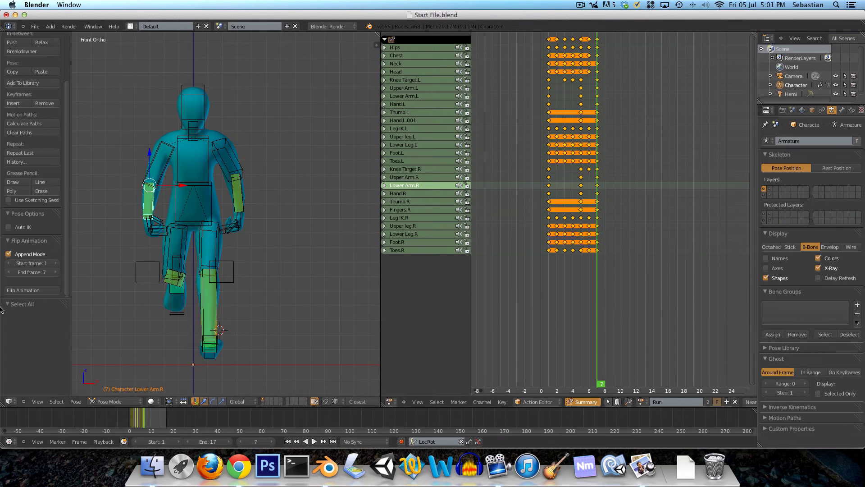
click(30, 272)
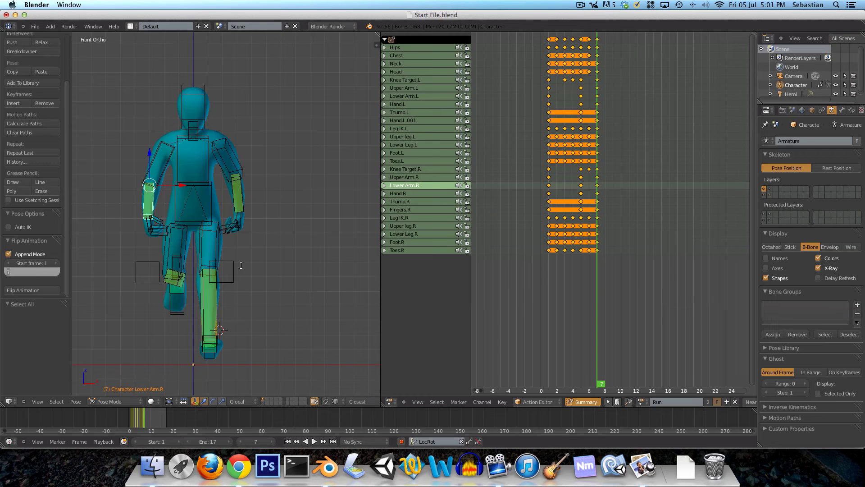
key(Return)
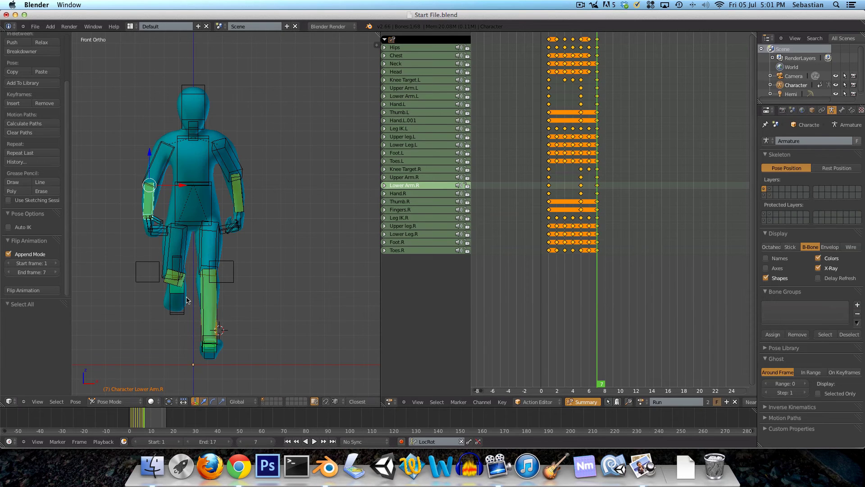
Step: Enable automatic keyframing restricted to the active keying set, and flip the animation of frames 1 to 7 in append mode
click(402, 442)
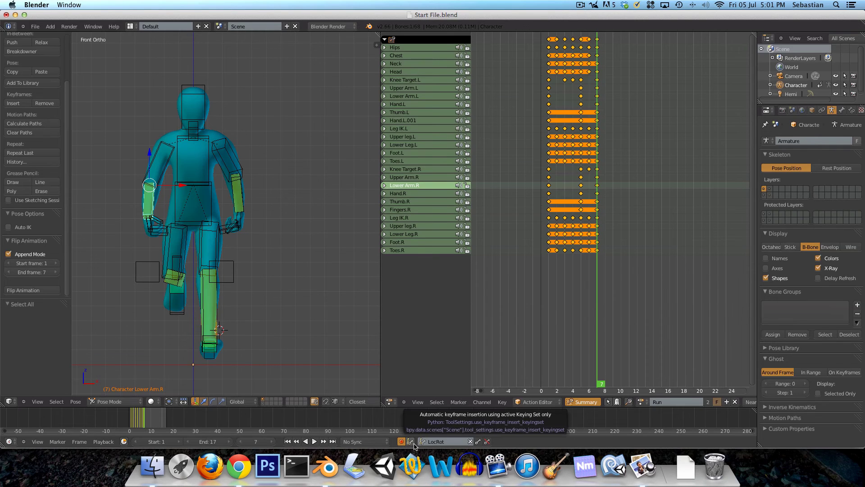
click(410, 441)
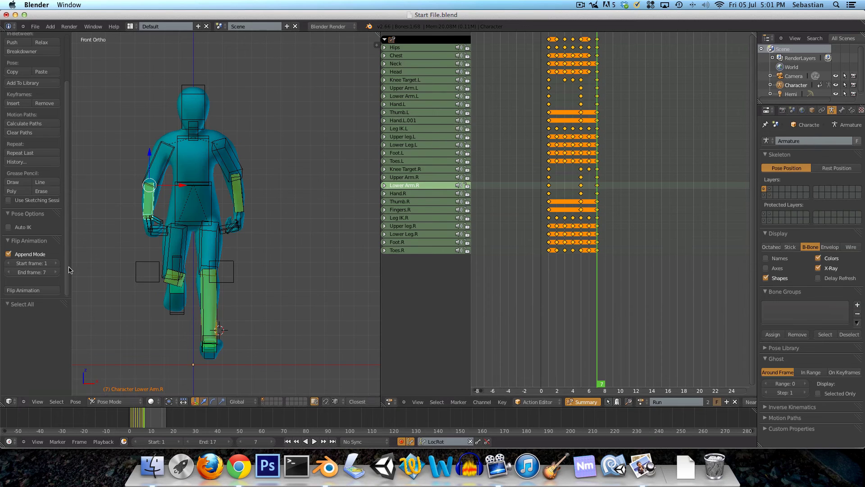
click(30, 290)
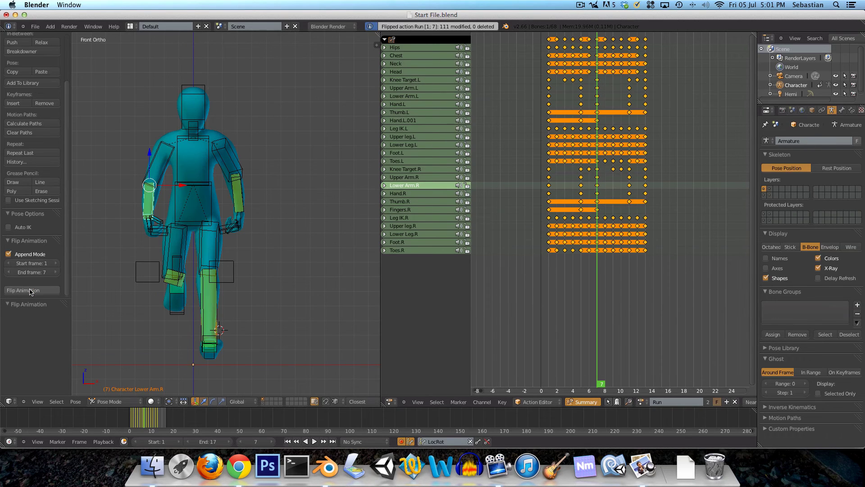
Step: Step back and forth through frames 0 to 14 from the front to check the mirrored half of the run cycle
key(Left)
key(Right)
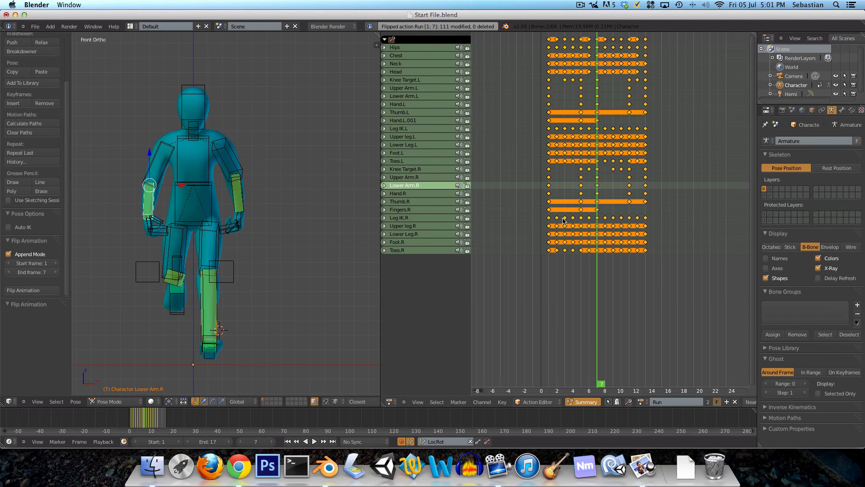
key(Left)
key(Left)
key(Left)
key(Left)
key(Right)
key(Right)
key(Right)
key(Right)
key(Right)
key(Right)
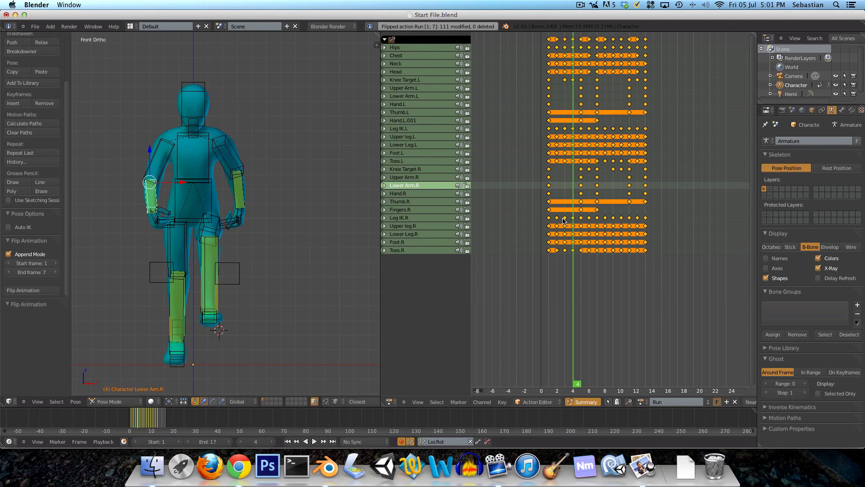
key(Right)
key(Right)
key(Right)
key(Right)
key(Right)
key(Right)
key(Left)
key(Left)
key(Left)
key(Left)
key(Left)
key(Left)
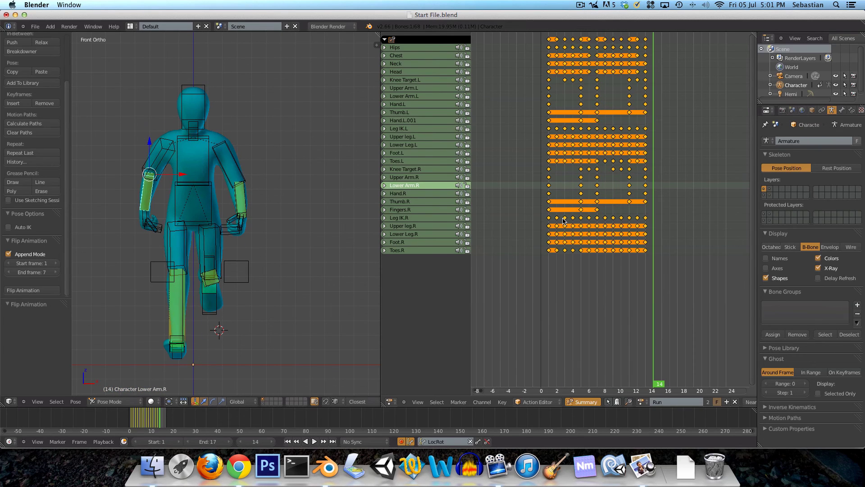
key(Left)
key(Left)
key(Left)
key(Left)
key(Left)
key(Left)
key(Left)
key(Left)
key(Left)
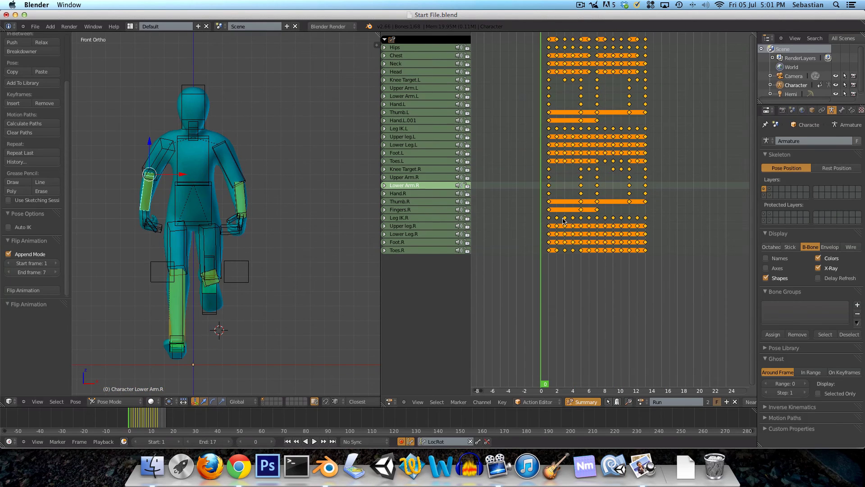
key(Right)
key(Right)
key(Right)
key(Right)
key(Right)
key(Right)
key(Right)
key(Right)
key(Right)
key(Right)
key(Right)
key(Right)
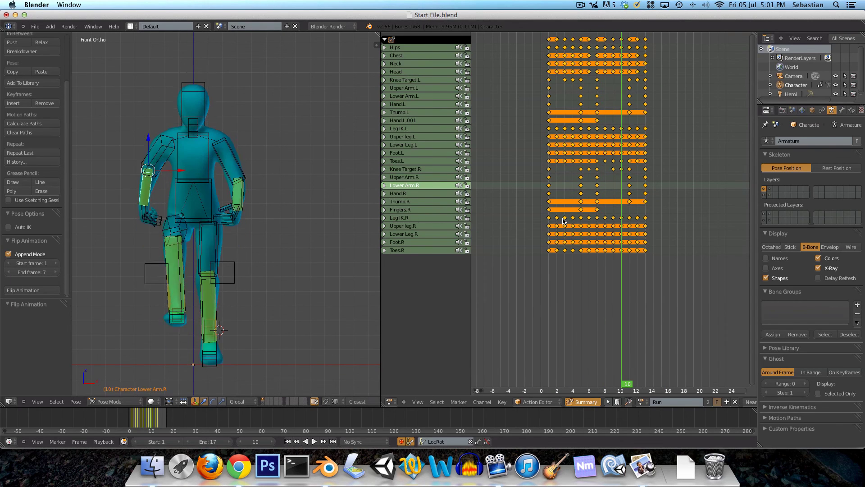
key(Left)
key(Right)
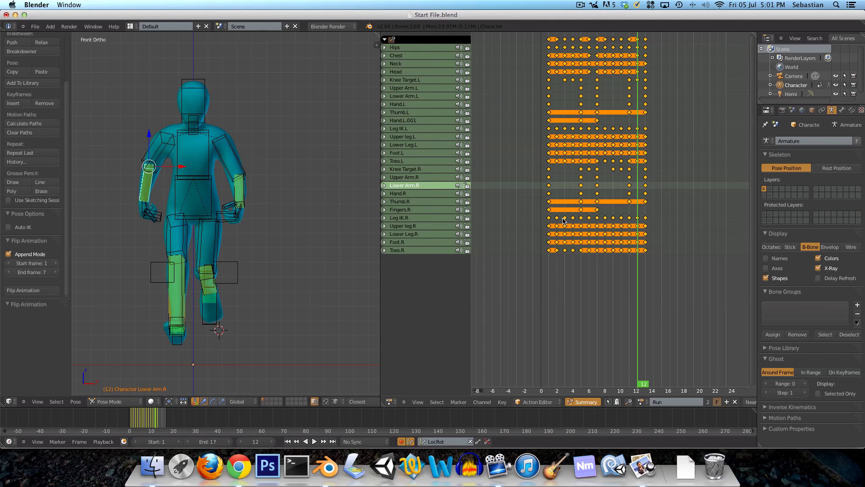
key(Right)
middle_drag(247, 315, 203, 327)
key(KP_1)
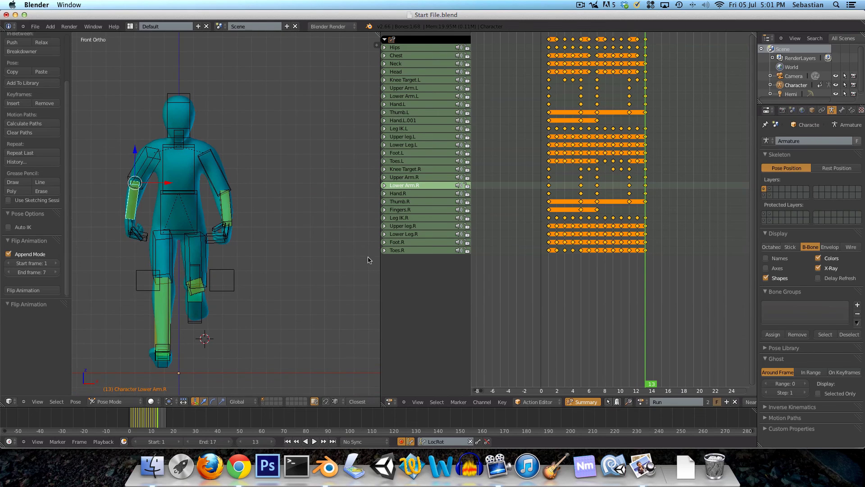
Step: Scale all selected keyframes by 1.5 from frame 1 to slow down the run cycle
click(548, 213)
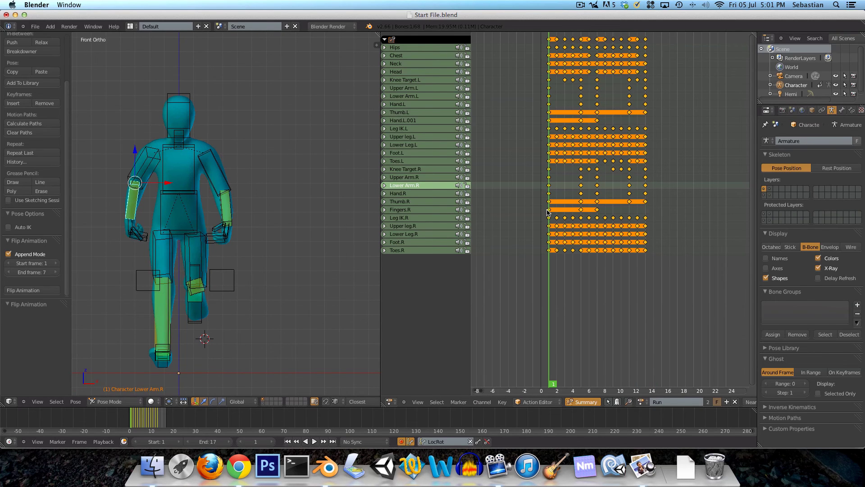
scroll(548, 213, down, 5)
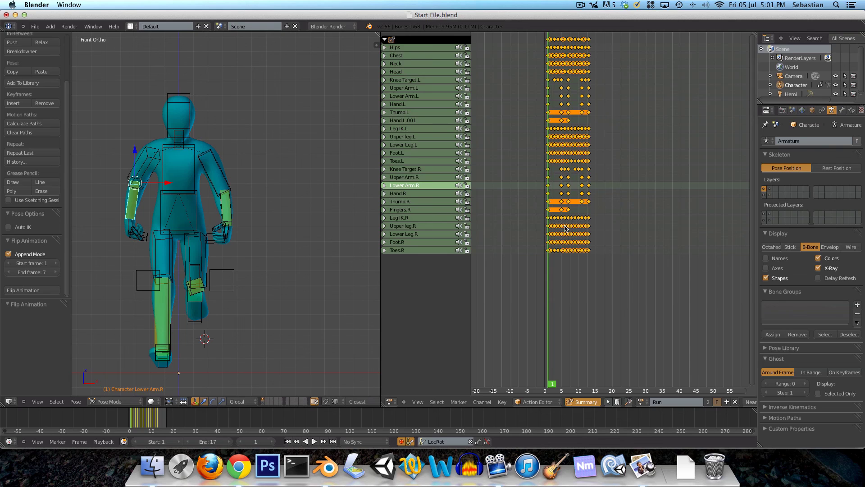
text(s1.5)
key(Return)
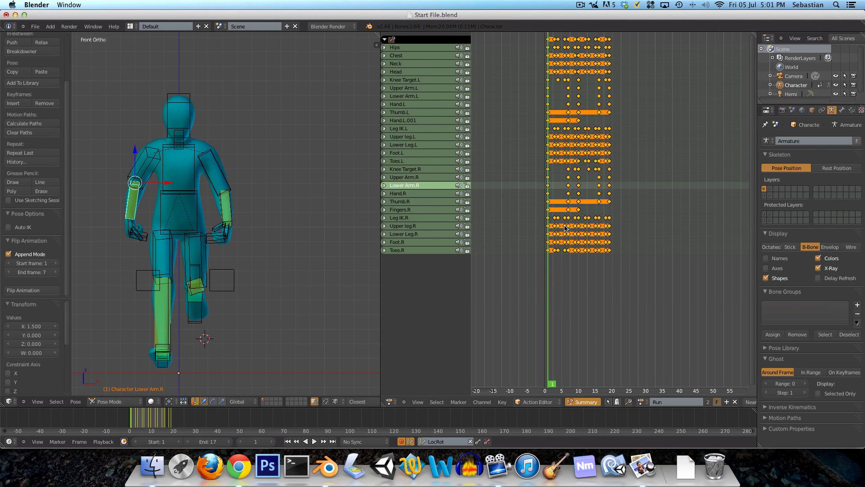
Step: Set the scene's end frame to 18 so playback stops before the duplicate pose at frame 19, and compare frames 1 and 19
drag(565, 228, 610, 218)
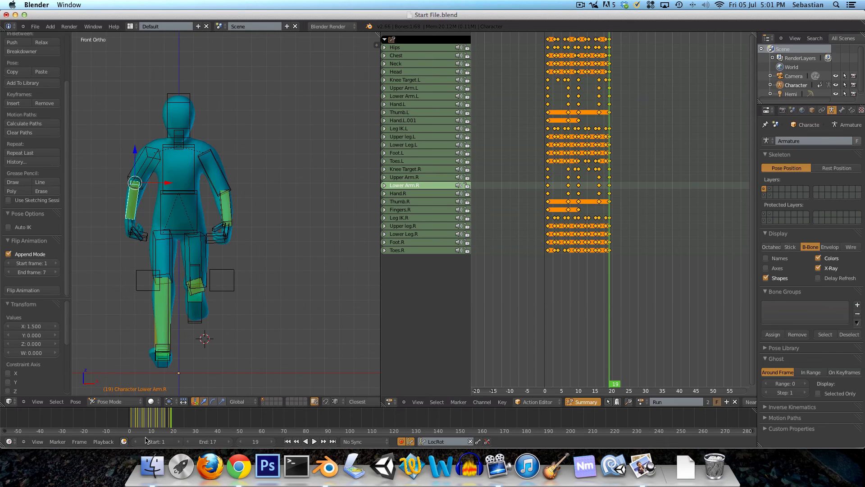
click(210, 442)
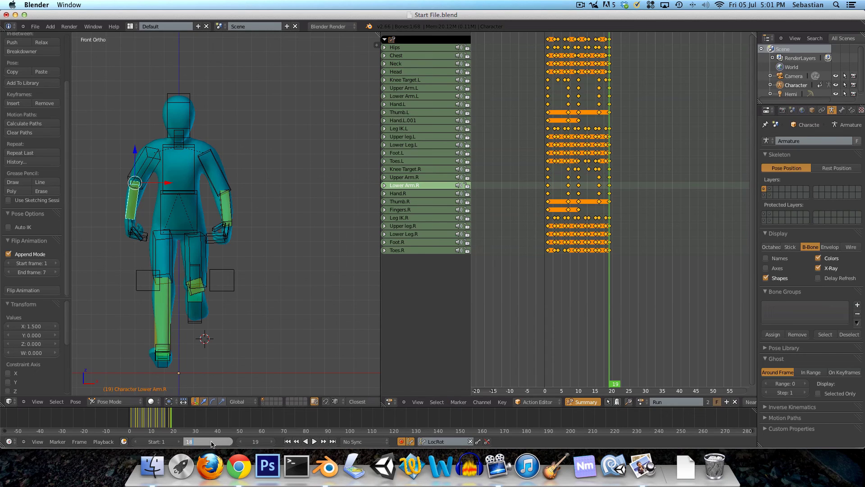
key(Return)
click(549, 258)
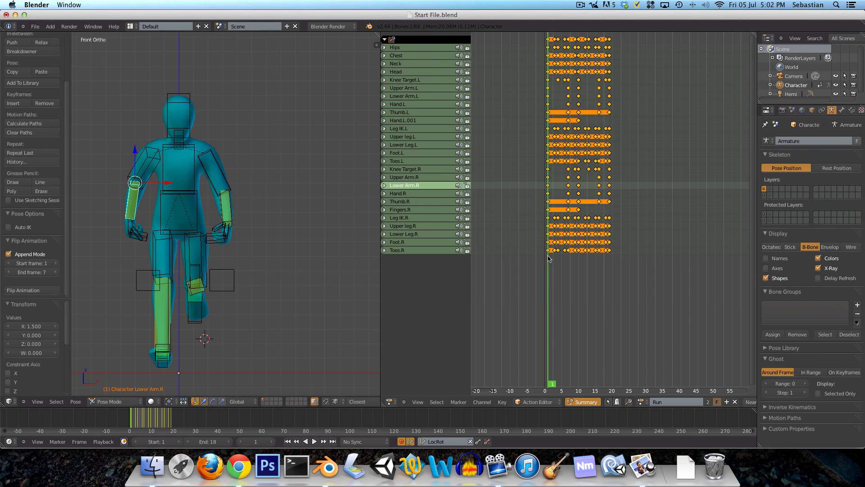
click(608, 253)
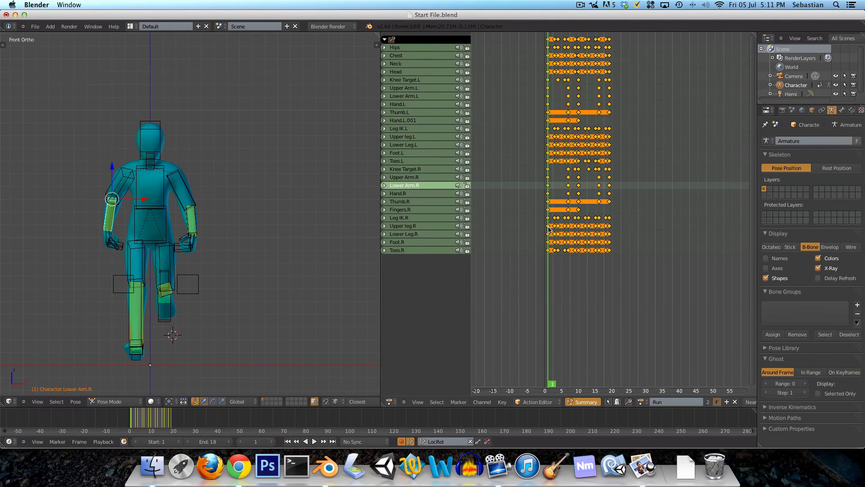
Step: Show the character from the right side, switch to Object Mode and hide the armature
key(KP_3)
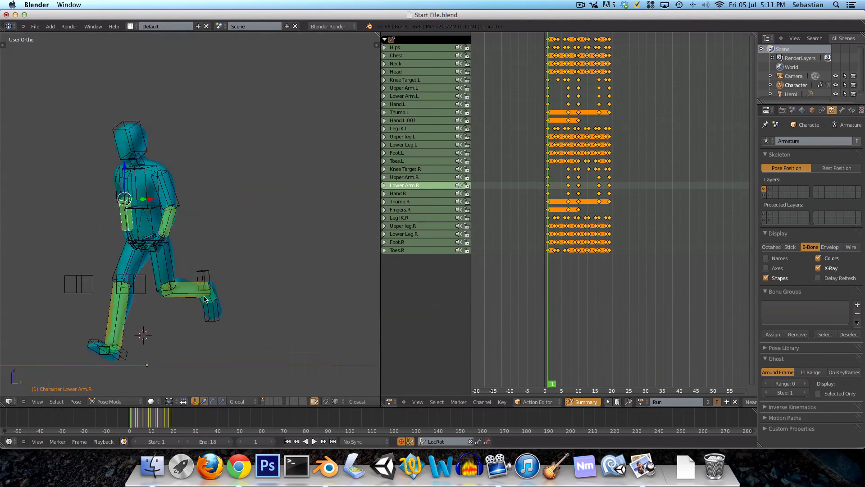
scroll(207, 282, down, 1)
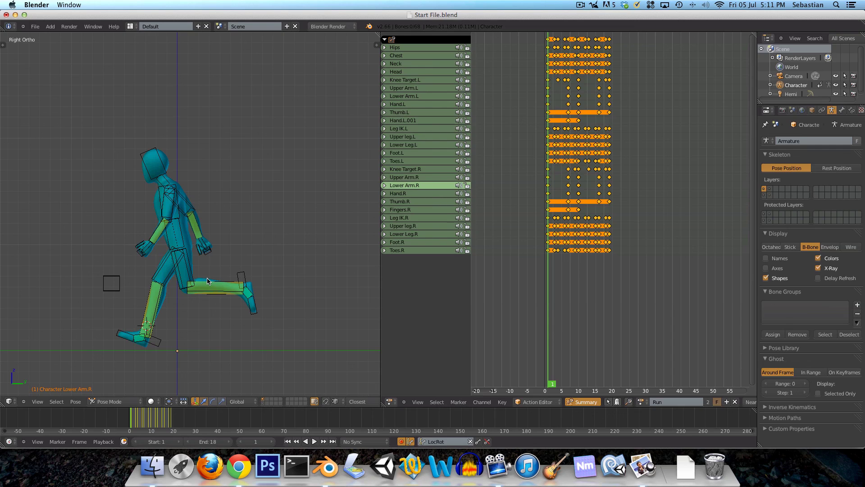
key(ctrl+Tab)
key(h)
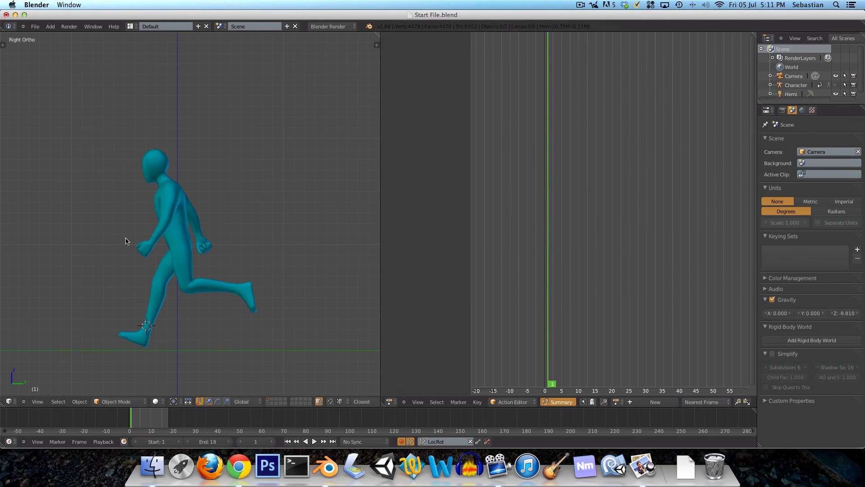
Step: Play the run cycle from the side and from an angle, stop playback, and examine the stopped pose from the front
scroll(171, 282, up, 2)
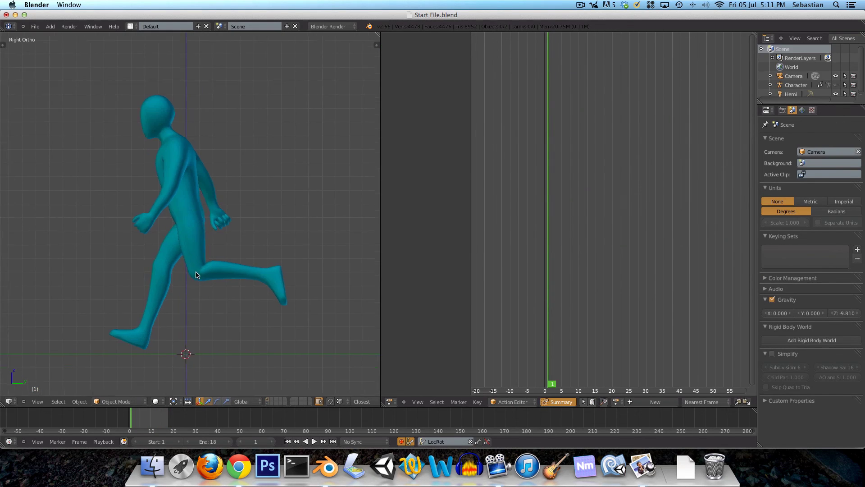
key(alt+a)
scroll(227, 277, down, 2)
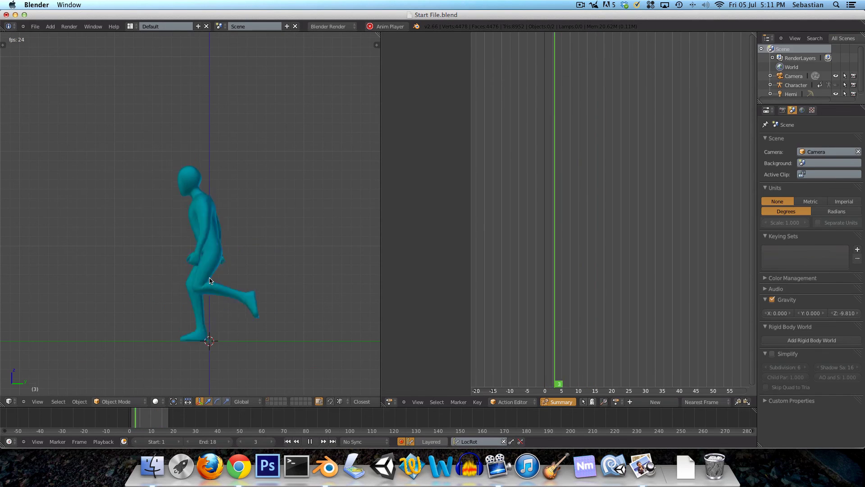
key(alt+z)
mouse_move(121, 297)
middle_down()
mouse_move(247, 293)
mouse_move(275, 302)
mouse_move(202, 305)
mouse_move(114, 283)
middle_up()
key(alt+z)
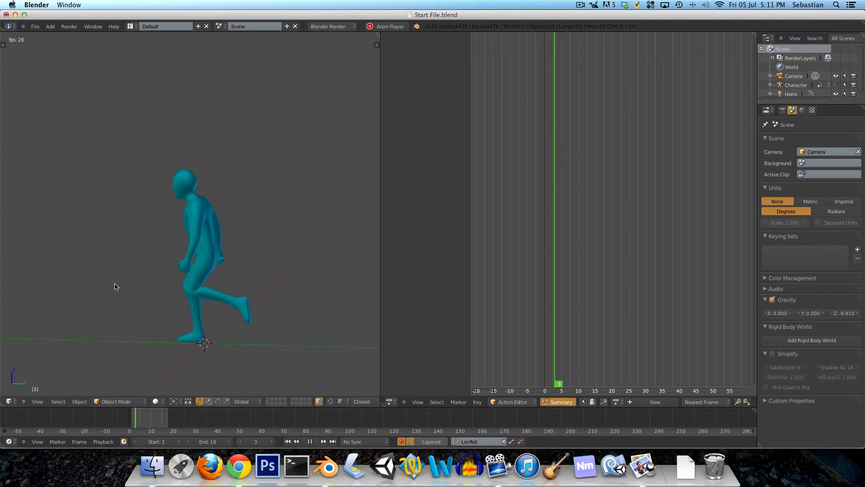
key(KP_3)
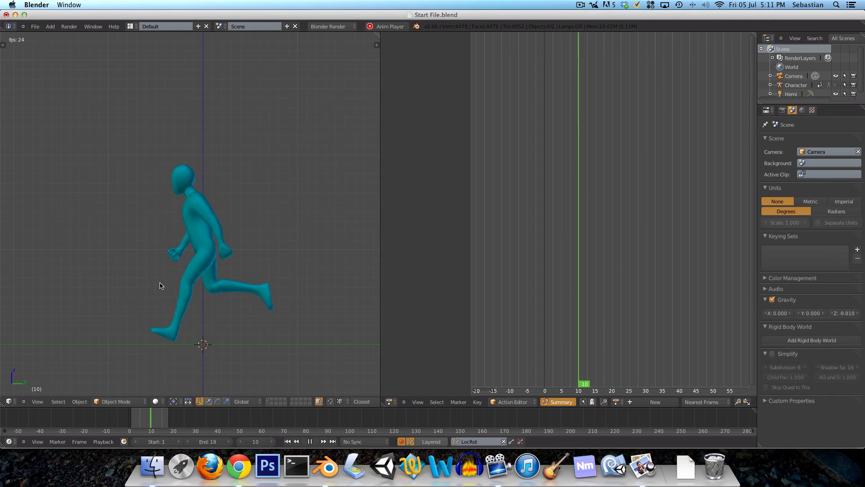
key(alt+a)
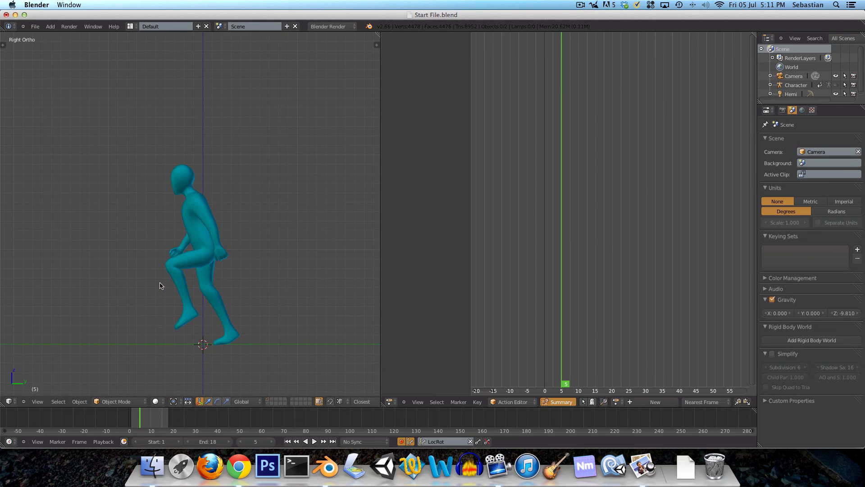
middle_drag(160, 285, 164, 261)
middle_drag(165, 260, 209, 263)
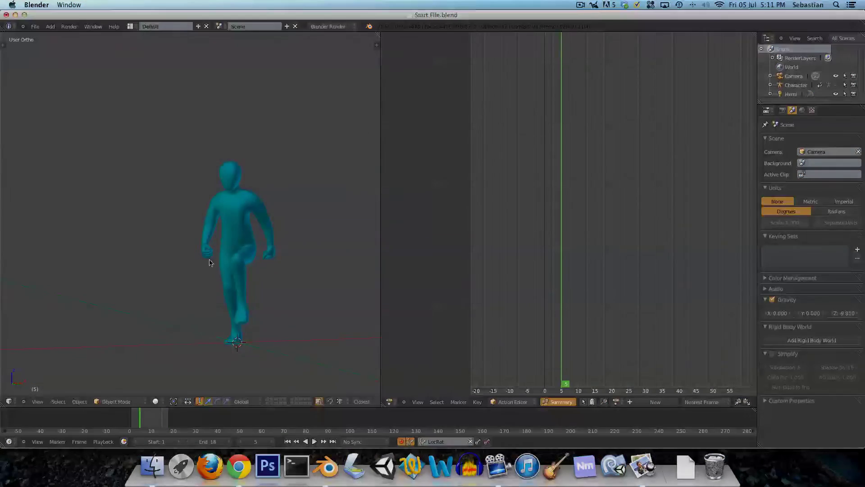